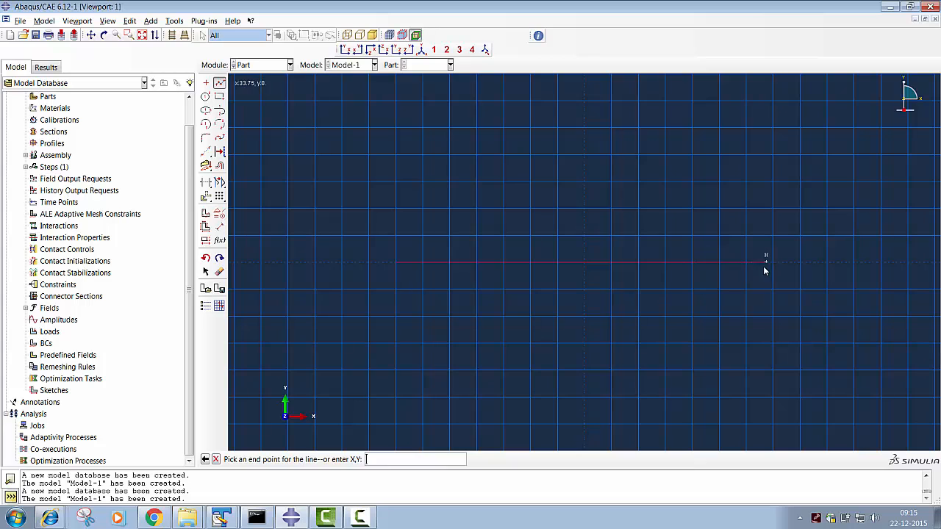
- Finish the horizontal shell section line along the X axis at (30, 0), about 65 long
click(747, 266)
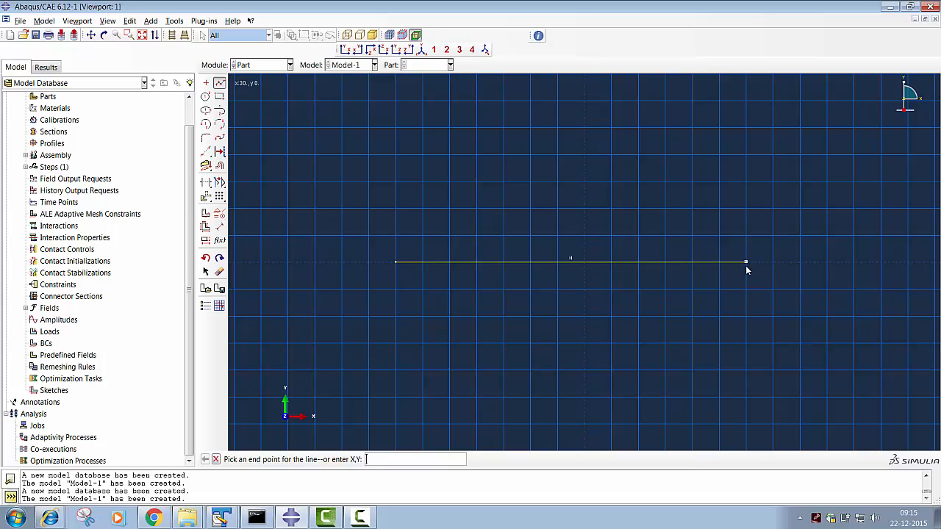
middle_click(745, 266)
middle_click(746, 266)
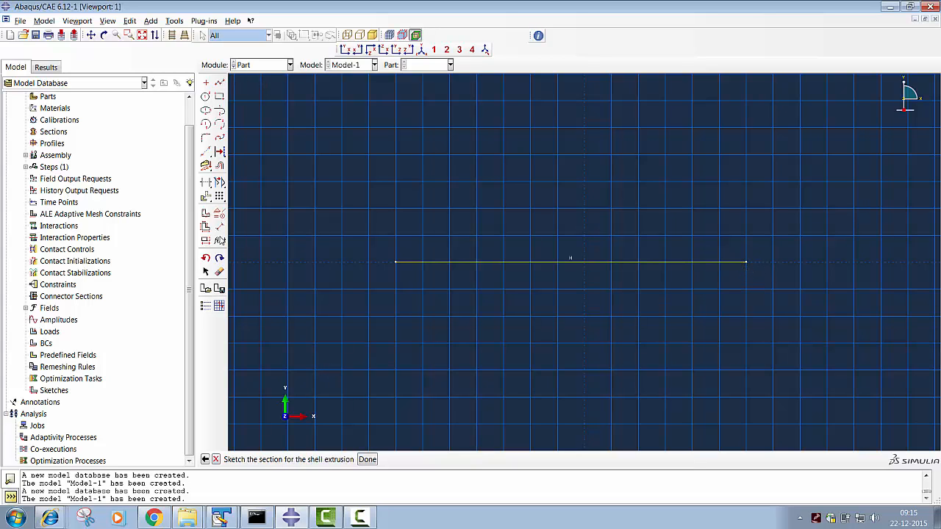
- Dimension the horizontal line above it and set its length to 70
click(219, 227)
click(594, 263)
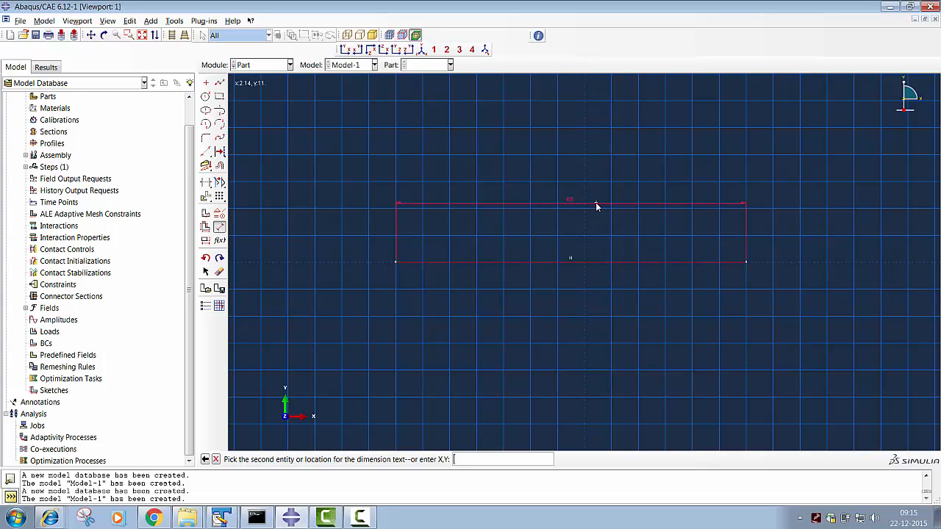
click(596, 204)
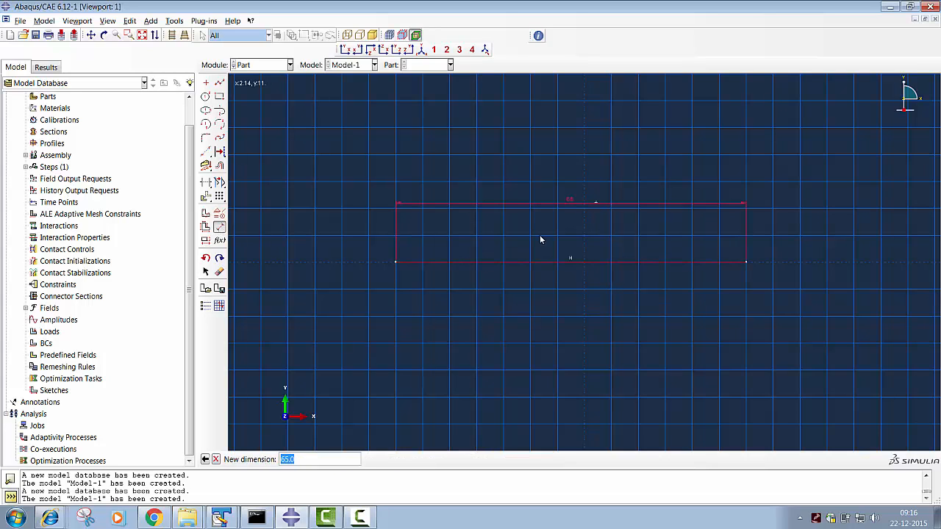
text(70)
key(Return)
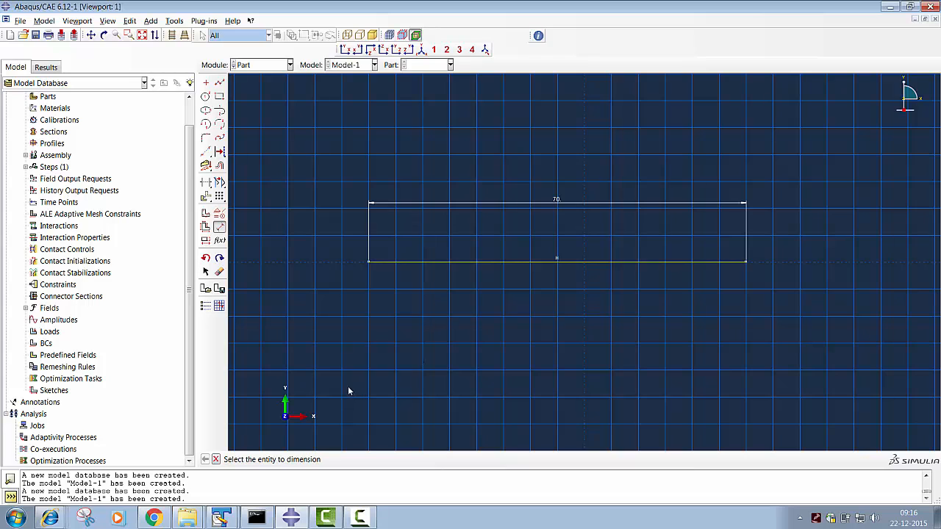
- Finish the section sketch and extrude it as a shell to a depth of 300
middle_click(335, 155)
middle_click(335, 154)
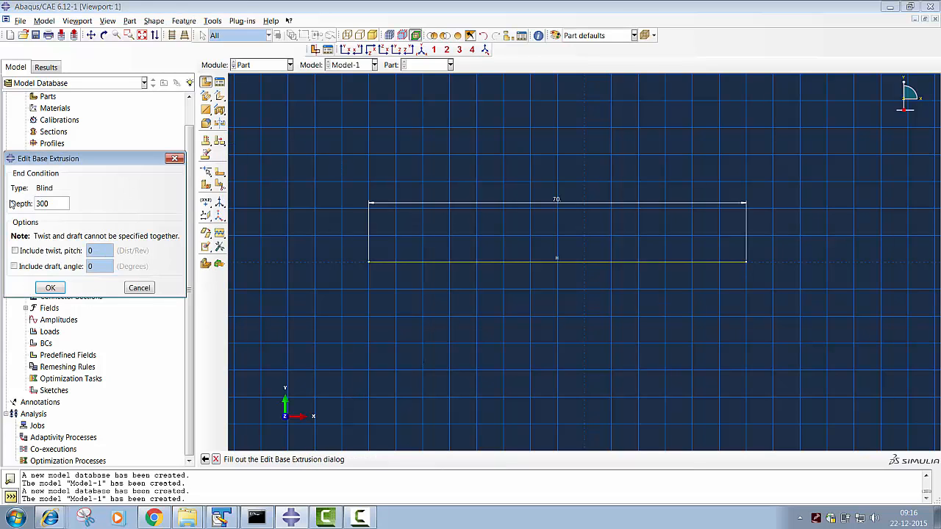
key(Return)
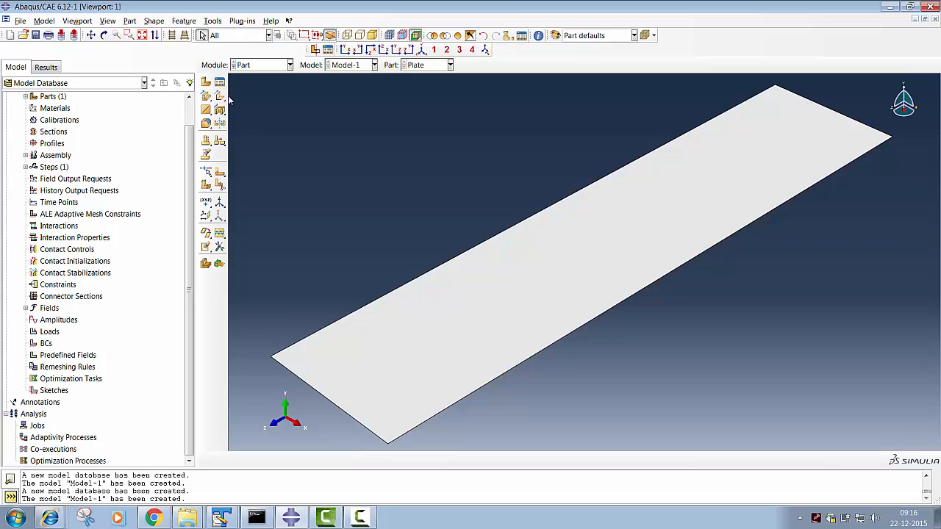
- Switch to the Property module and start a new material named Al
click(251, 64)
click(249, 88)
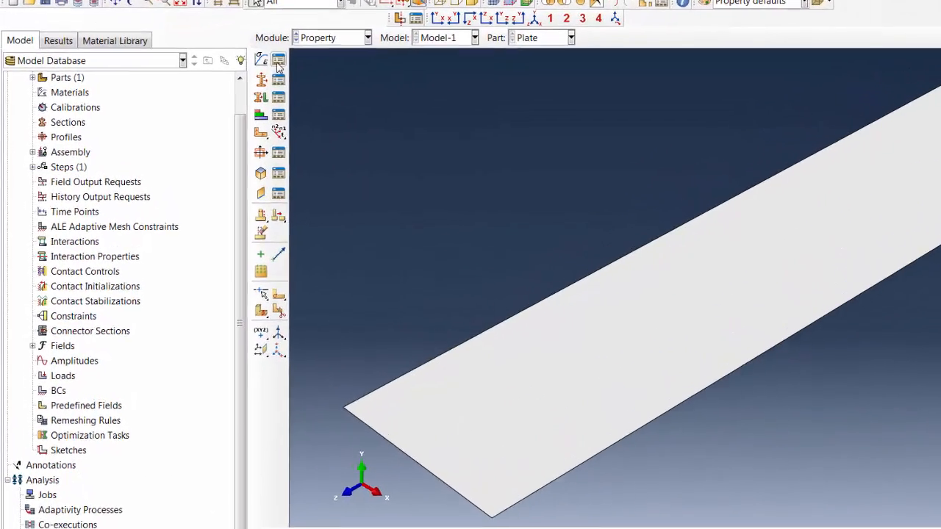
click(238, 77)
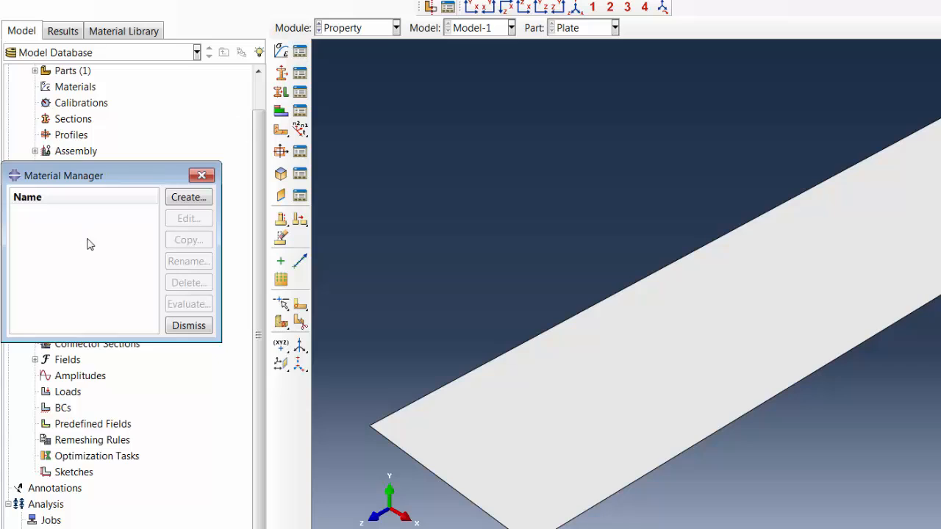
click(169, 202)
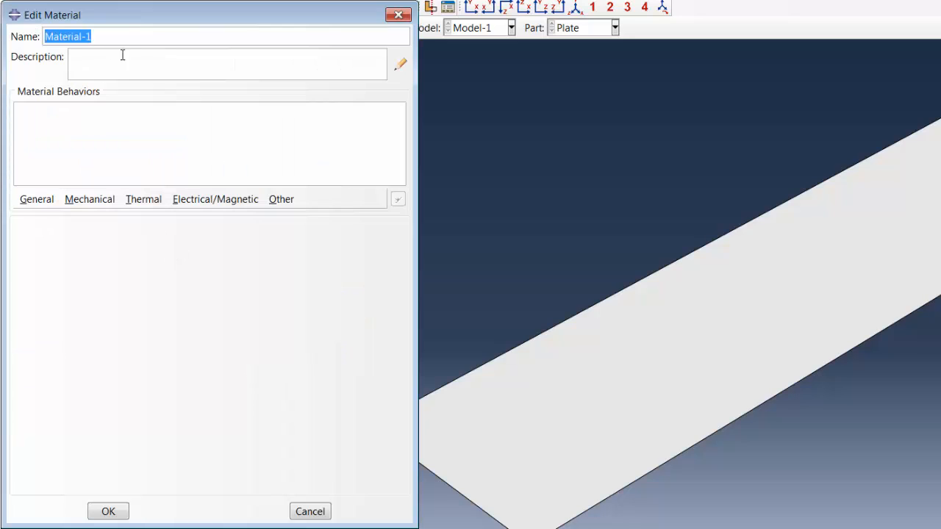
text(Al)
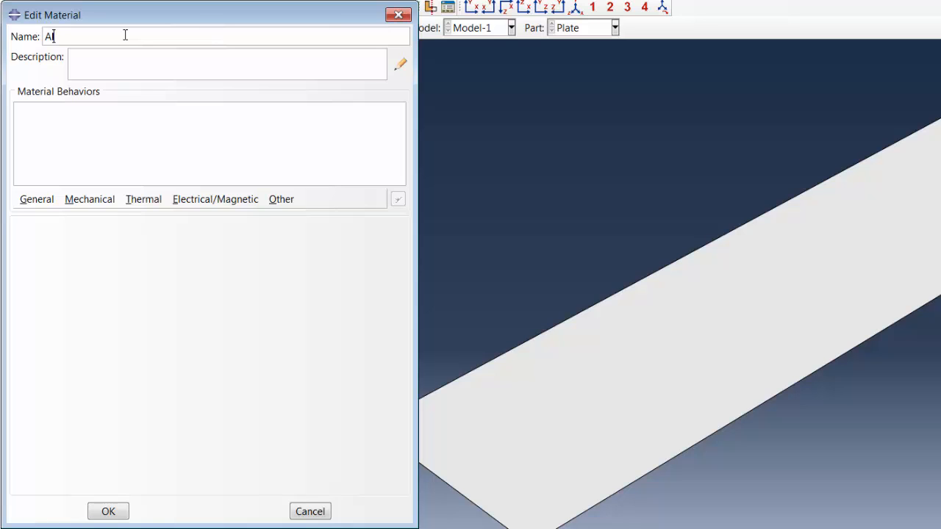
- Give material Al isotropic elastic behavior with Young's modulus 68000 and Poisson's ratio 0.32, and save it
click(110, 203)
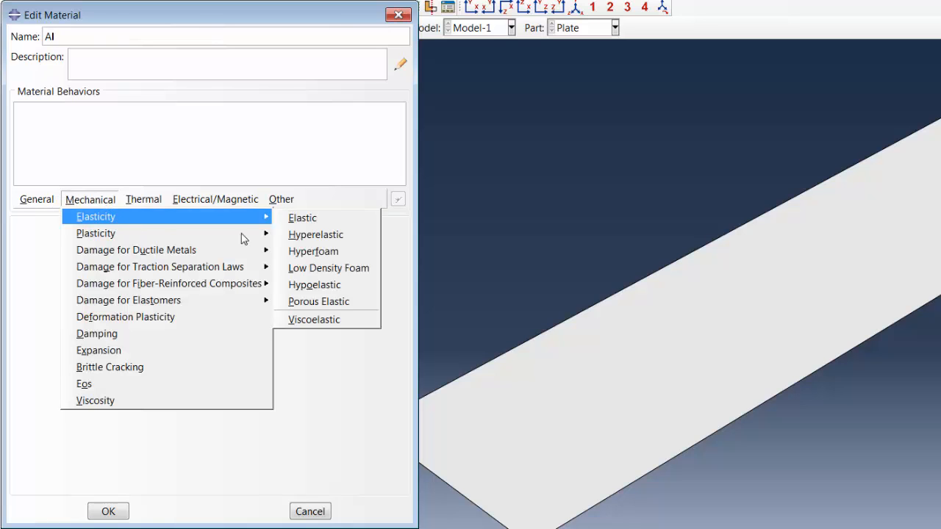
click(296, 219)
click(62, 414)
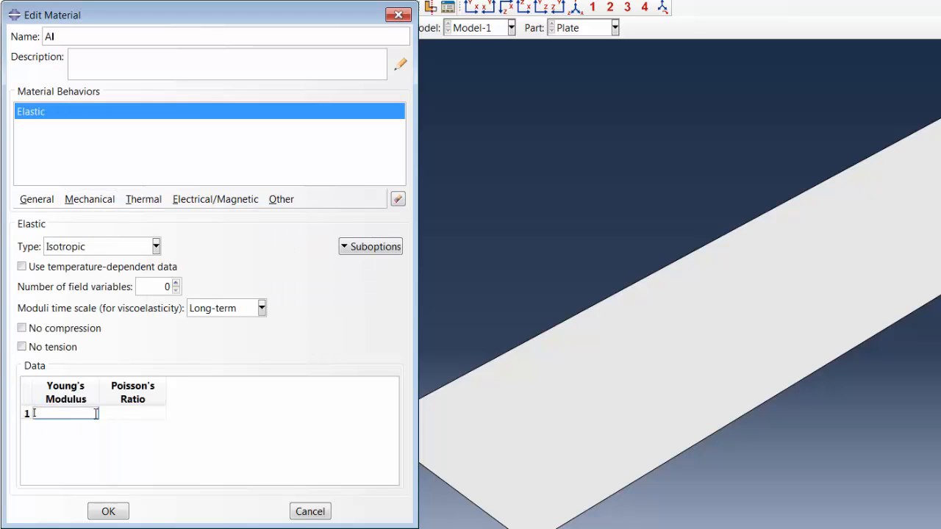
text(68)
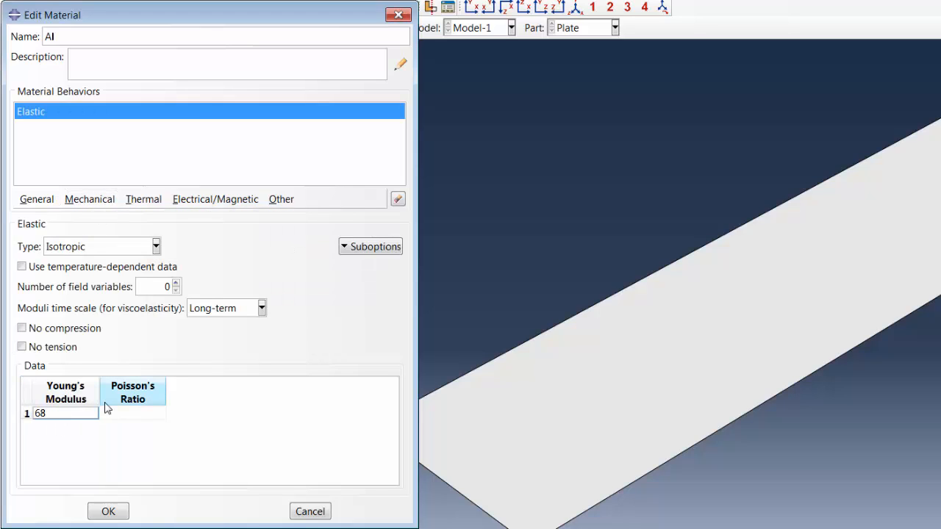
text(000)
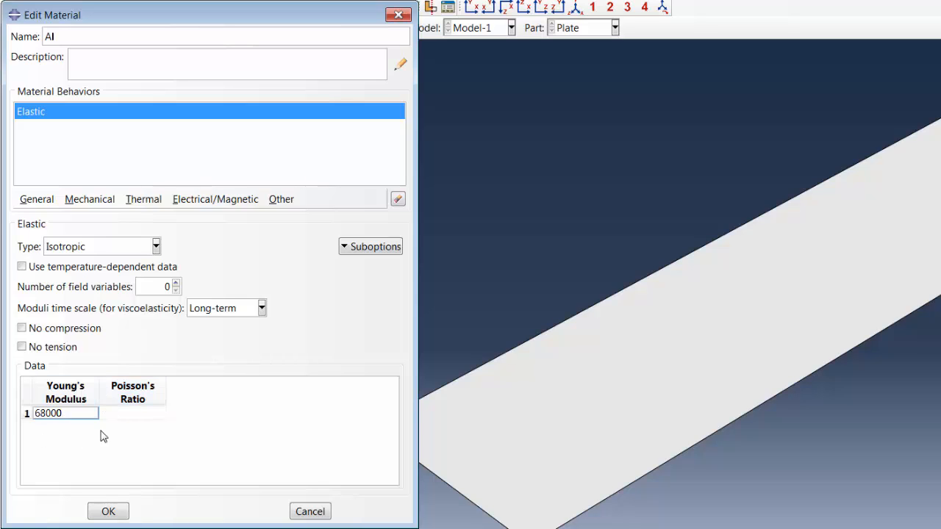
click(132, 415)
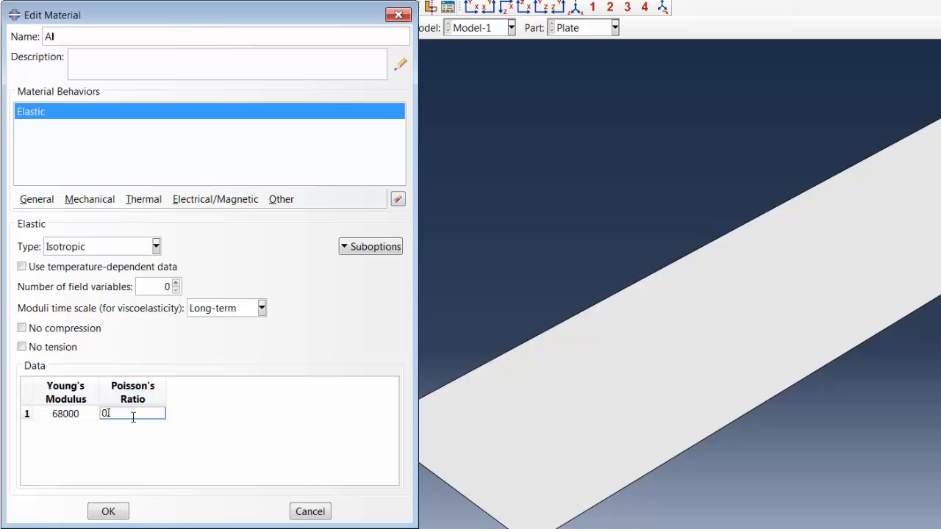
click(111, 511)
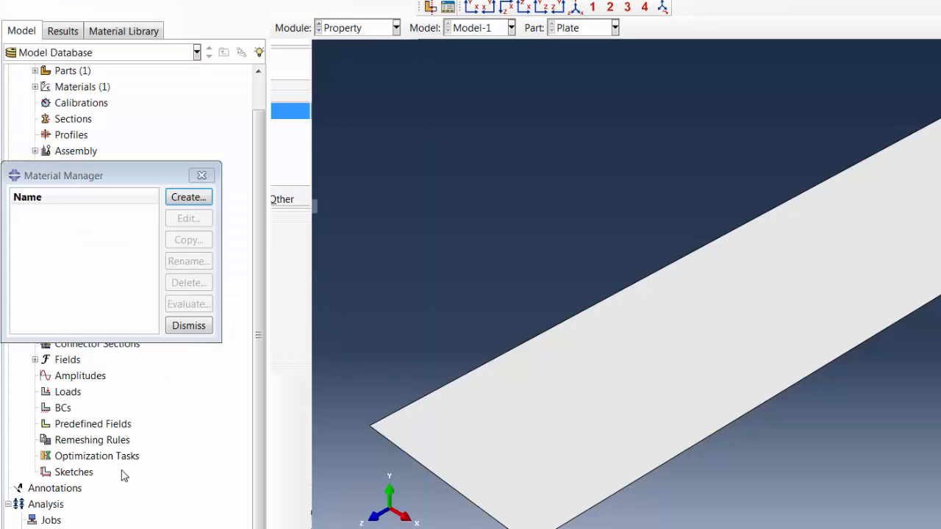
- Create a second material named Steel and add elastic behavior to it
click(192, 197)
text(Steel)
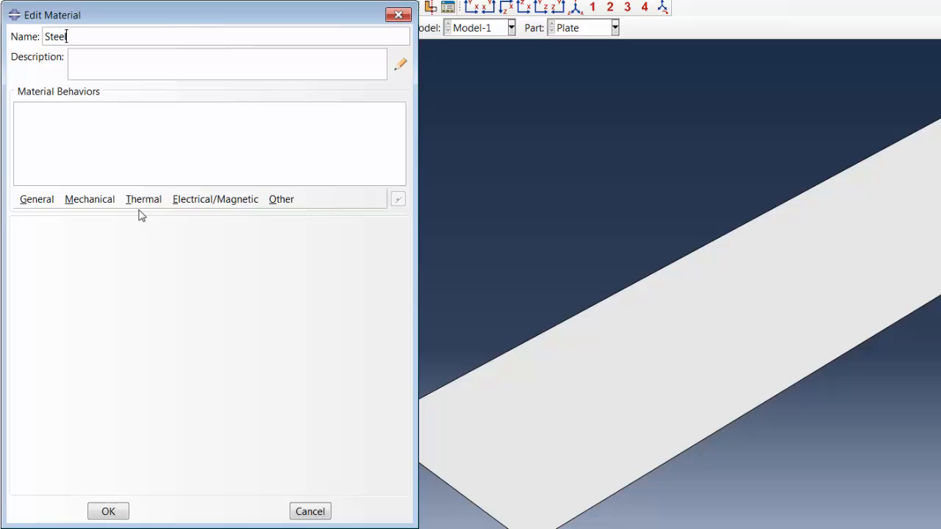
click(107, 203)
click(284, 226)
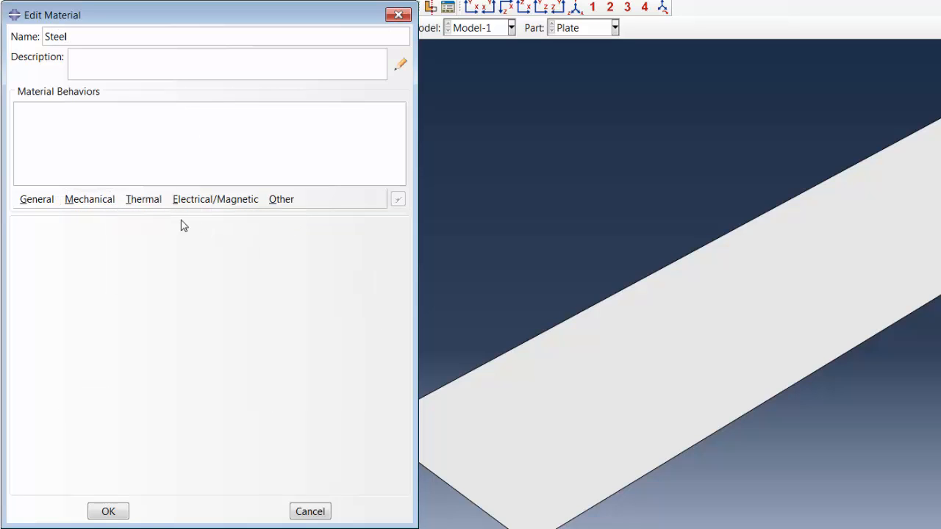
click(107, 204)
mouse_move(257, 222)
click(301, 226)
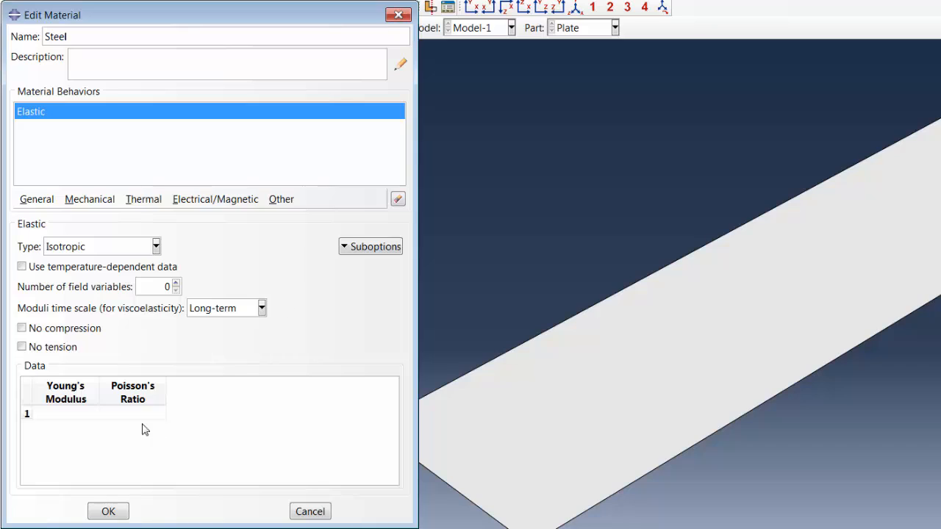
- Set Steel's Young's modulus to 2.1E5 and Poisson's ratio to 0.28, save it and close the material manager
click(88, 415)
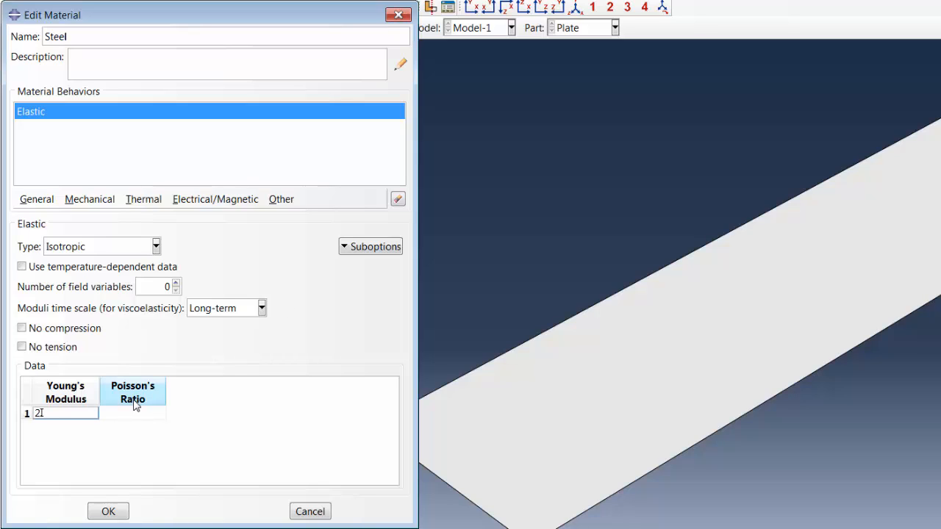
text(2.1E5)
click(140, 414)
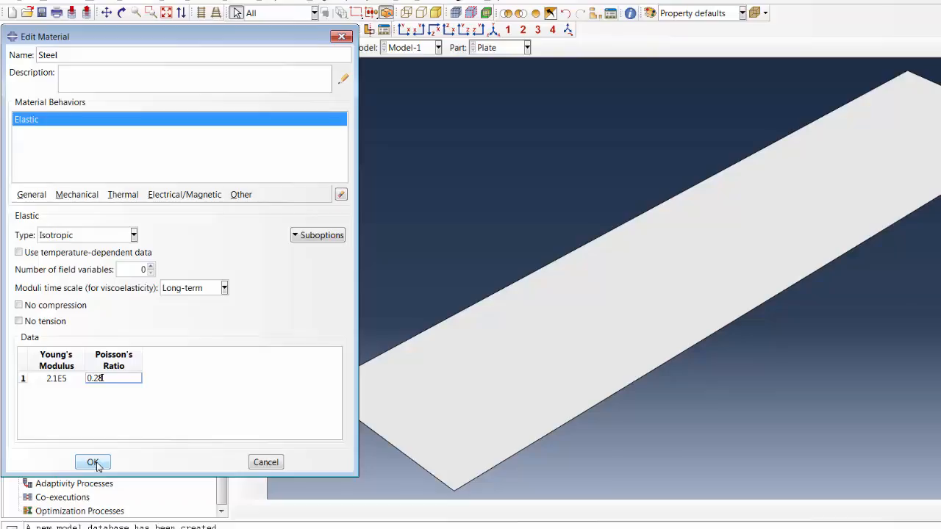
click(108, 511)
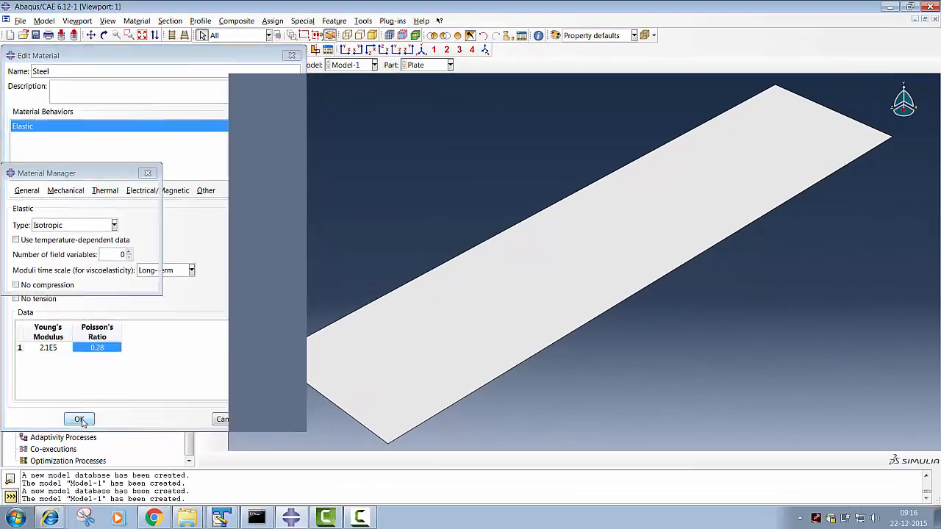
click(138, 283)
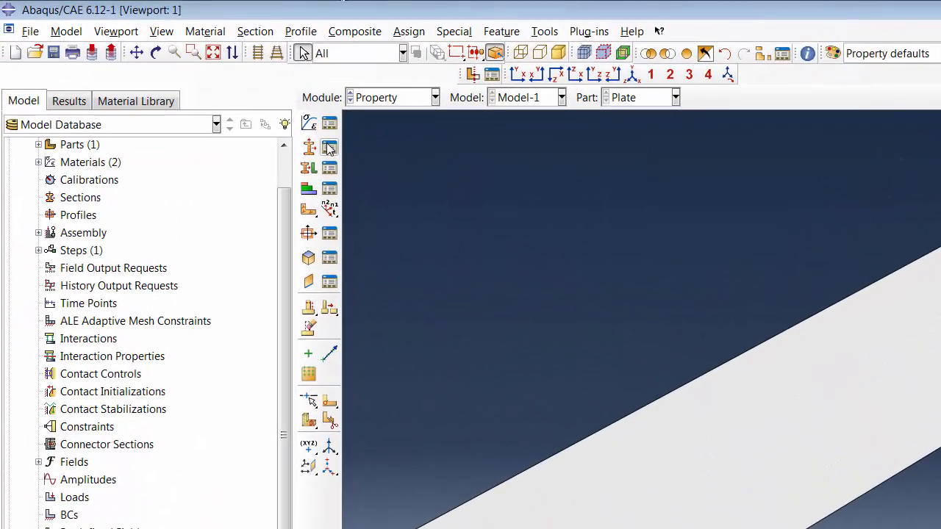
- Create a composite shell section named Section_Comp and open its layup definition
click(328, 149)
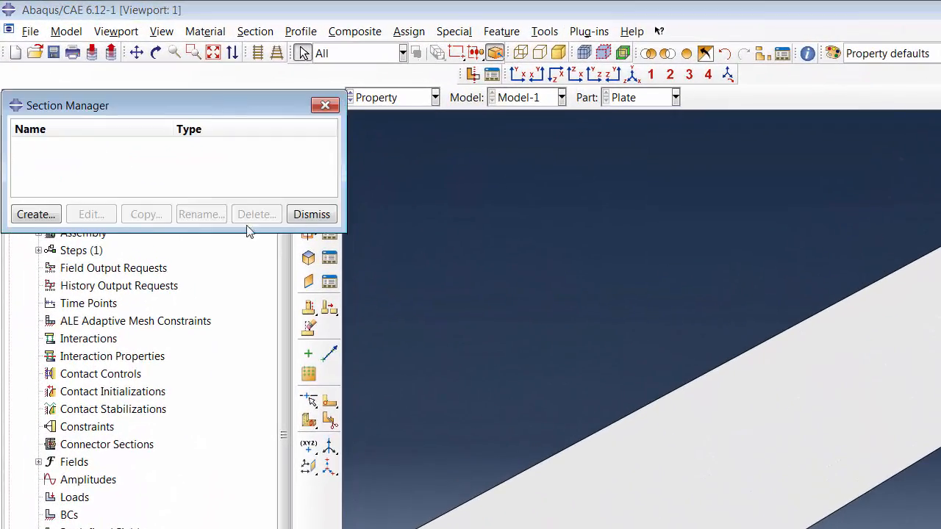
click(34, 214)
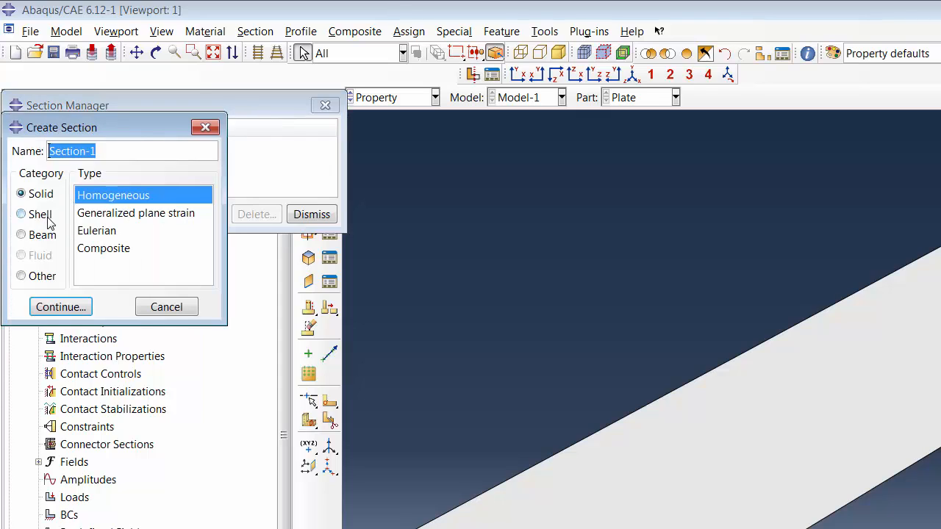
click(38, 215)
click(104, 213)
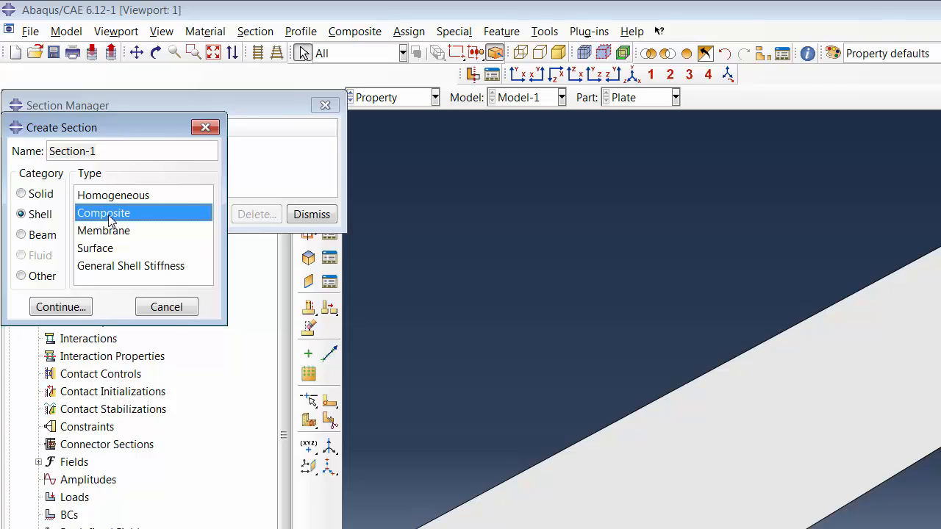
drag(110, 151, 28, 154)
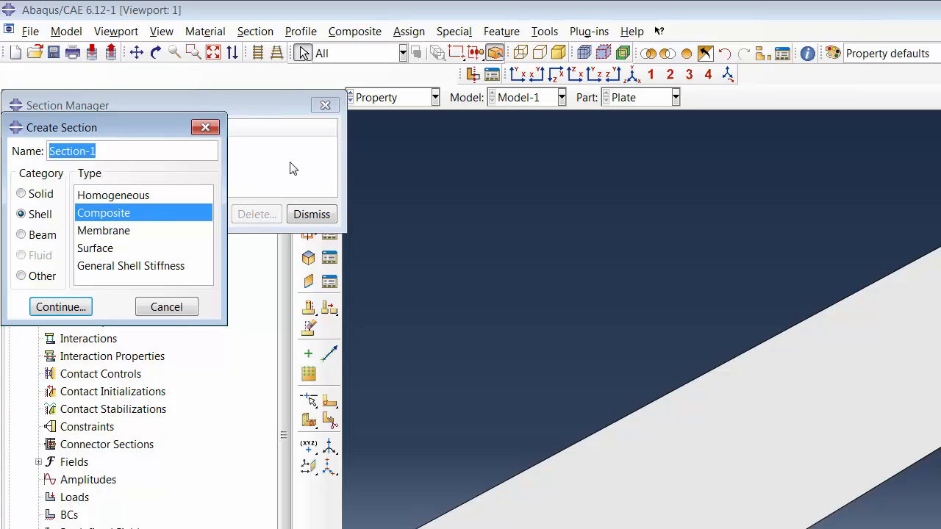
key(Right)
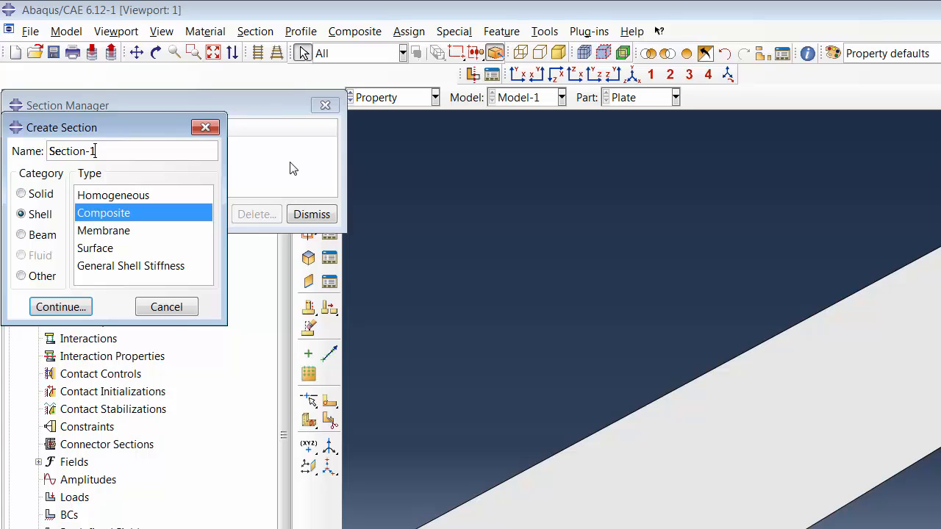
key(BackSpace)
key(BackSpace)
text(_Comp)
click(61, 307)
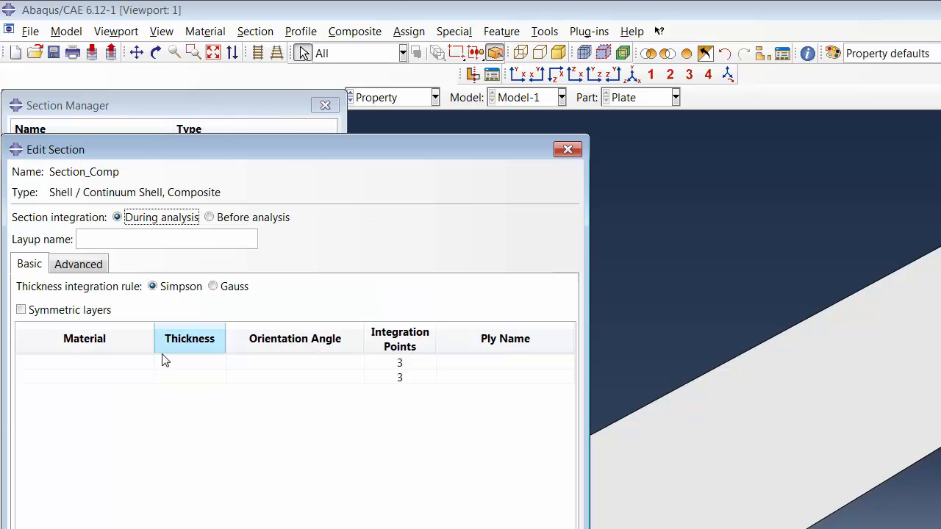
- Define the first layer with material Al, thickness 1, orientation angle 0 and ply name Al
click(103, 363)
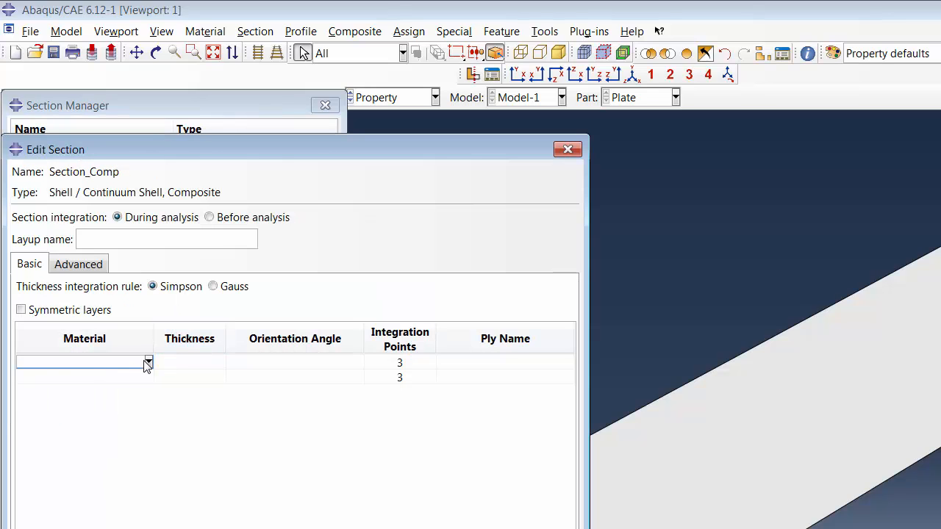
click(148, 363)
click(91, 380)
click(191, 364)
text(1)
key(Tab)
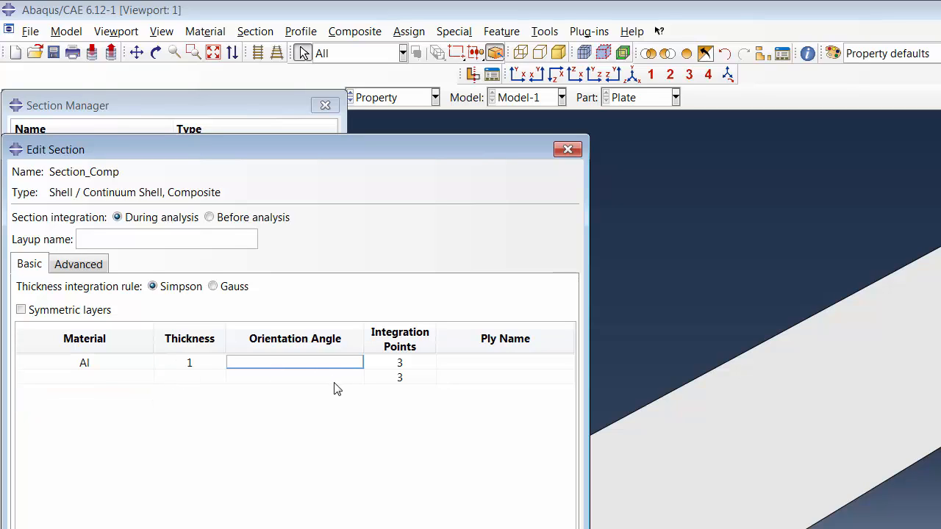
text(0)
click(493, 366)
text(Al)
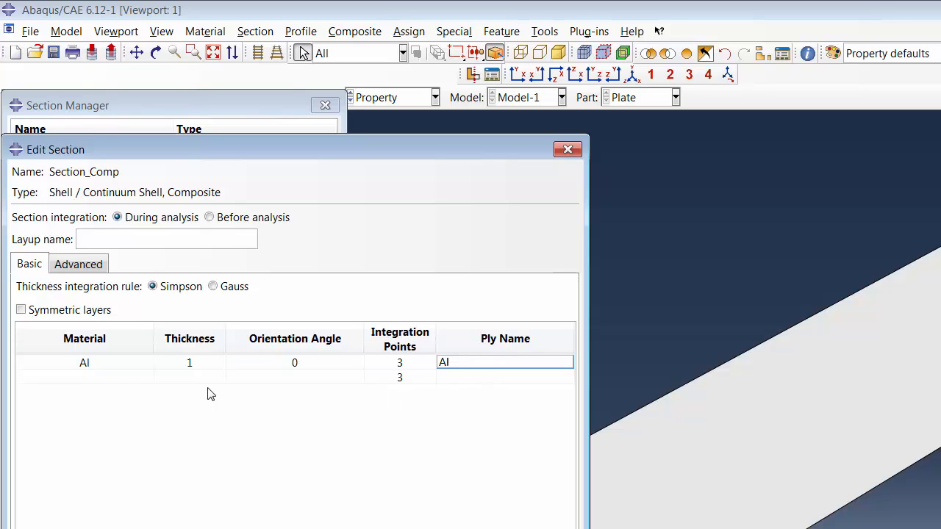
- Define the second layer with material Steel, thickness 2, orientation angle 0 and ply name Steel, and save the composite section
click(115, 383)
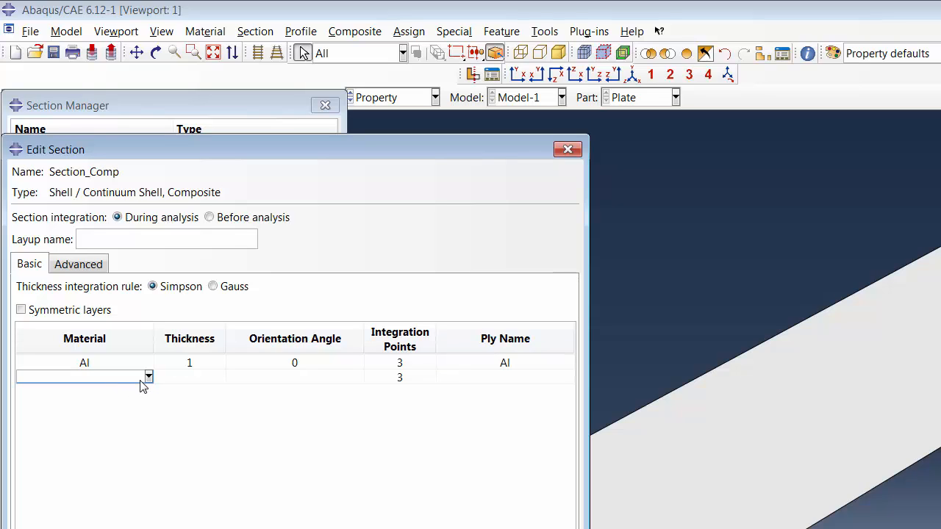
click(149, 378)
click(59, 409)
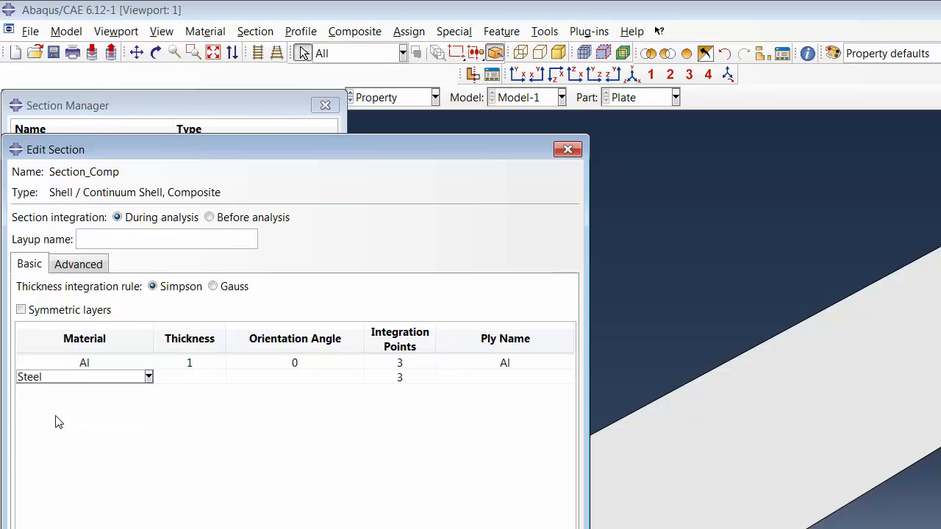
click(188, 385)
text(2)
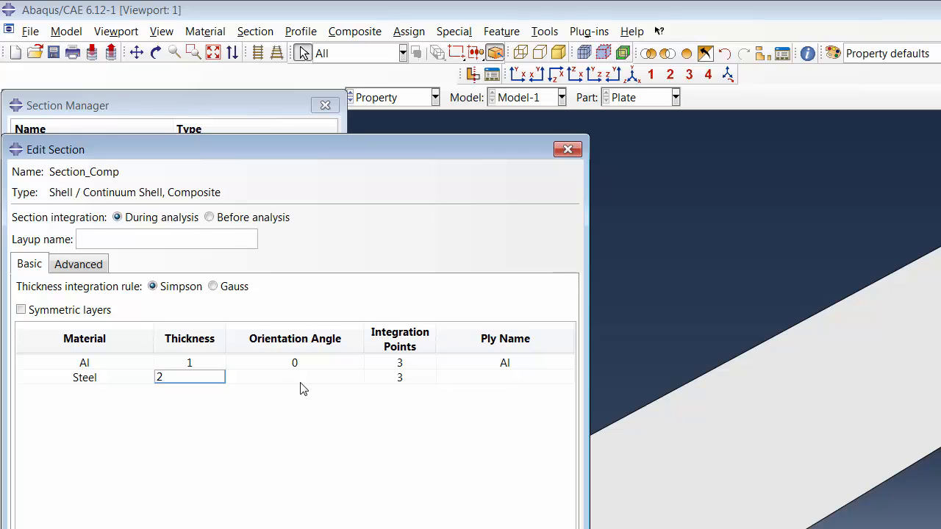
key(Tab)
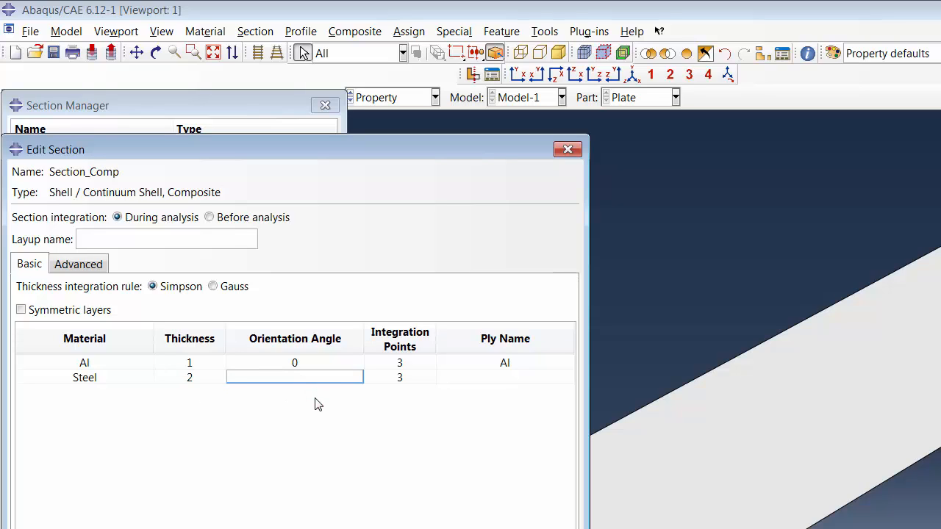
text(0)
key(Return)
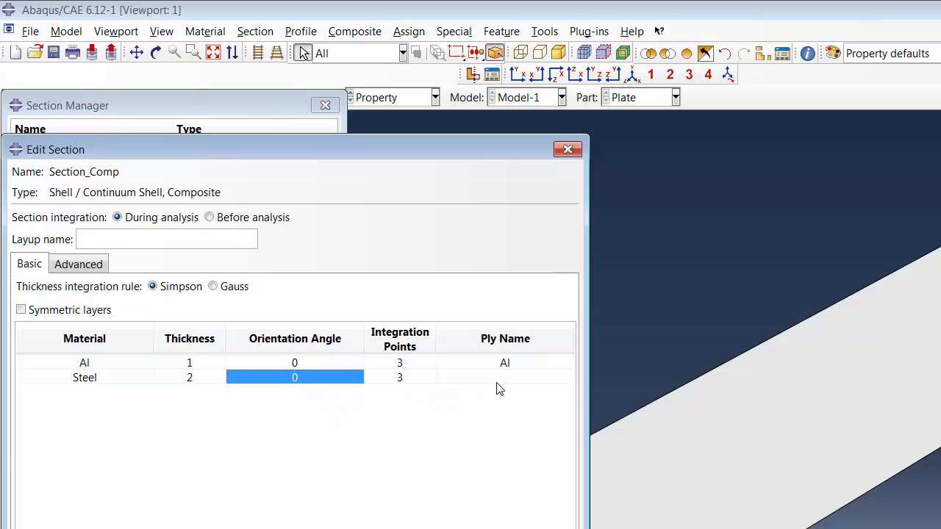
click(496, 381)
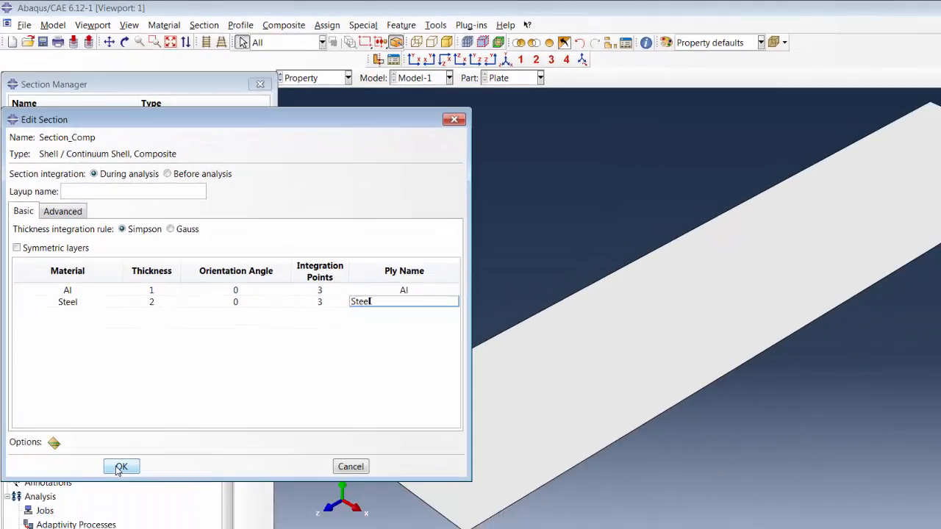
click(119, 469)
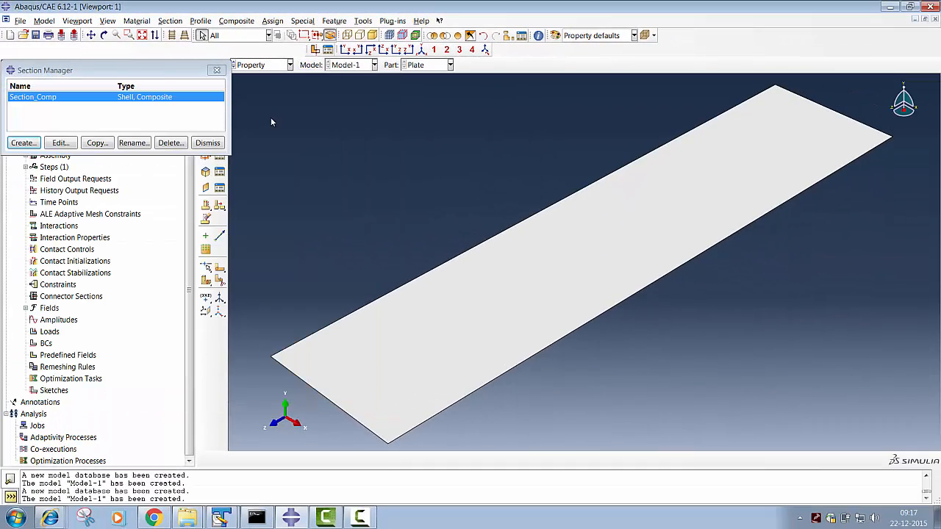
click(208, 143)
- Assign Section_Comp to the whole plate as Set-1, with thickness from section and the middle surface as shell offset
click(220, 113)
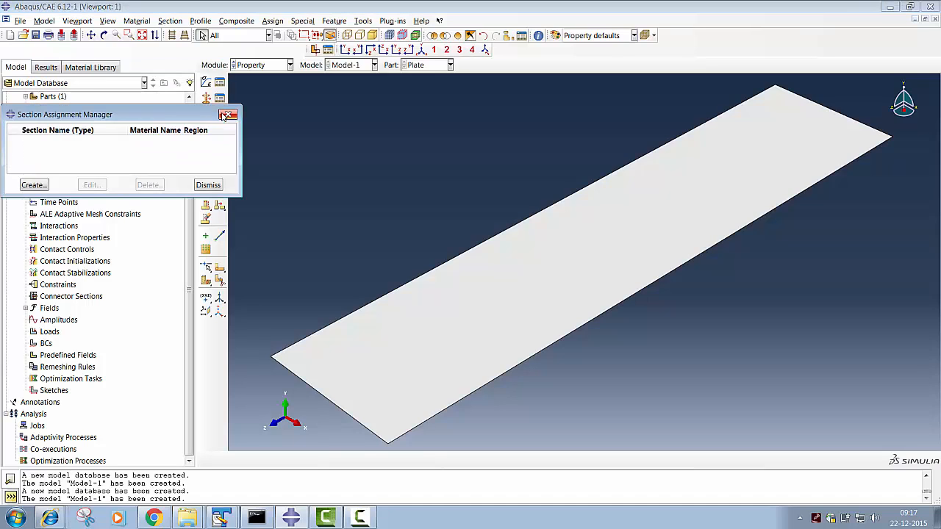
click(33, 184)
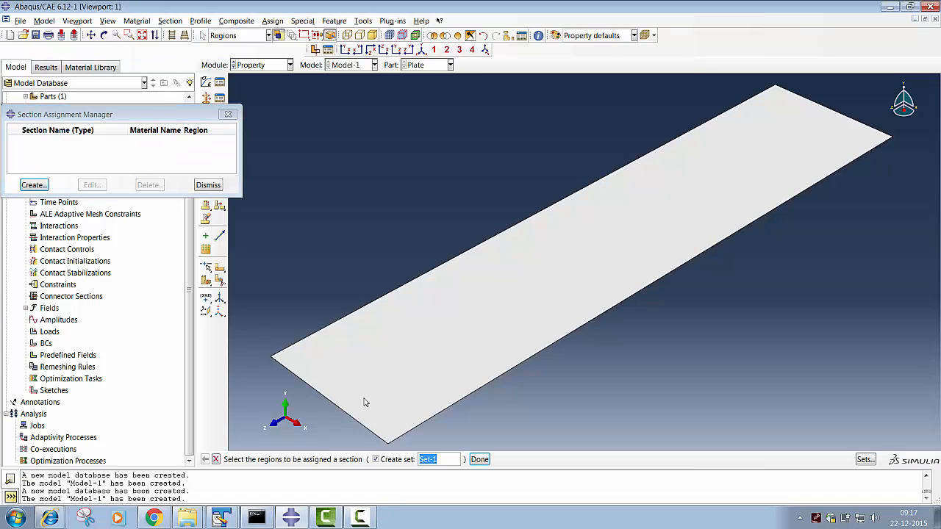
drag(255, 82, 898, 434)
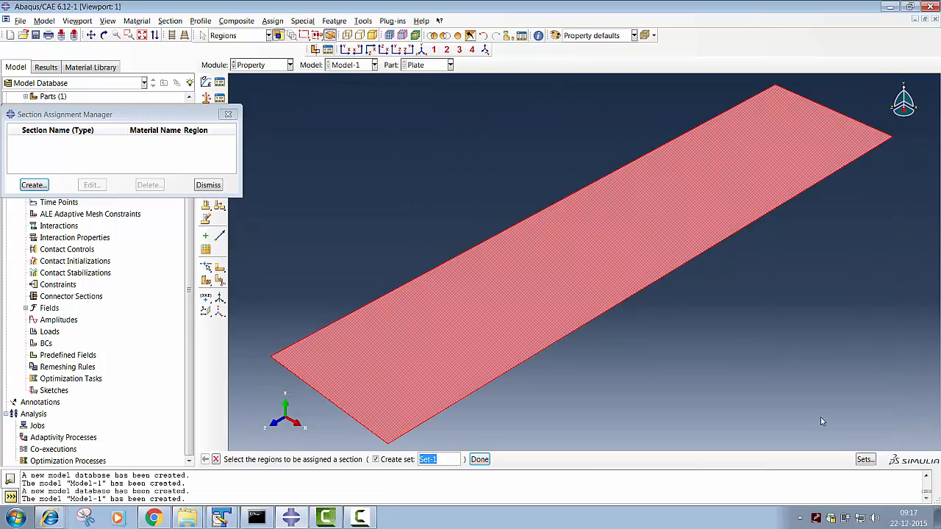
click(479, 459)
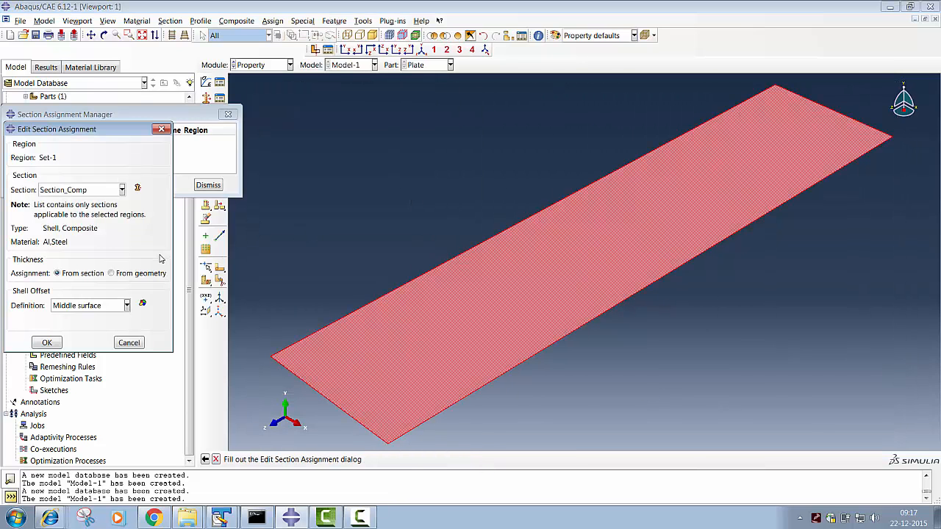
click(46, 343)
click(209, 186)
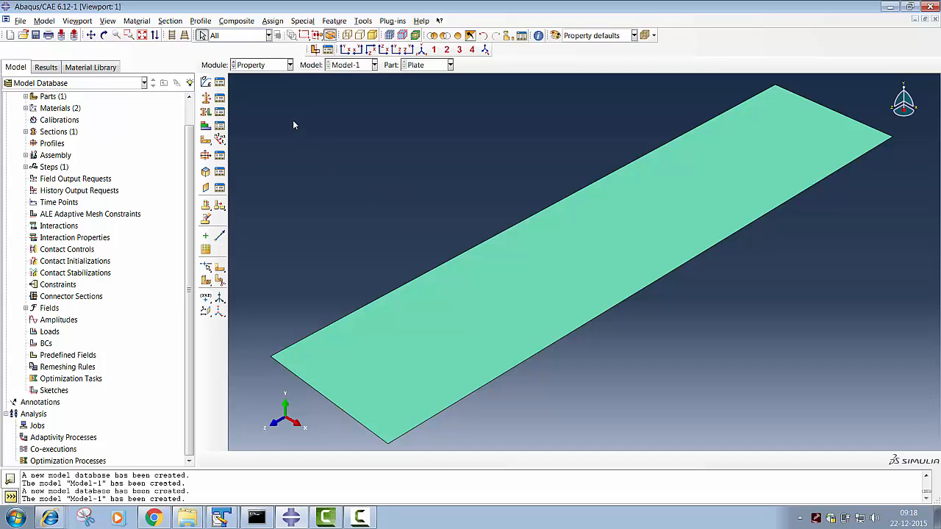
- Switch to the Part module and start a face partition sketch, with a long plate edge vertical and on the right
click(248, 65)
click(247, 75)
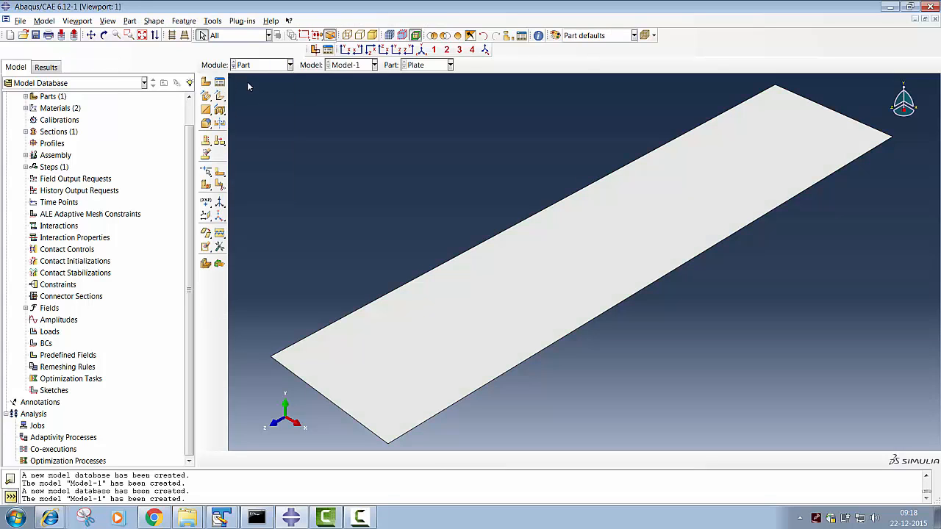
click(220, 173)
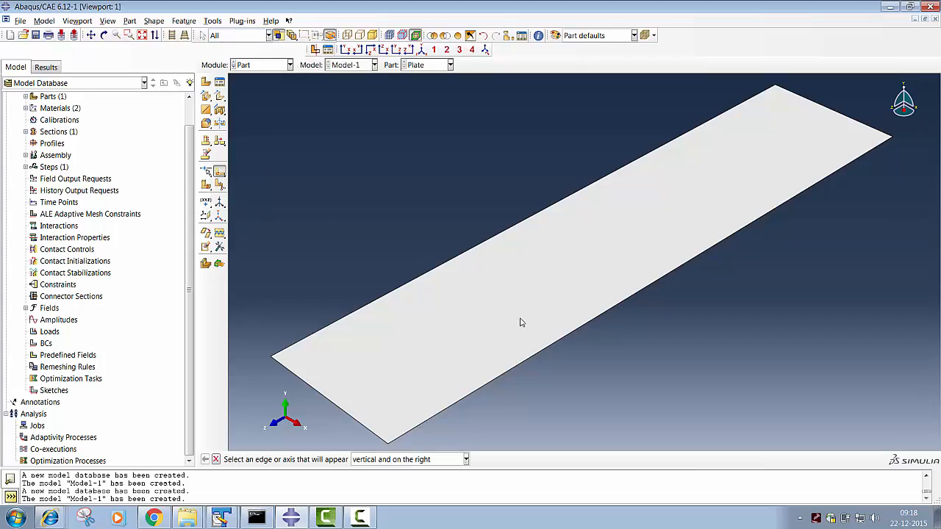
click(410, 285)
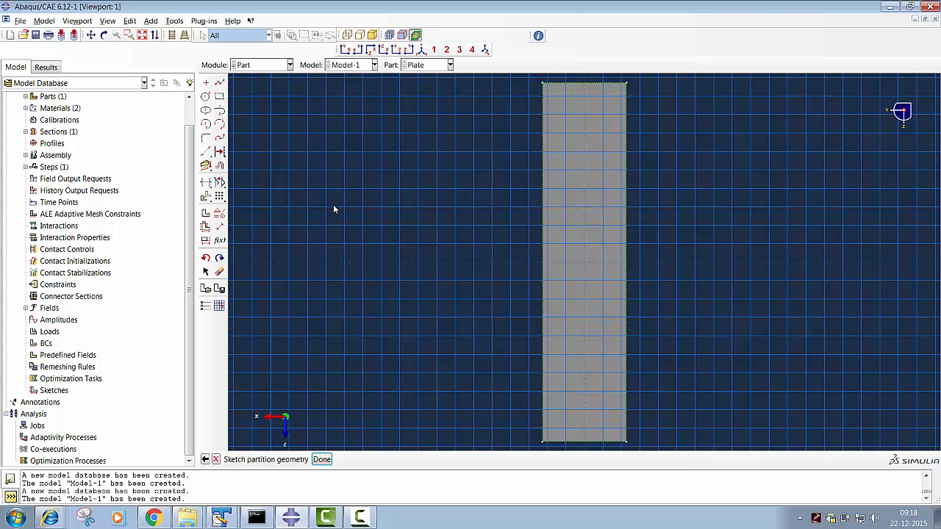
- Sketch two partition lines across the plate's width, near its two ends, at y about -108 and y about 108
click(219, 83)
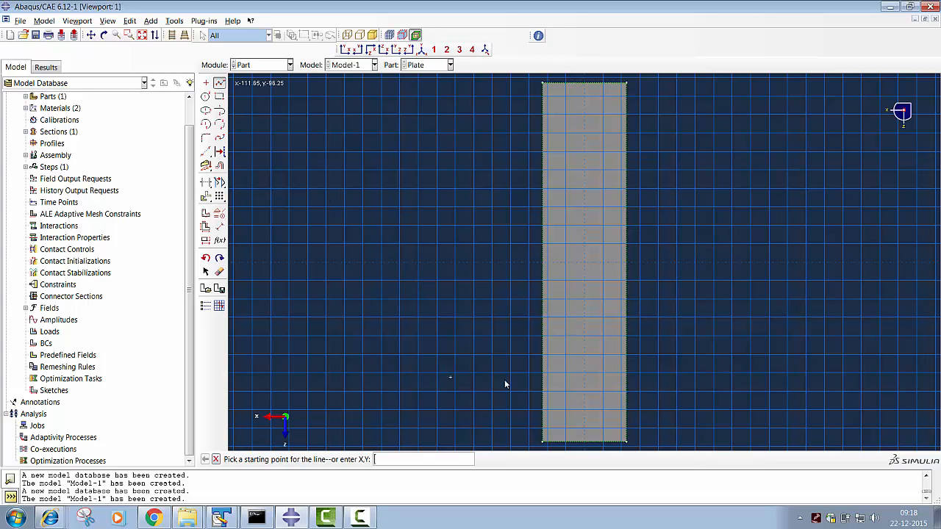
click(541, 396)
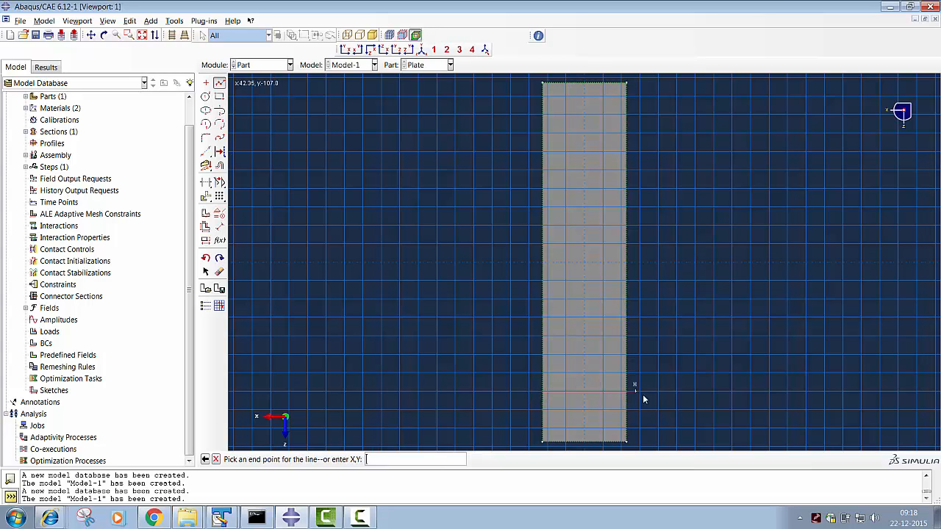
click(625, 393)
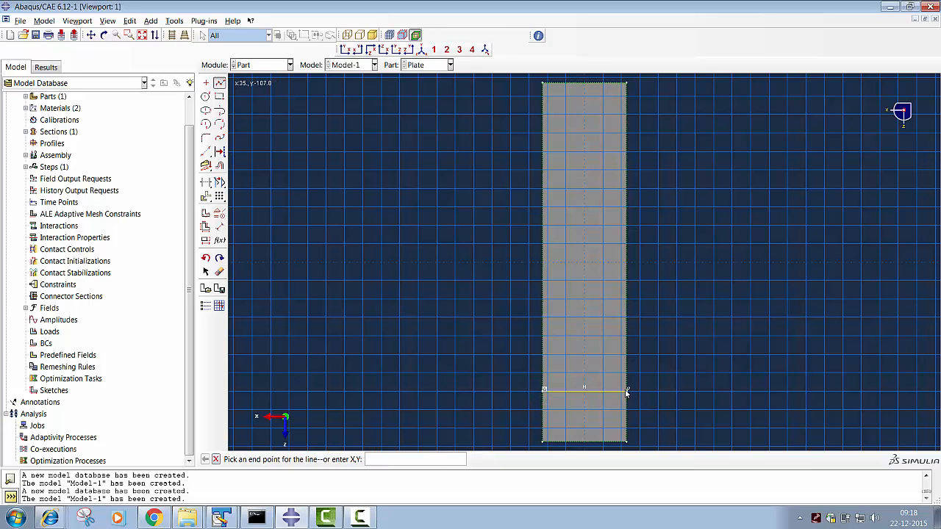
middle_click(625, 393)
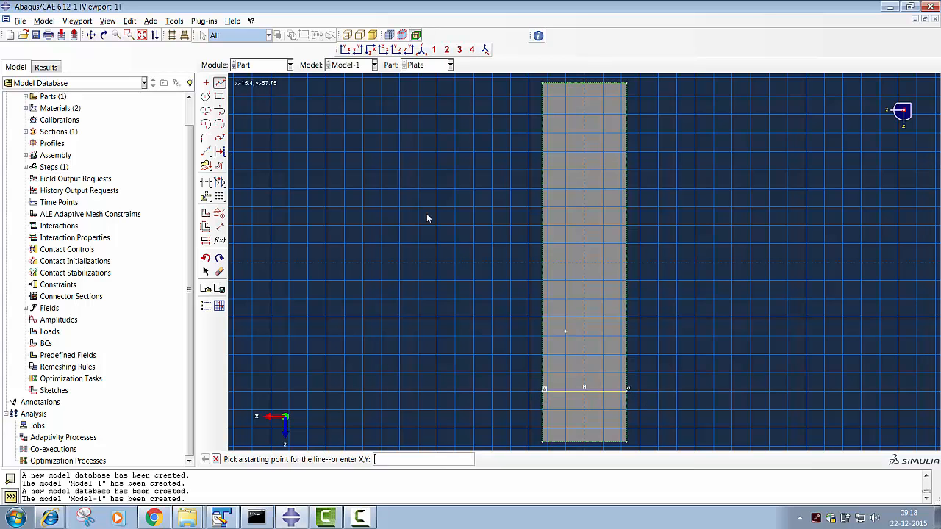
click(543, 133)
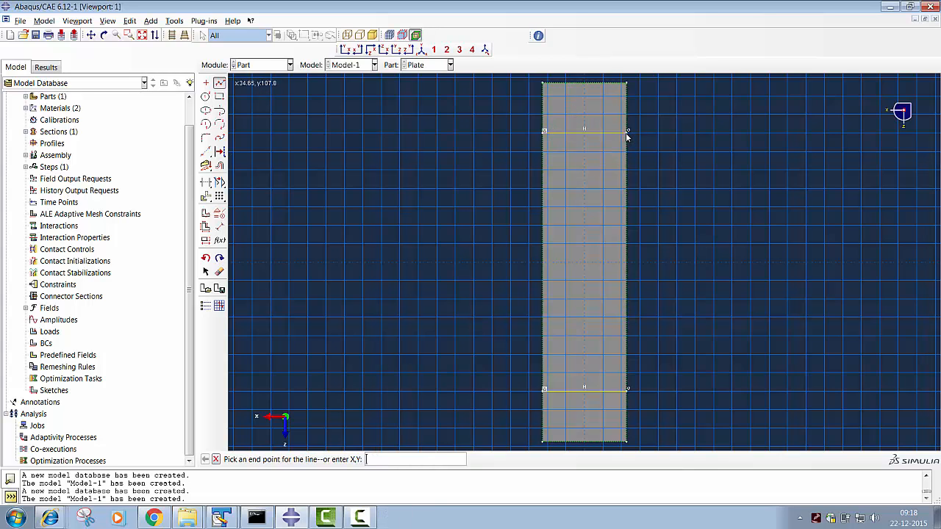
middle_click(626, 132)
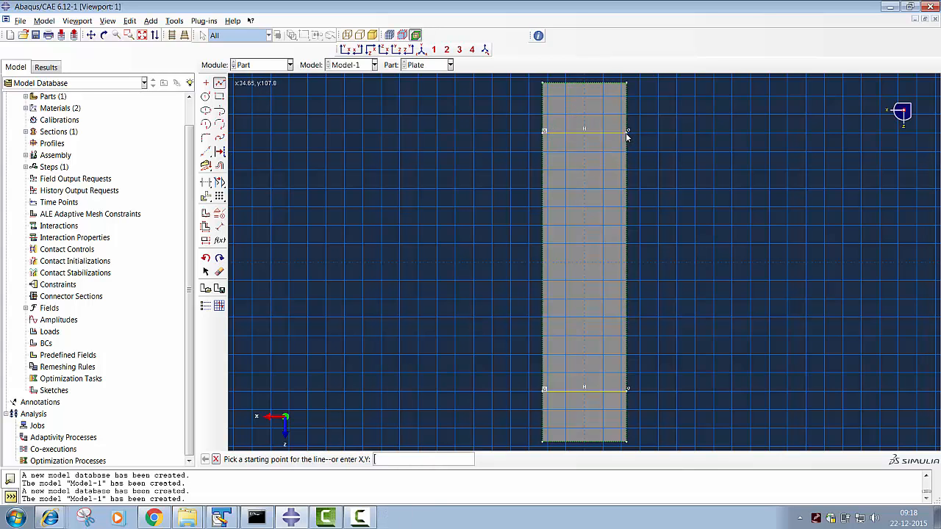
- Add partition lines along the plate's transverse and longitudinal centrelines and complete the face partition
click(545, 263)
click(627, 263)
middle_click(625, 259)
click(585, 84)
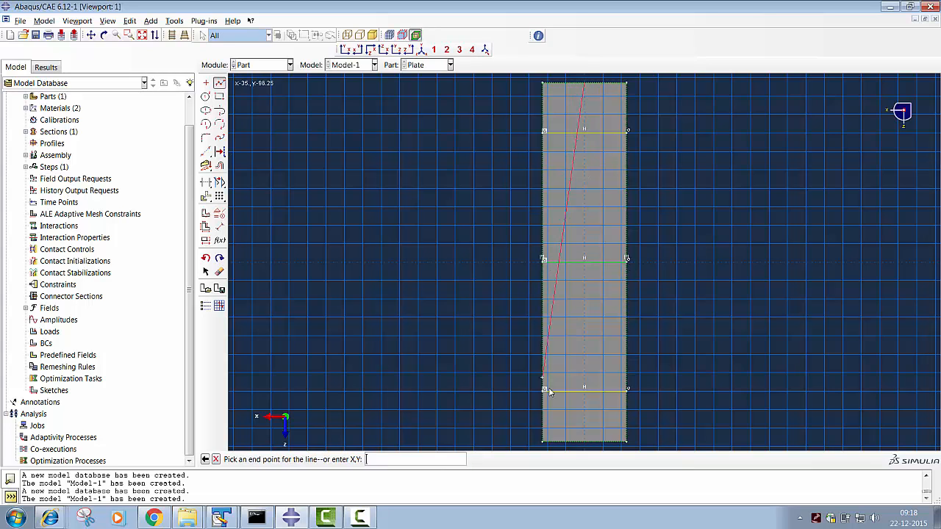
click(585, 444)
scroll(585, 432, down, 1)
middle_click(584, 432)
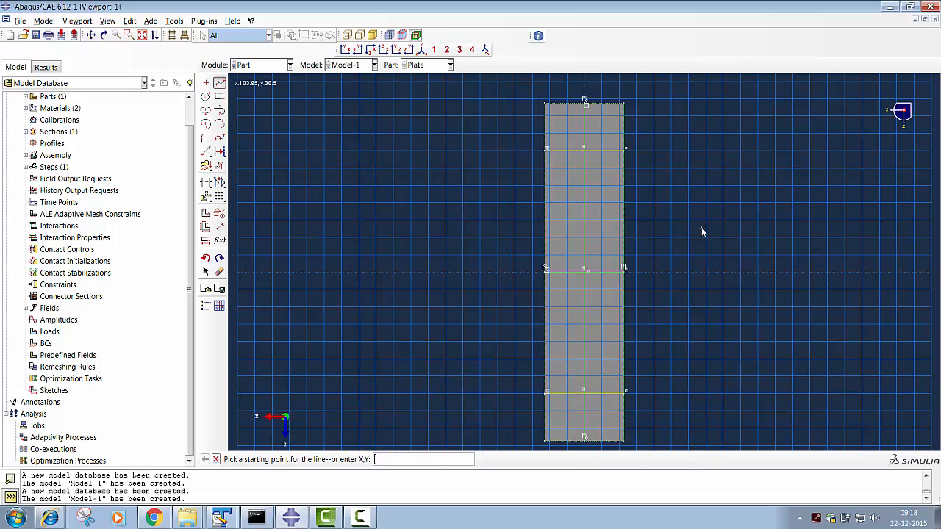
middle_click(713, 179)
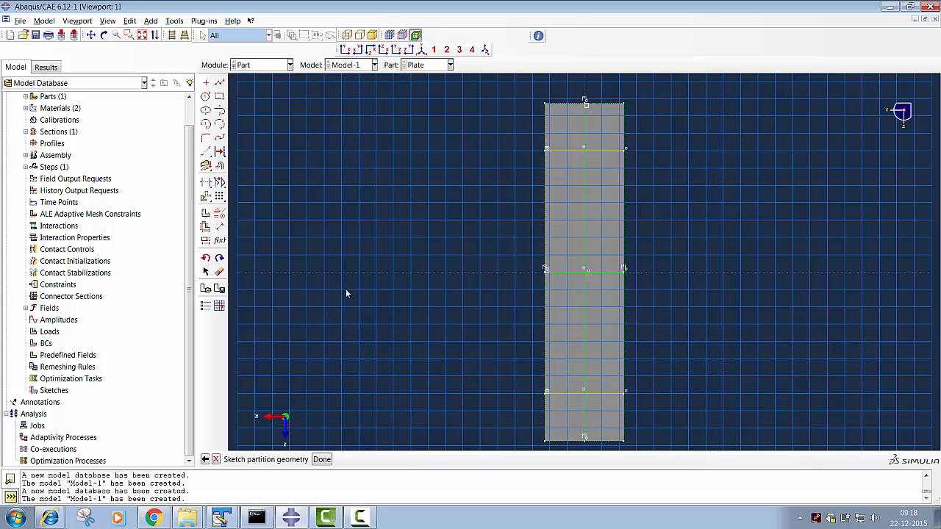
click(325, 460)
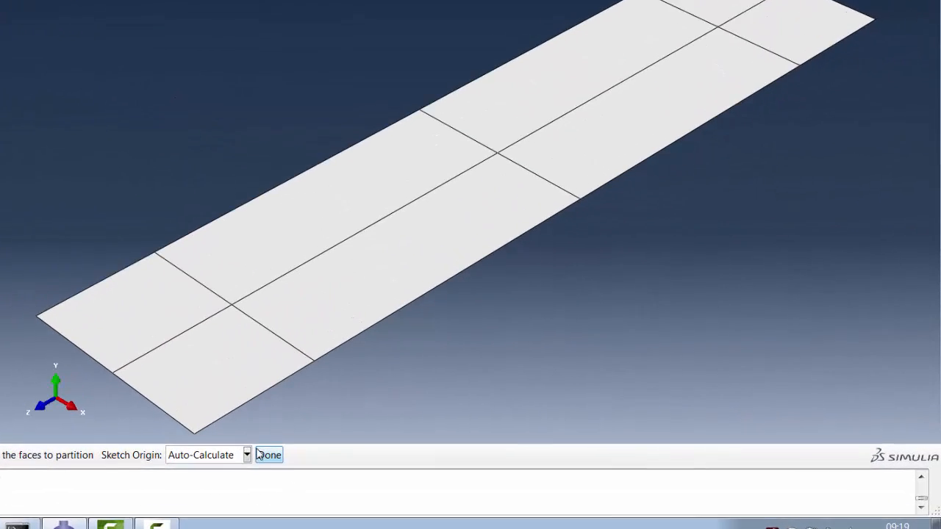
click(394, 459)
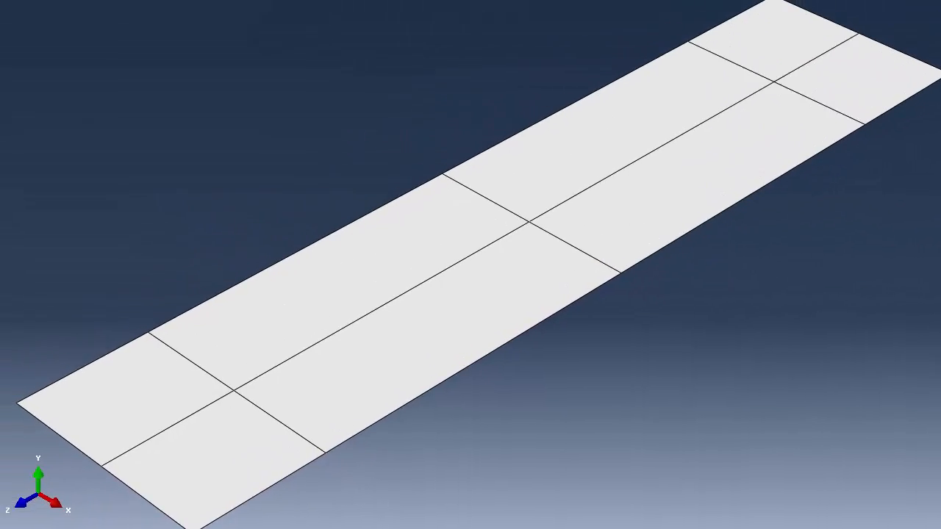
- Create a 3D discrete rigid part named Rgd_Roll as an extruded shell with approximate size 200
click(48, 48)
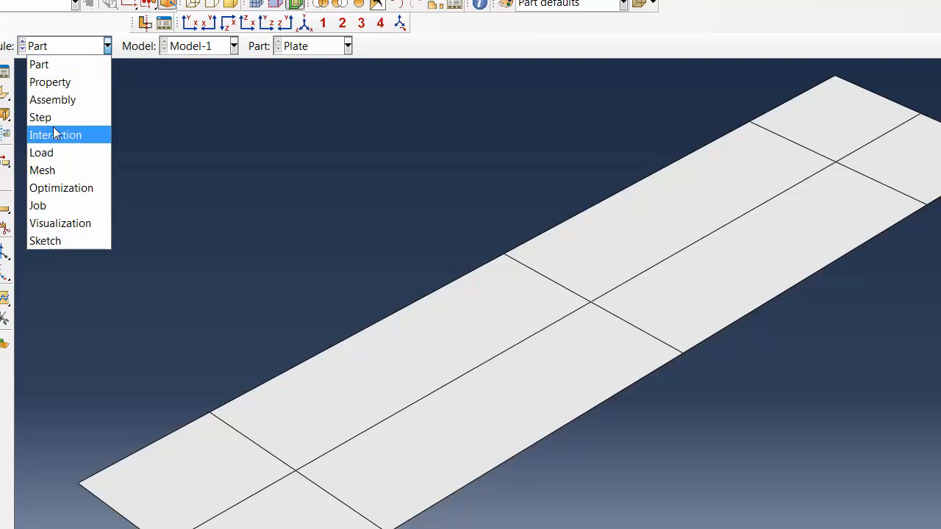
click(46, 66)
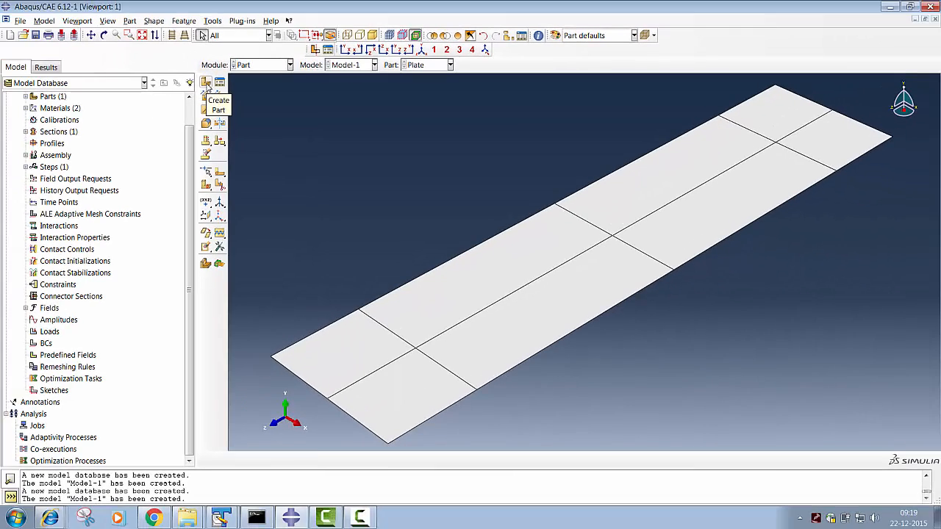
click(206, 83)
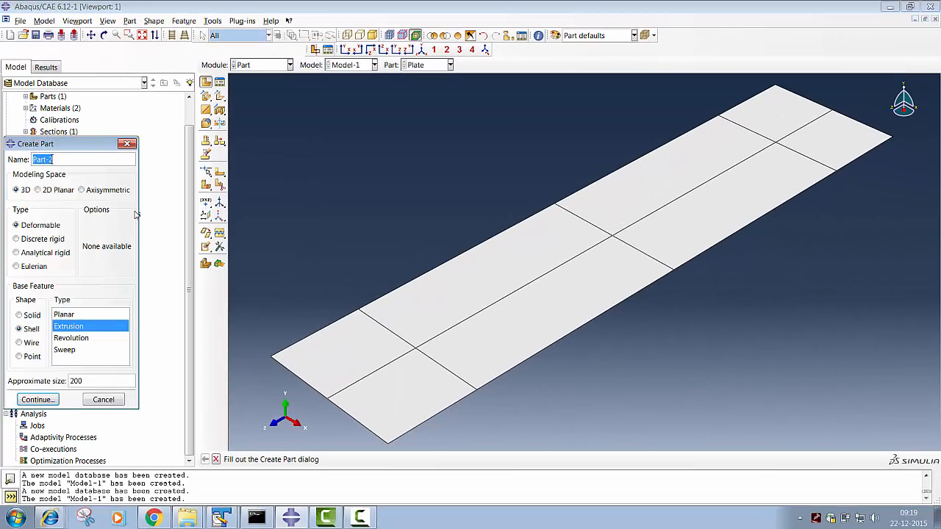
text(Ro)
key(BackSpace)
text(gd_Roll)
click(19, 242)
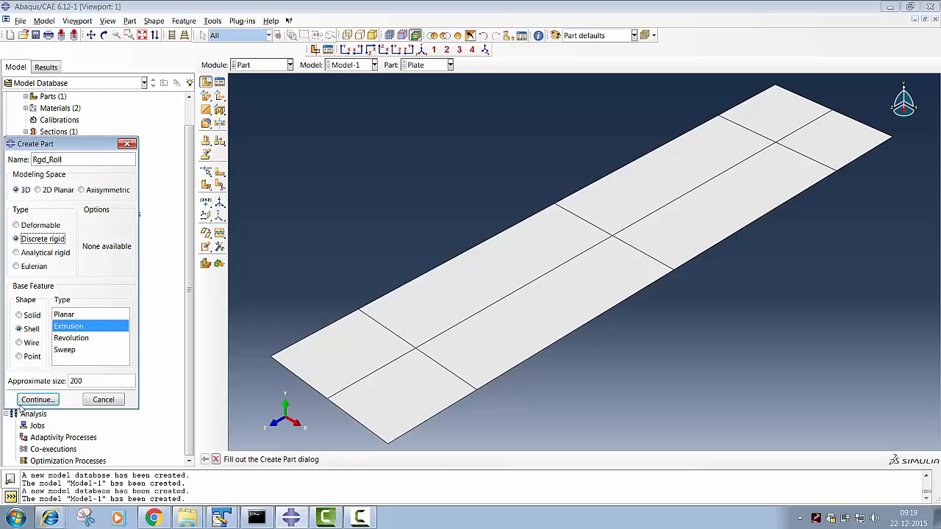
click(34, 402)
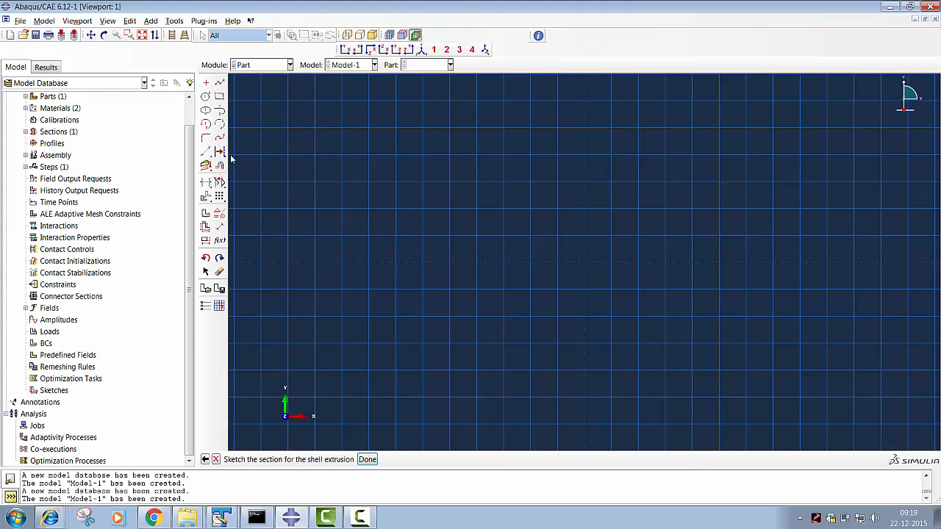
- Sketch a circle centred at the origin with a radius of about 15 as the roller's section
click(206, 96)
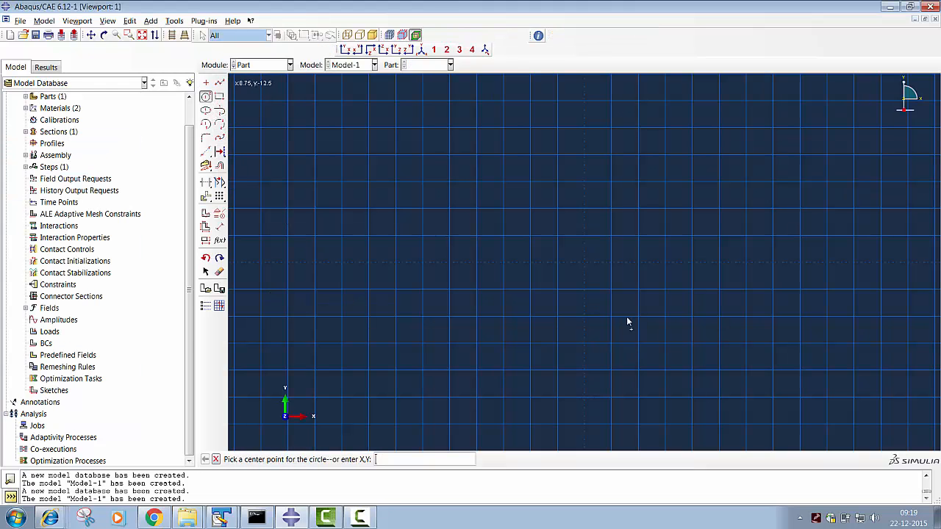
click(585, 265)
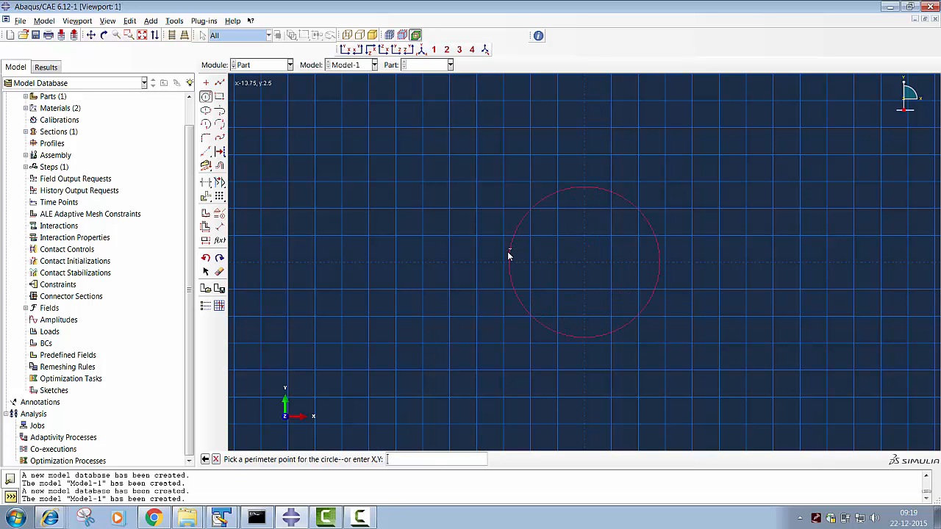
click(504, 260)
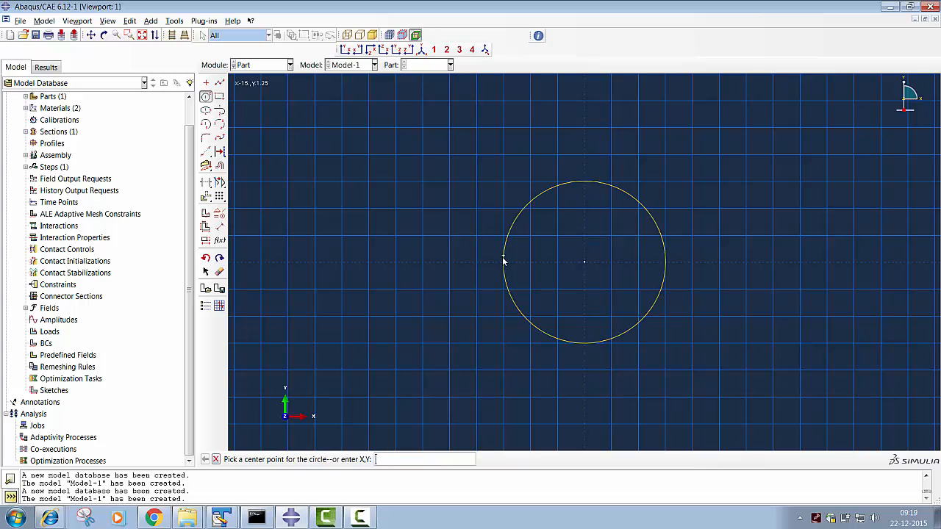
middle_click(503, 260)
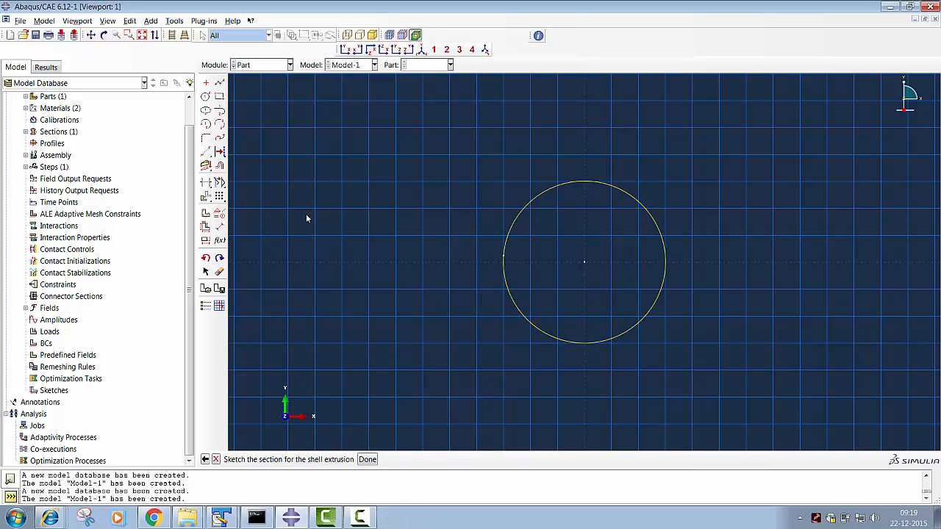
- Dimension the roller circle's radius and set it to 20
click(219, 226)
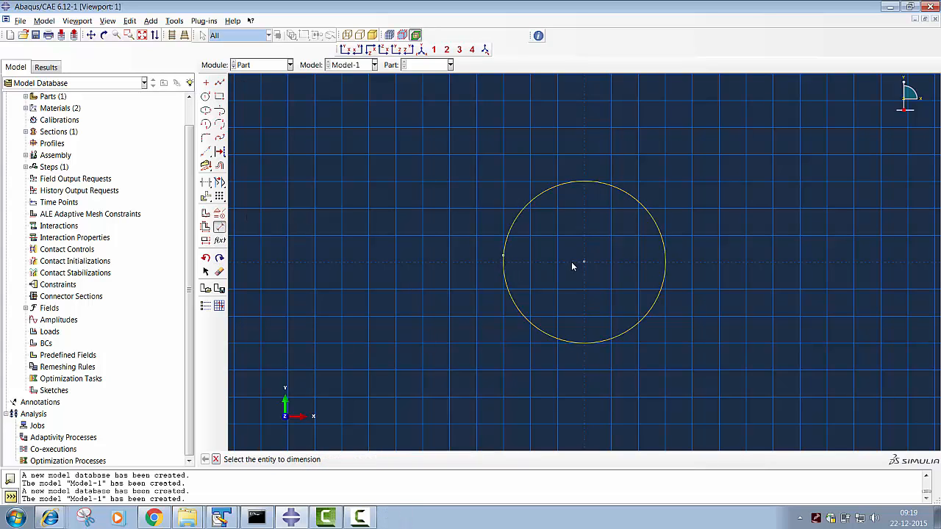
click(584, 263)
click(504, 257)
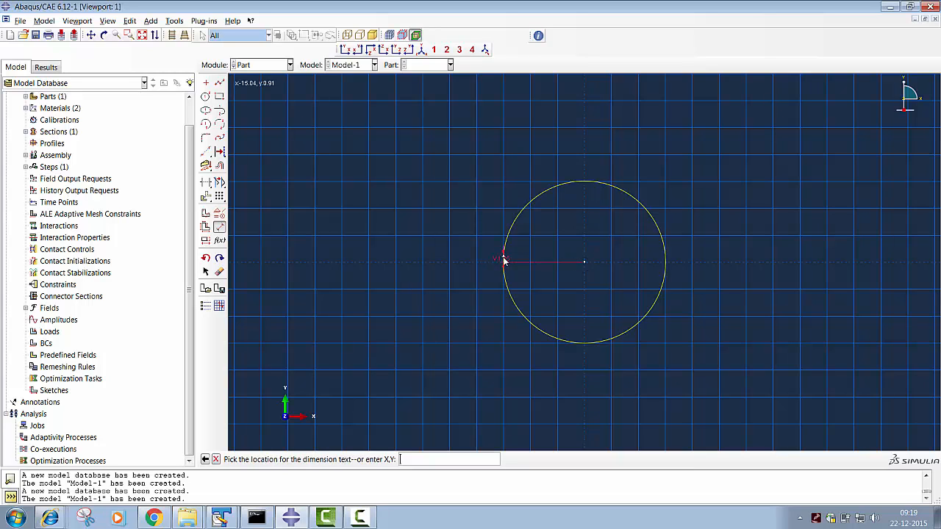
click(504, 255)
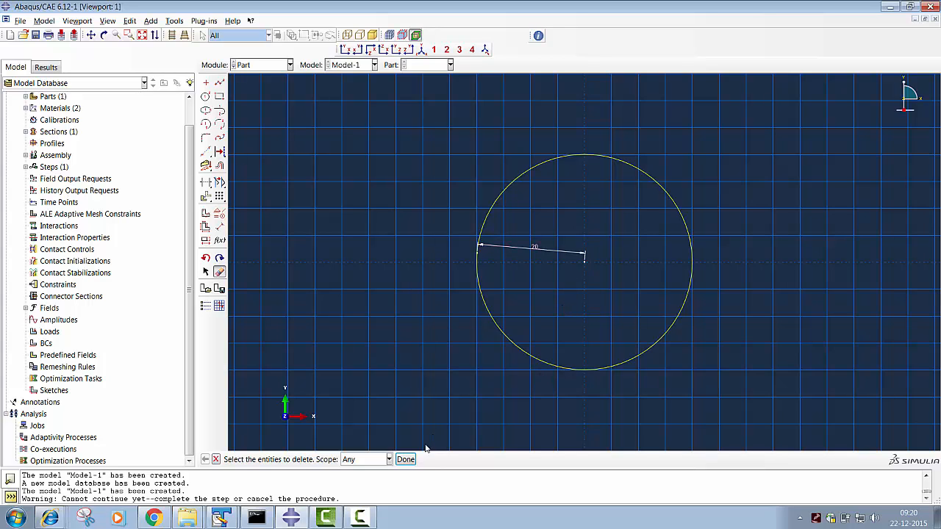
click(405, 458)
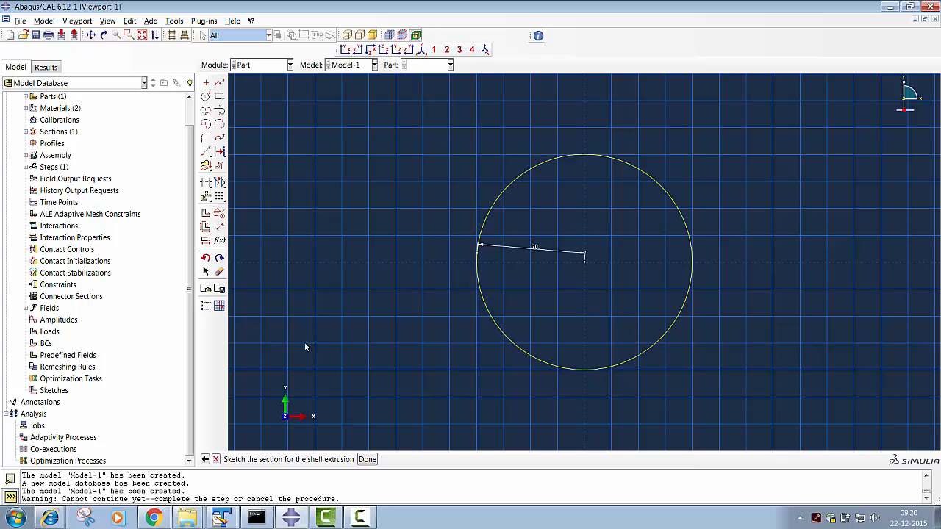
- Finish the roller's section sketch and extrude it as a shell to a depth of 70
click(368, 460)
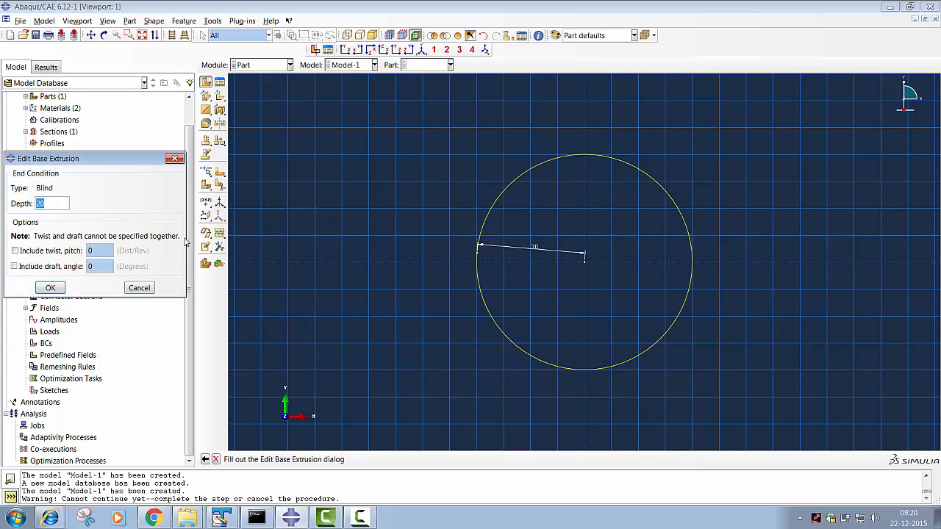
text(70)
click(50, 288)
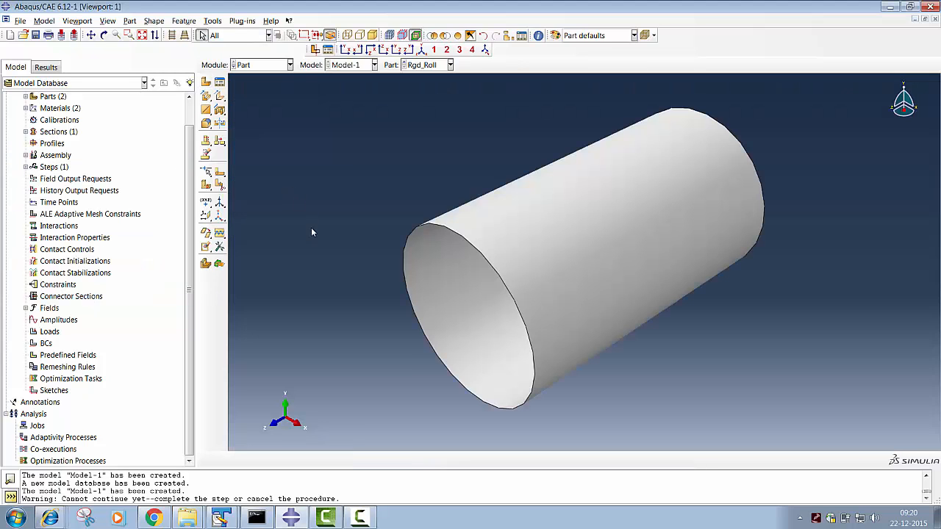
- Create dependent instances of the Plate and Rgd_Roll parts in the assembly
click(256, 64)
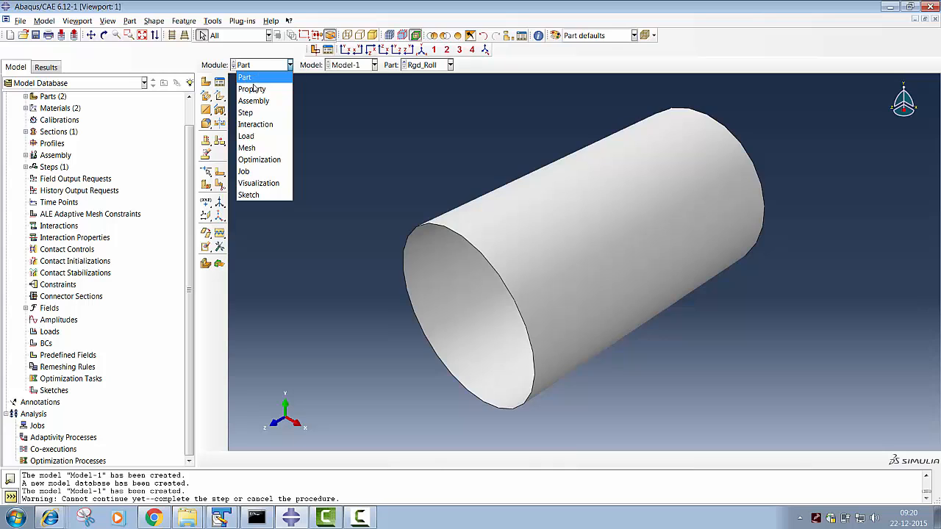
click(254, 102)
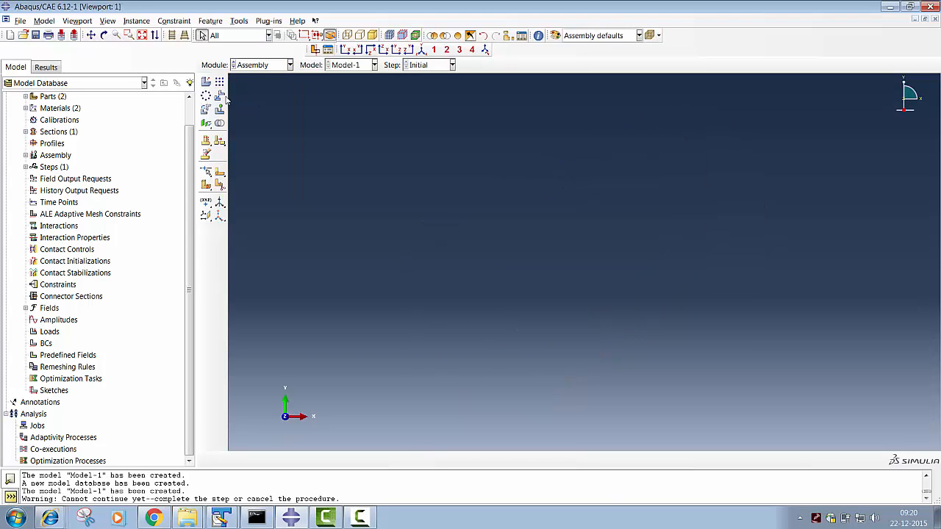
click(206, 82)
click(53, 177)
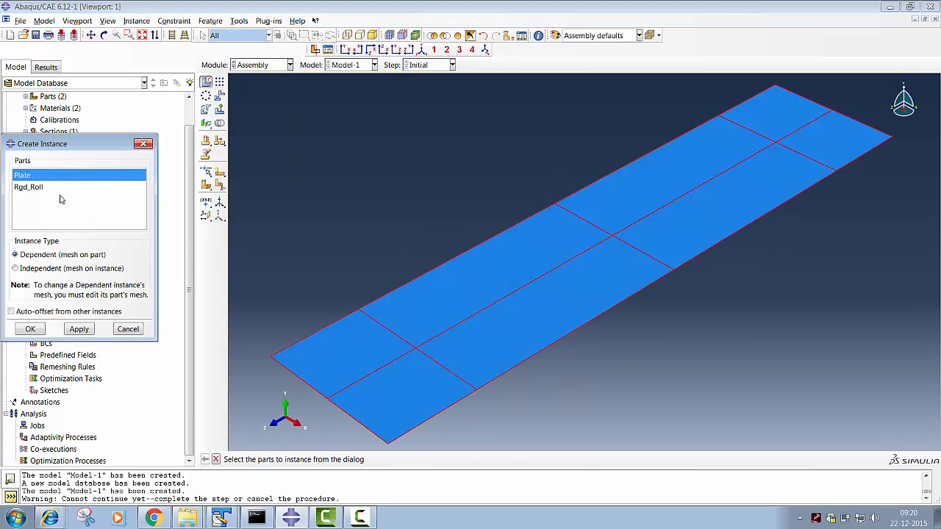
shift+click(58, 188)
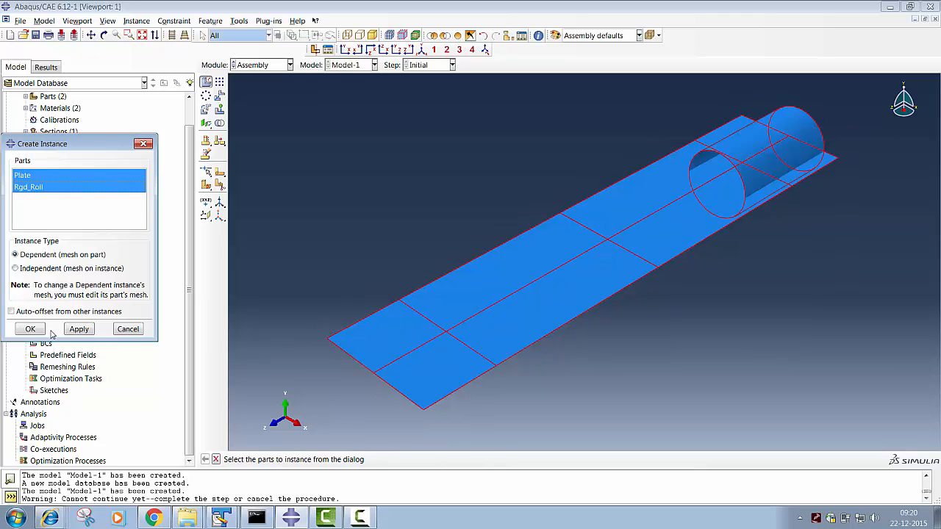
click(31, 329)
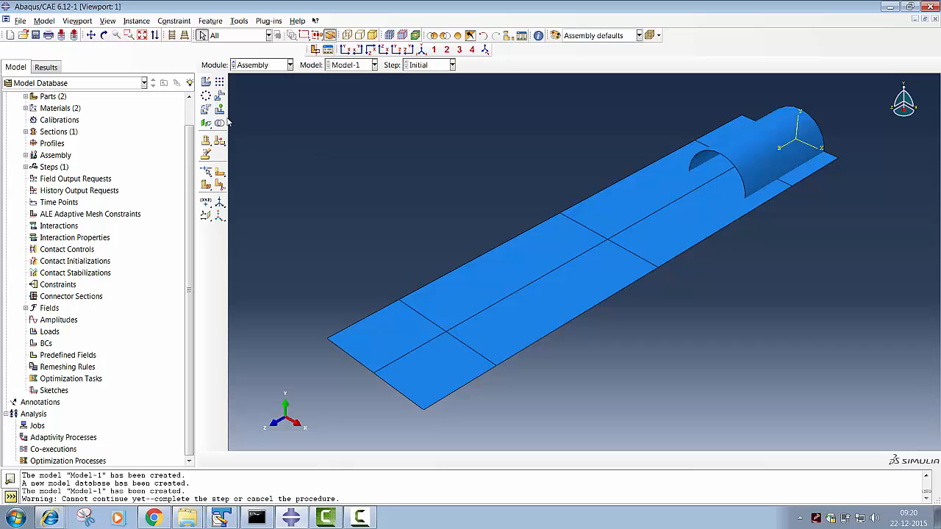
- Rotate the roller instance by -90 degrees about the axis from 0,0,0 to 0,2,0
click(206, 108)
click(748, 166)
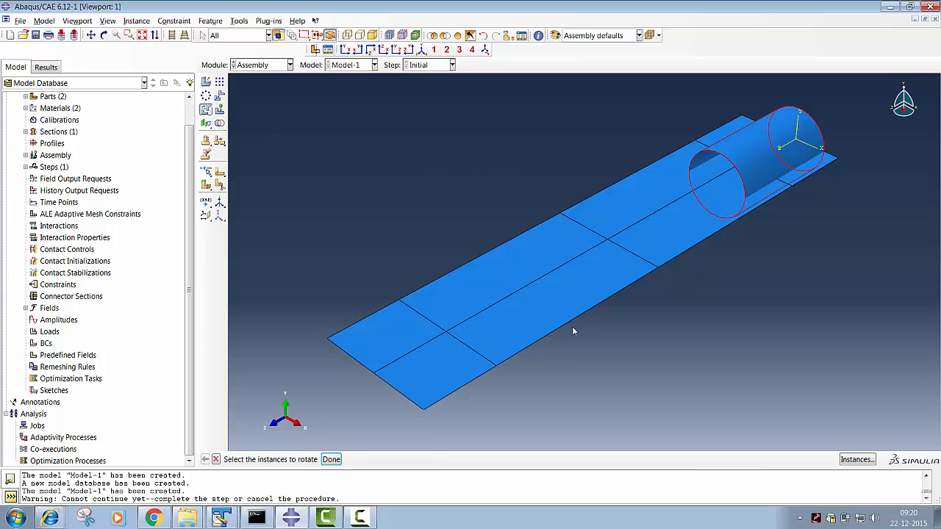
click(332, 459)
click(457, 463)
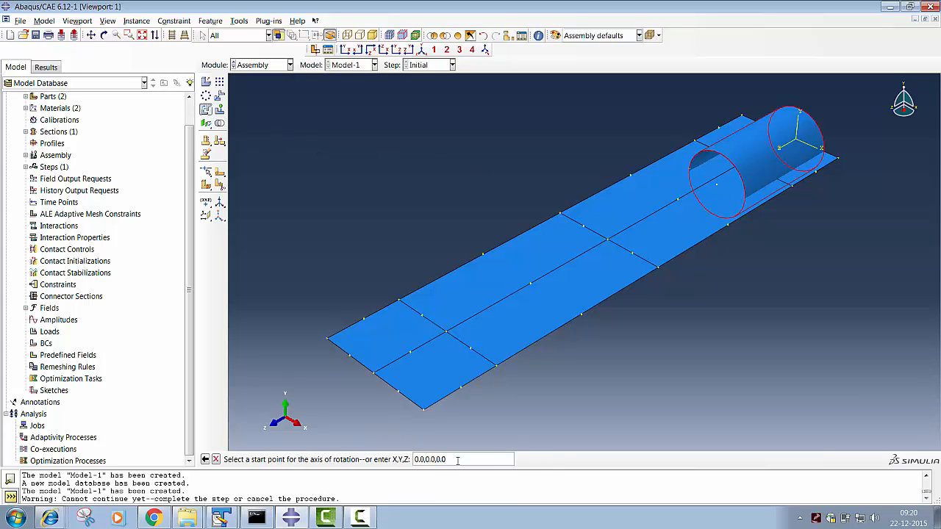
key(Return)
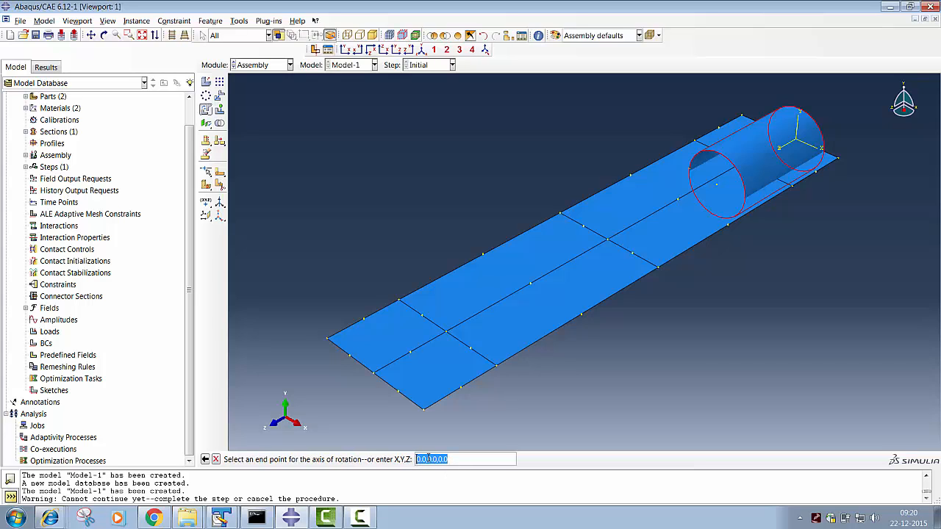
double_click(430, 459)
text(2)
key(Return)
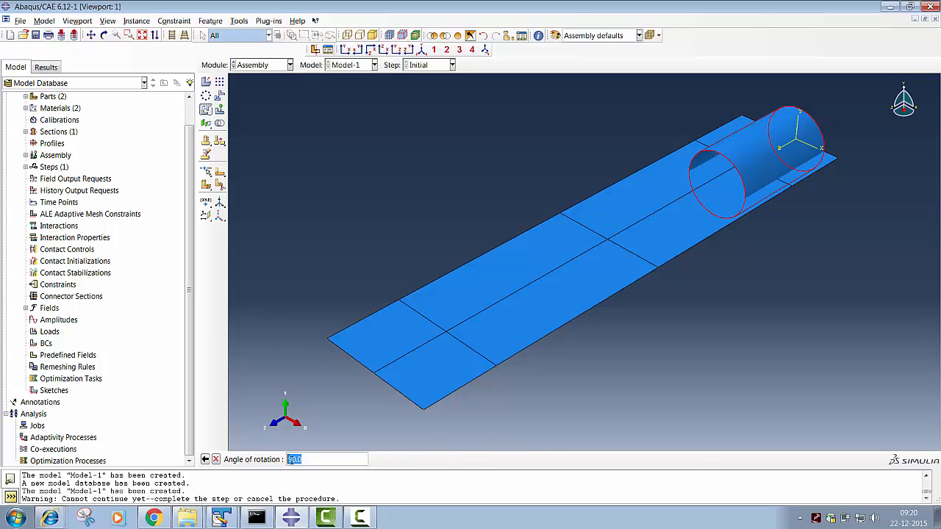
click(292, 459)
key(Return)
click(297, 459)
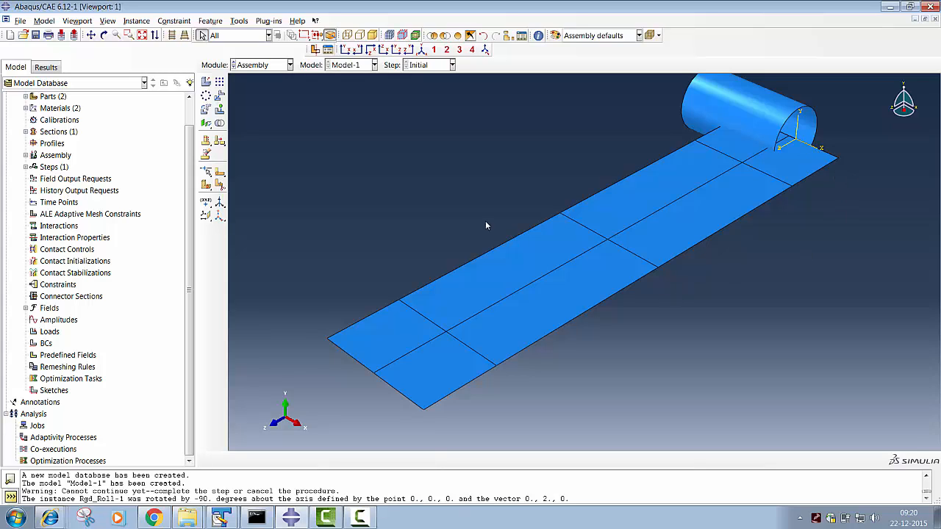
- Translate the roller instance by the vector 0,0,150, from the origin to the plate's mid-length
click(219, 95)
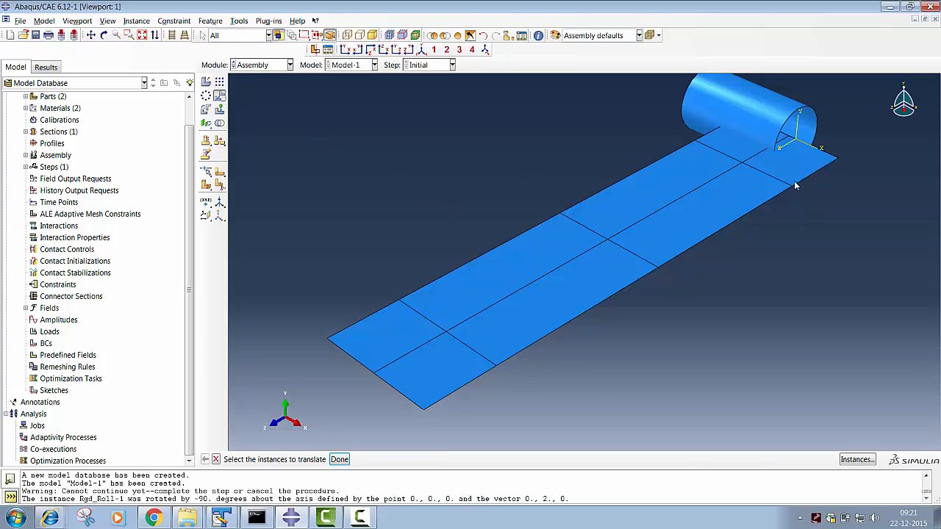
click(780, 125)
click(339, 460)
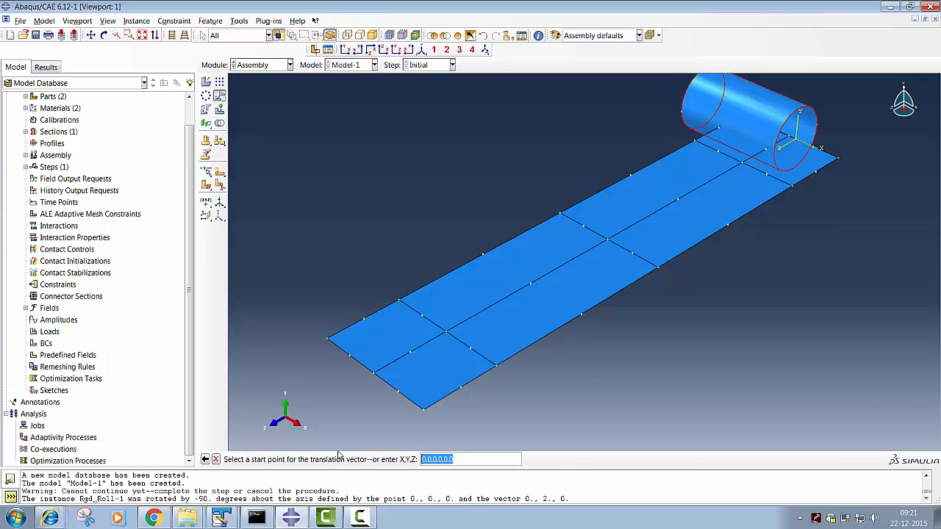
click(472, 460)
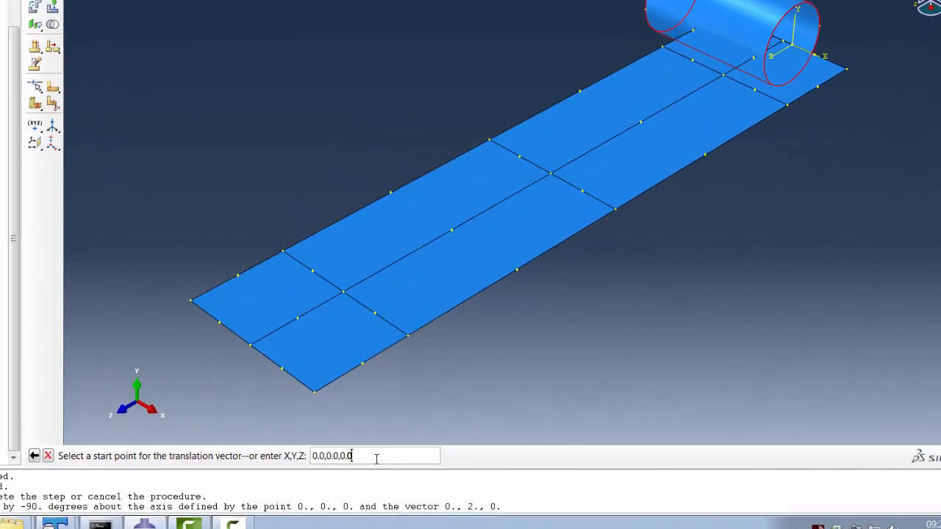
drag(472, 461, 420, 461)
click(287, 452)
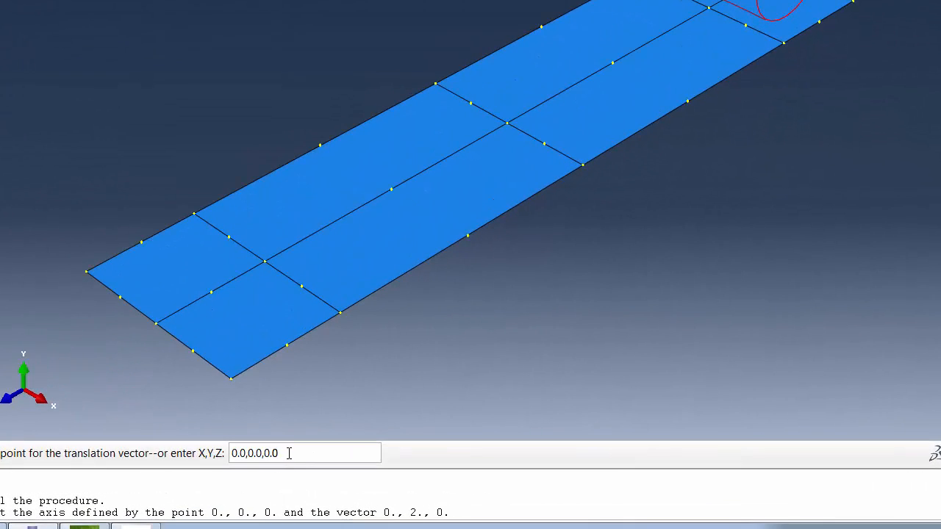
key(BackSpace)
key(BackSpace)
key(BackSpace)
key(BackSpace)
text(,150)
key(Return)
click(44, 453)
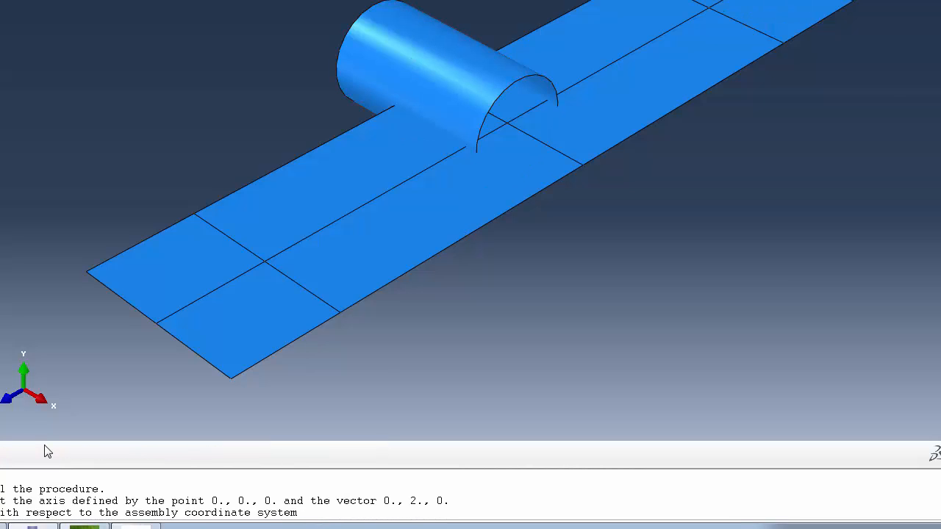
- Measure the distance from the plate's centre to its long edge along the transverse centreline
click(105, 35)
drag(502, 156, 471, 236)
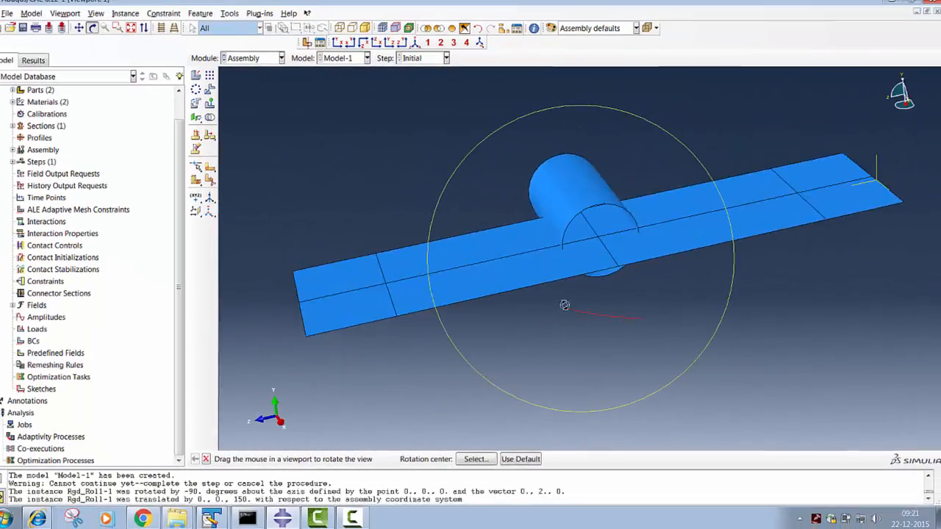
drag(582, 314, 593, 332)
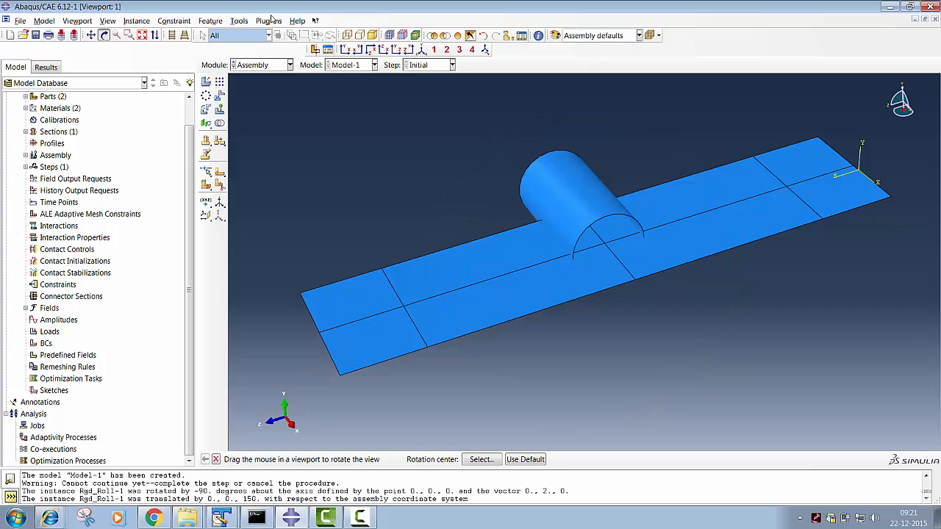
click(239, 21)
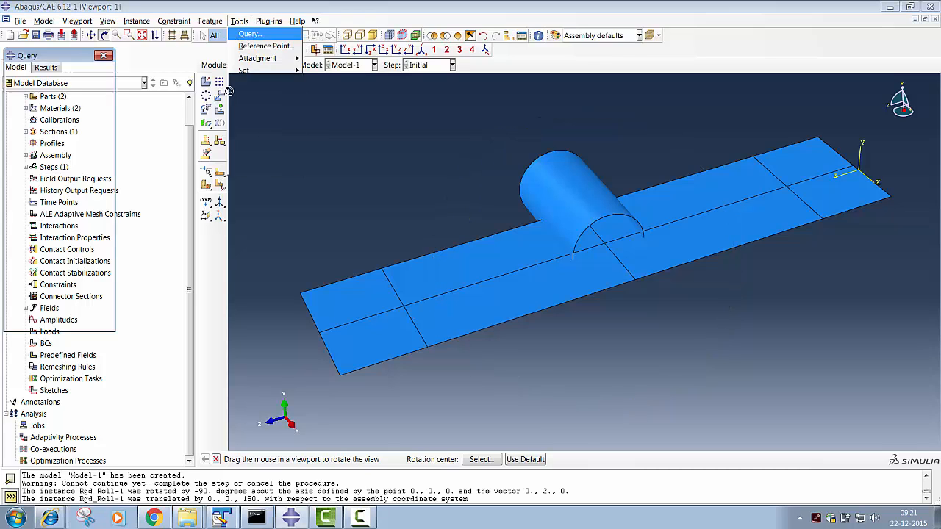
click(254, 163)
click(26, 97)
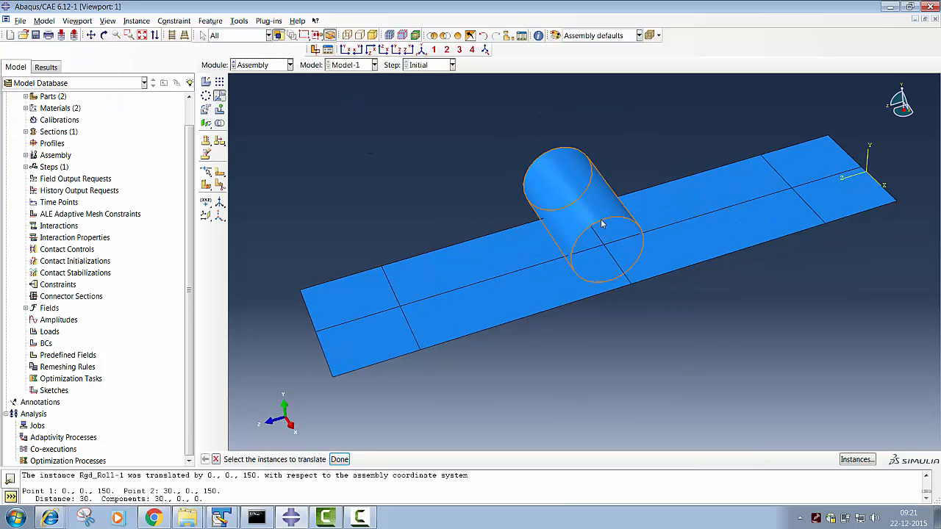
- Translate the roller instance across the plate's width by the vector 30,0,0
click(609, 237)
click(343, 461)
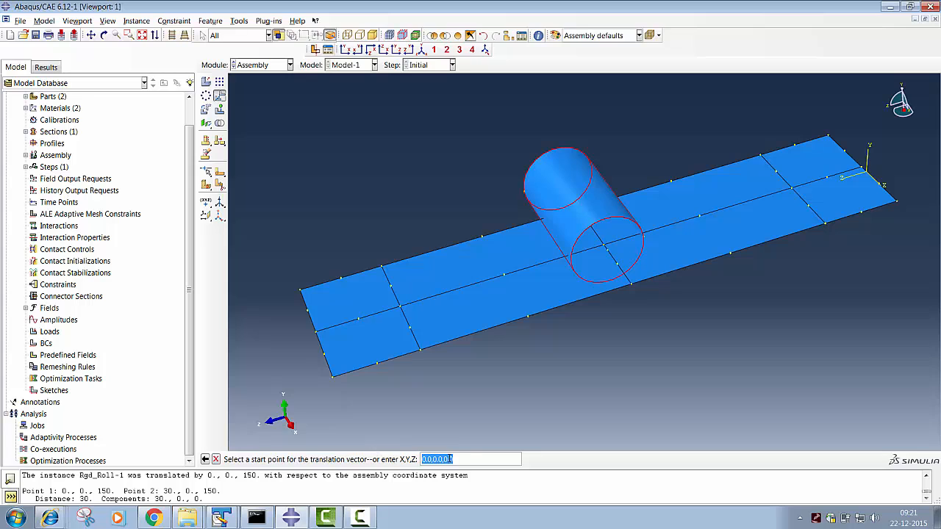
click(473, 461)
key(Return)
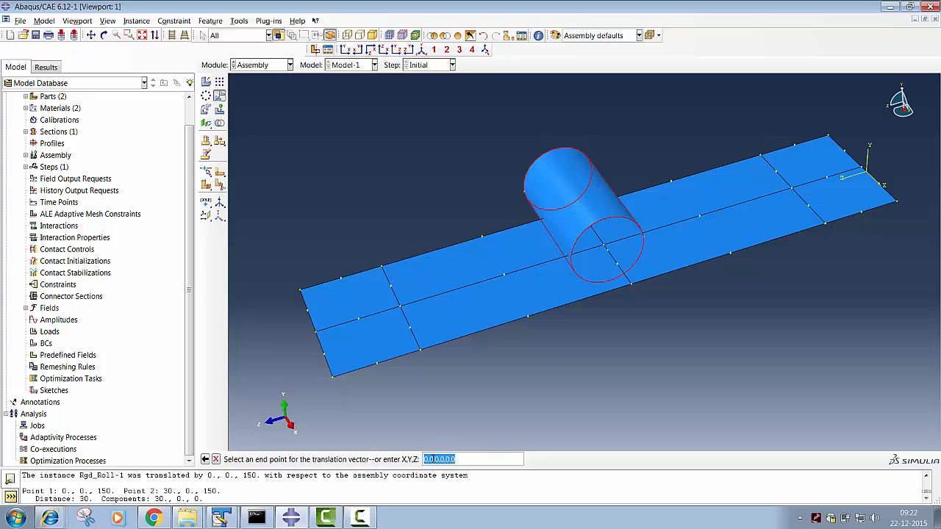
drag(434, 460, 407, 457)
text(30)
key(Return)
click(297, 459)
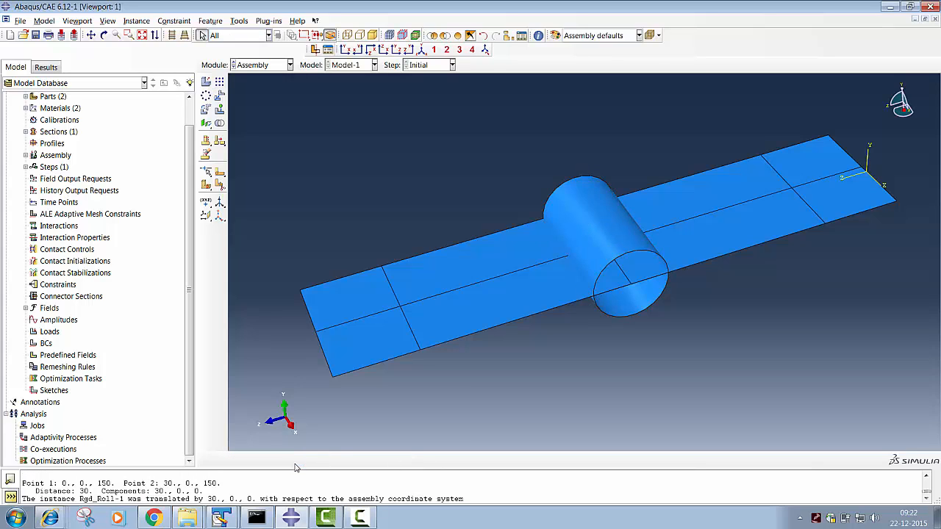
- Raise the roller instance above the plate with a translation vector of 0,20,0
click(220, 96)
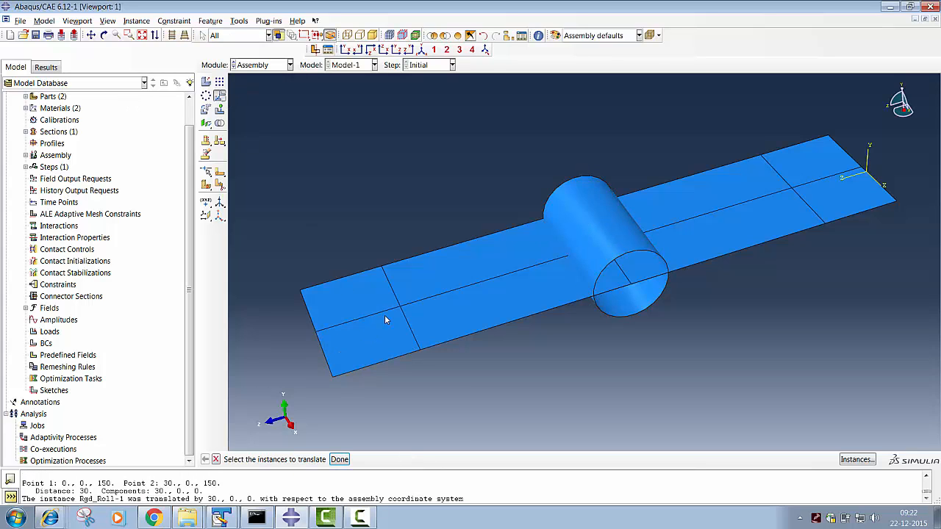
click(604, 271)
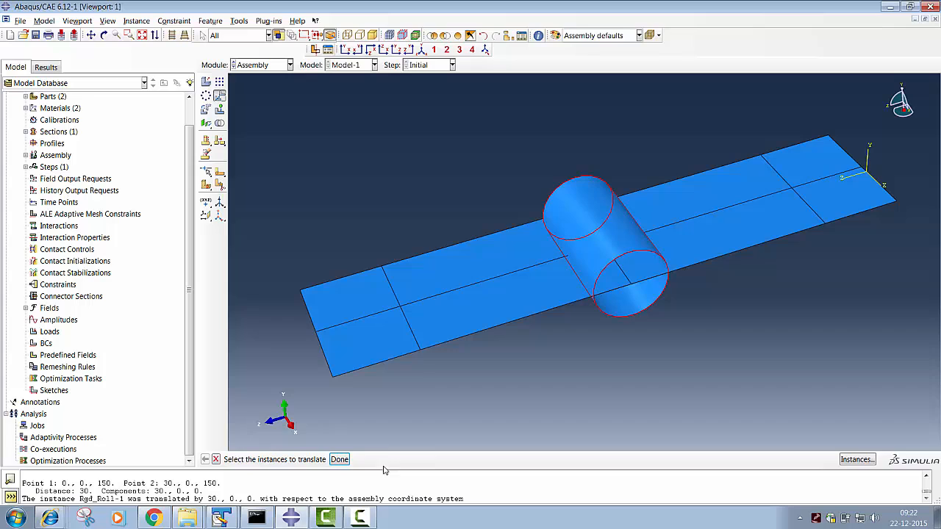
click(340, 459)
click(498, 461)
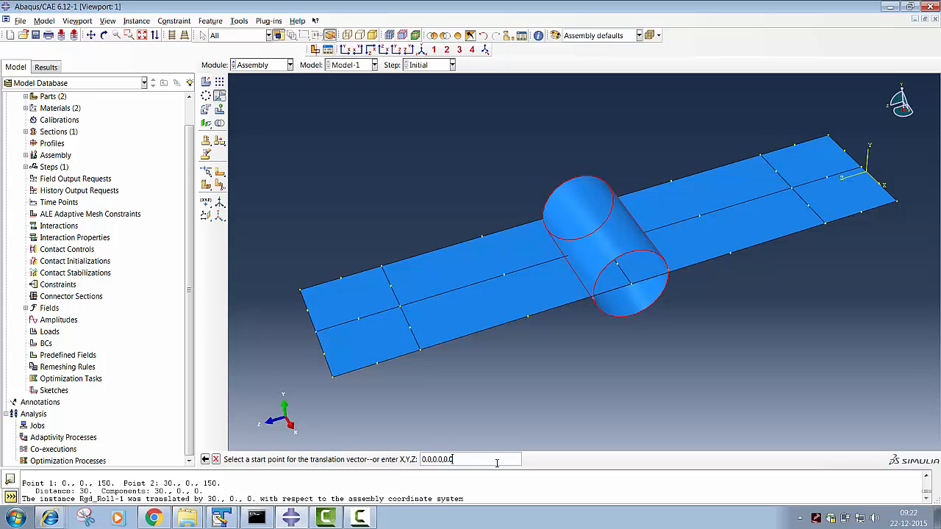
key(Return)
drag(435, 459, 445, 459)
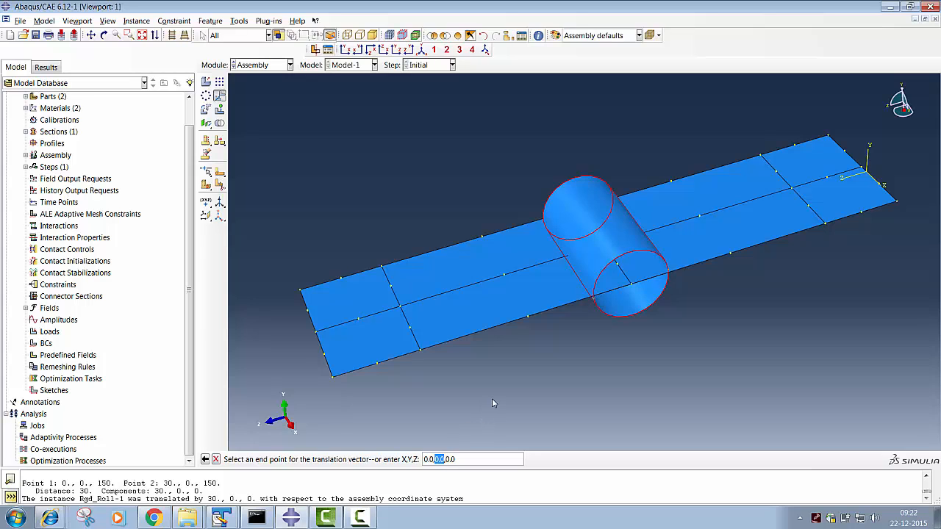
text(20)
key(Return)
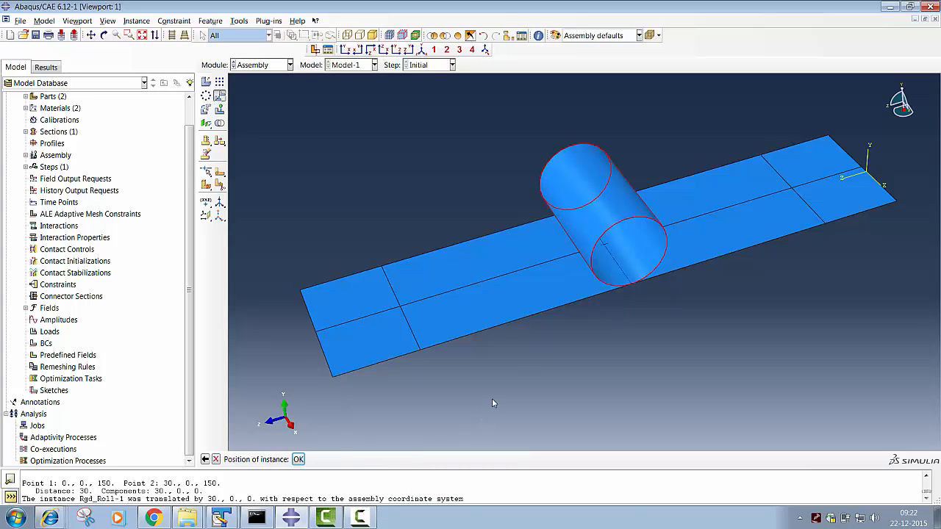
click(298, 459)
- Create a Static, General analysis step named Impl after the Initial step
click(104, 35)
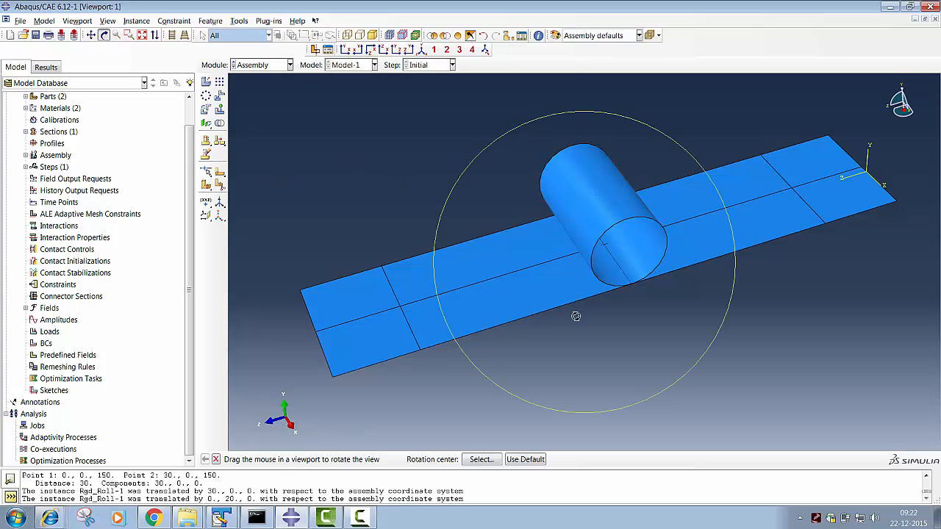
drag(575, 315, 515, 206)
click(261, 65)
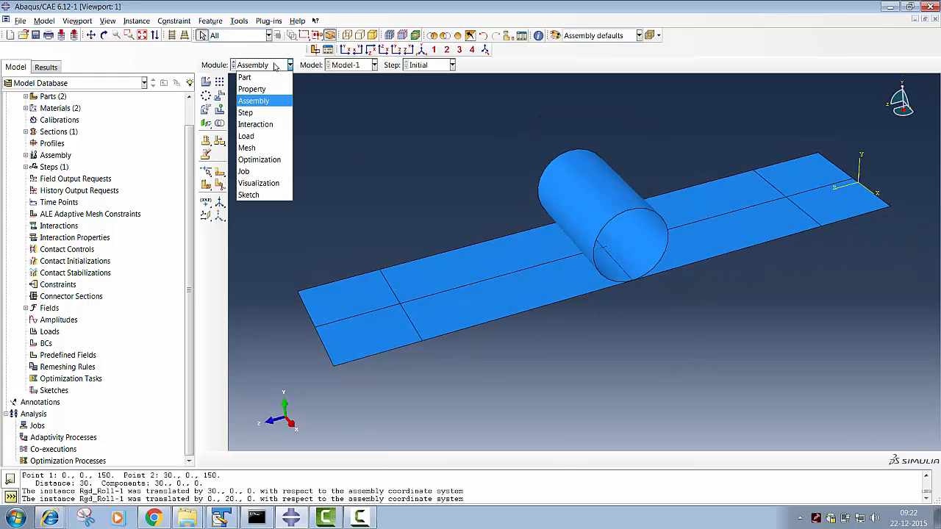
click(258, 114)
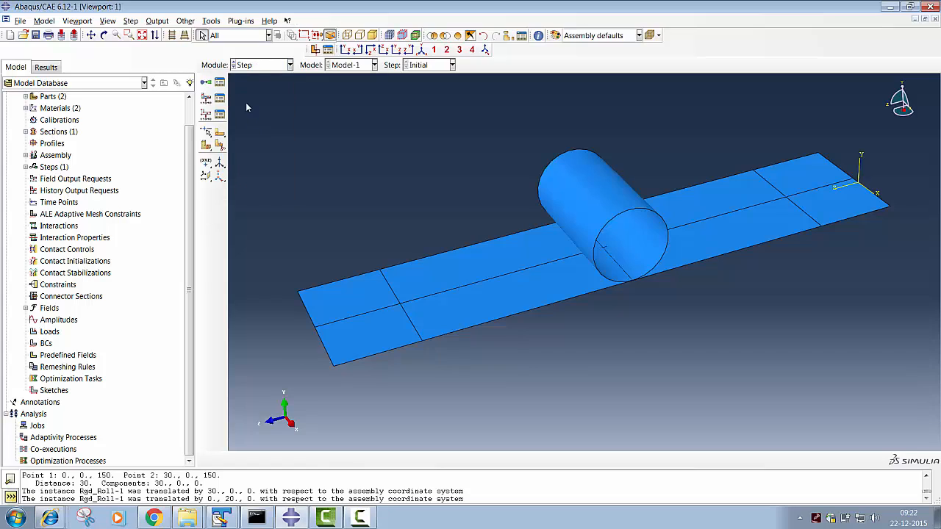
click(220, 82)
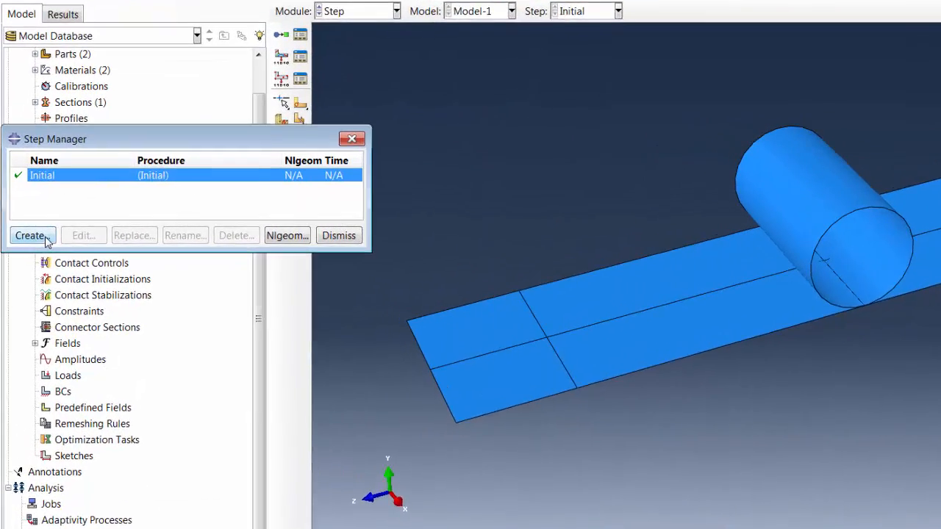
click(23, 228)
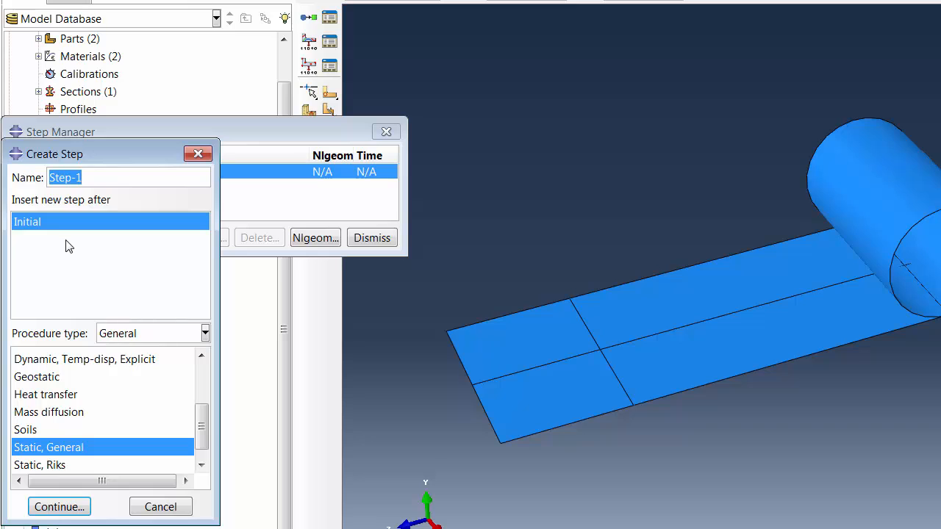
drag(84, 157, 242, 98)
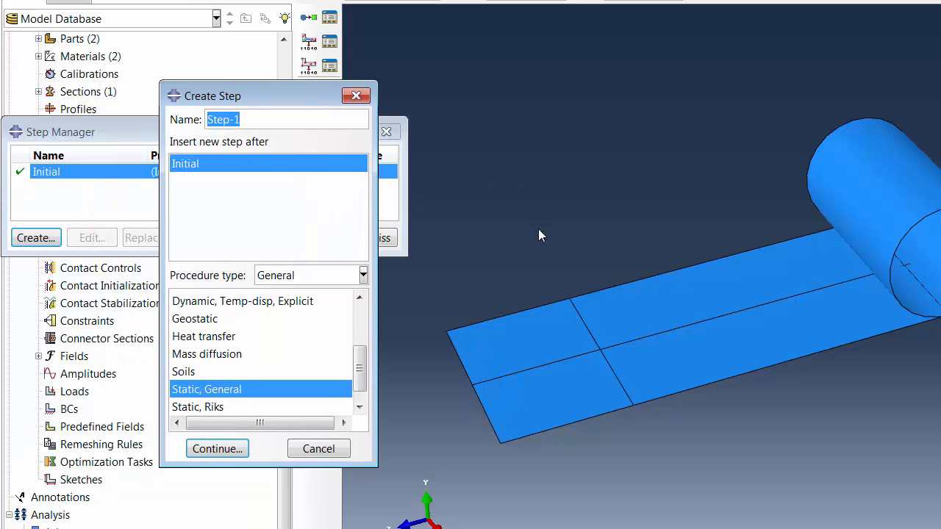
text(Impl)
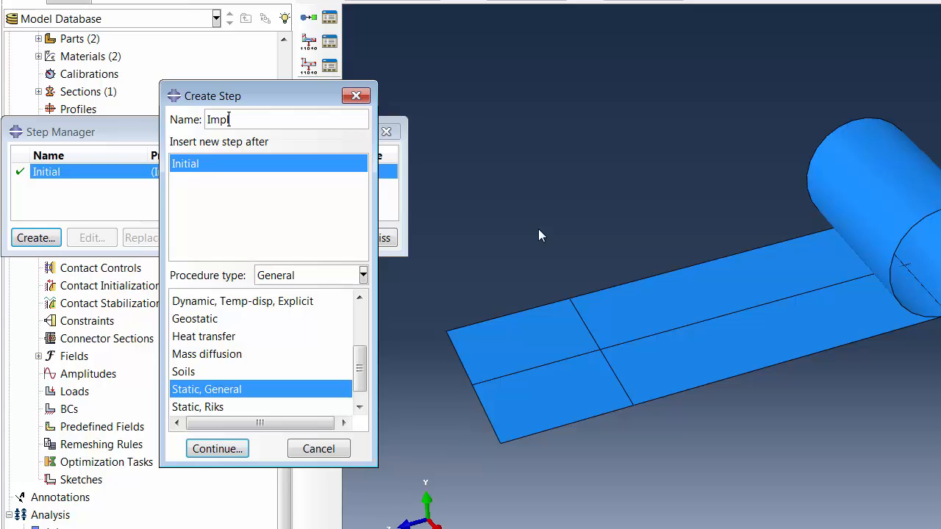
click(218, 448)
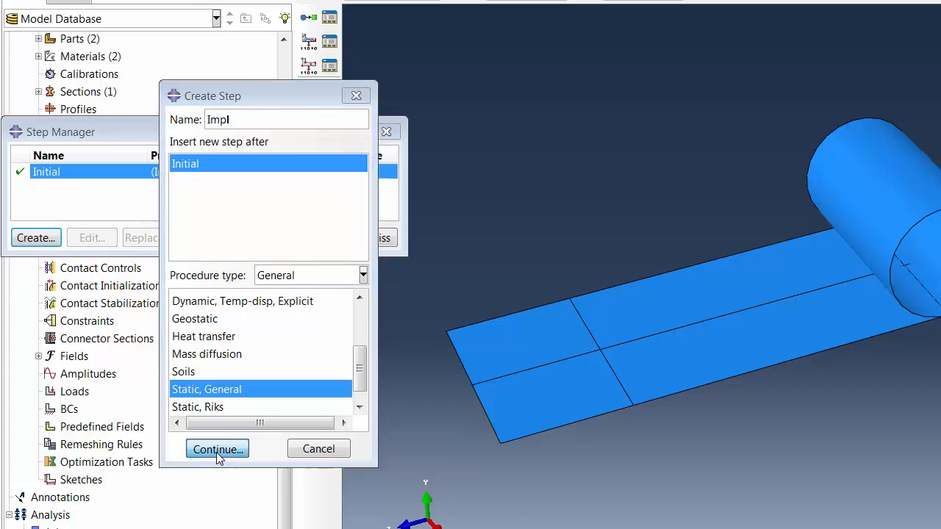
- Set the initial increment size of the Impl step to 0.0001 and finish defining the step
click(124, 243)
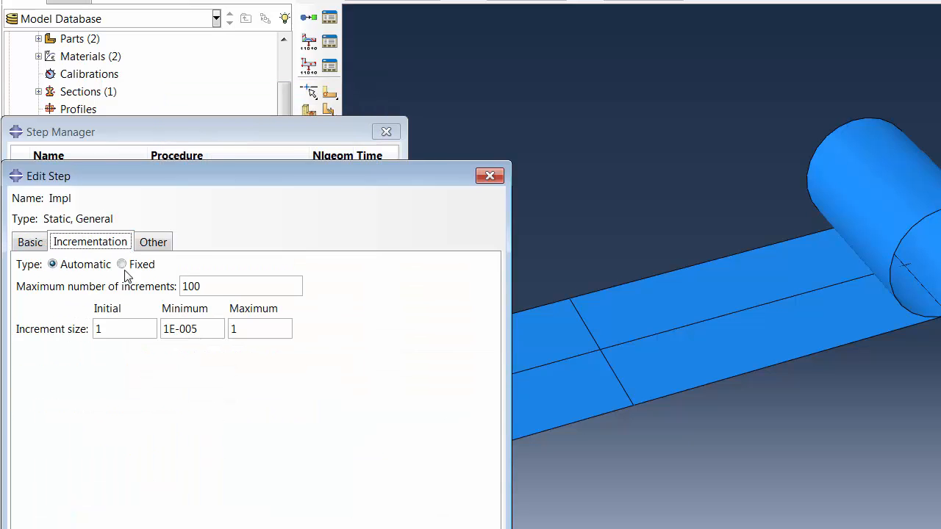
click(136, 335)
key(BackSpace)
text(0.0001)
key(Return)
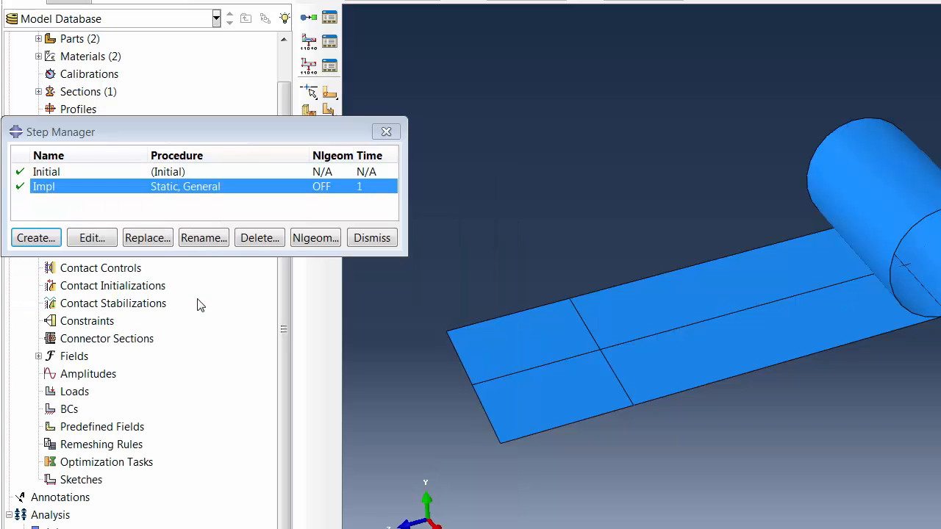
click(371, 238)
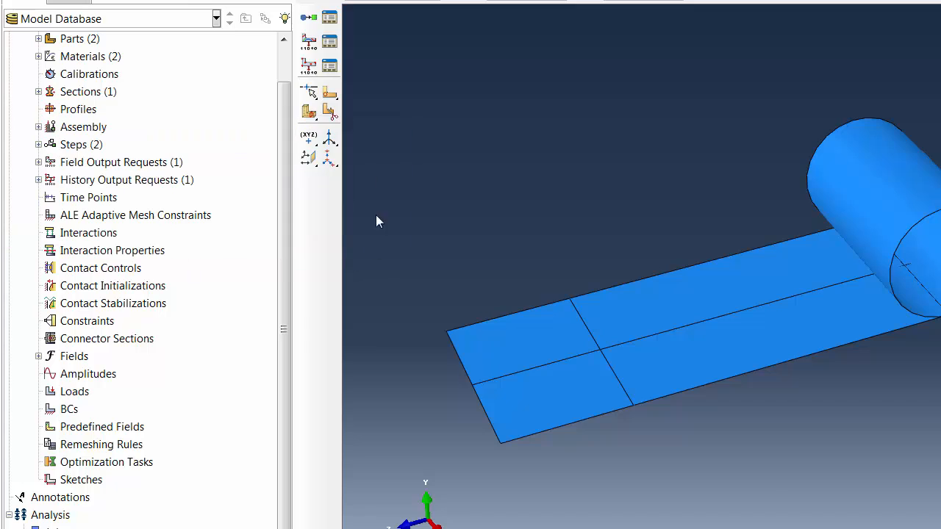
- Start a Displacement/Rotation boundary condition named Simpl in the Impl step
click(377, 3)
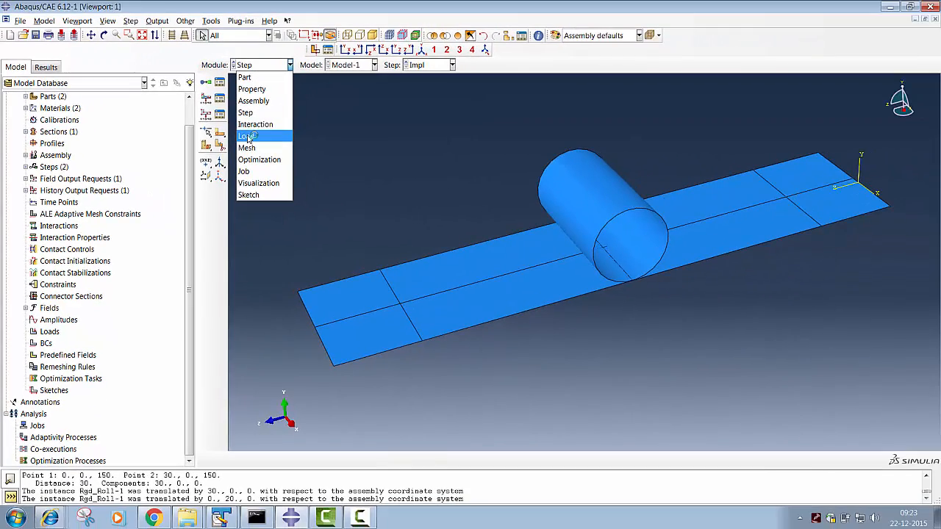
click(248, 137)
click(206, 98)
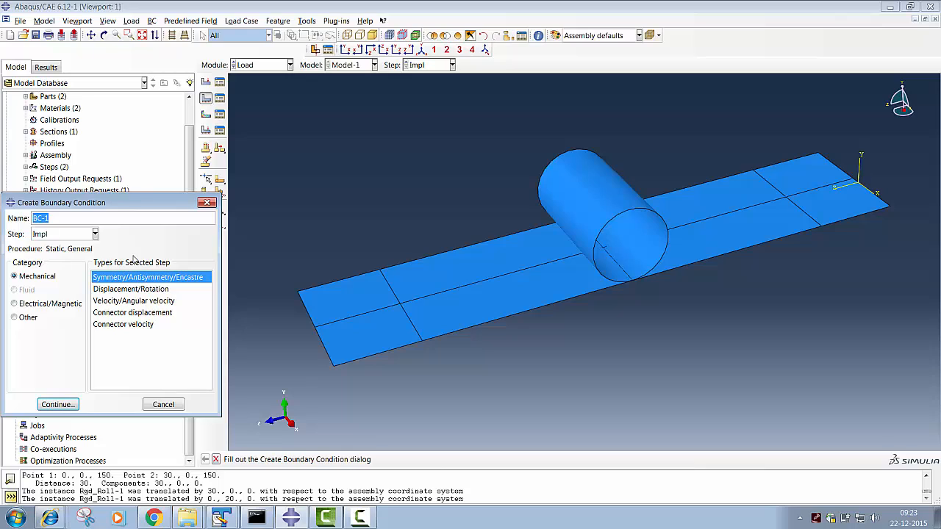
text(Simpl)
click(107, 292)
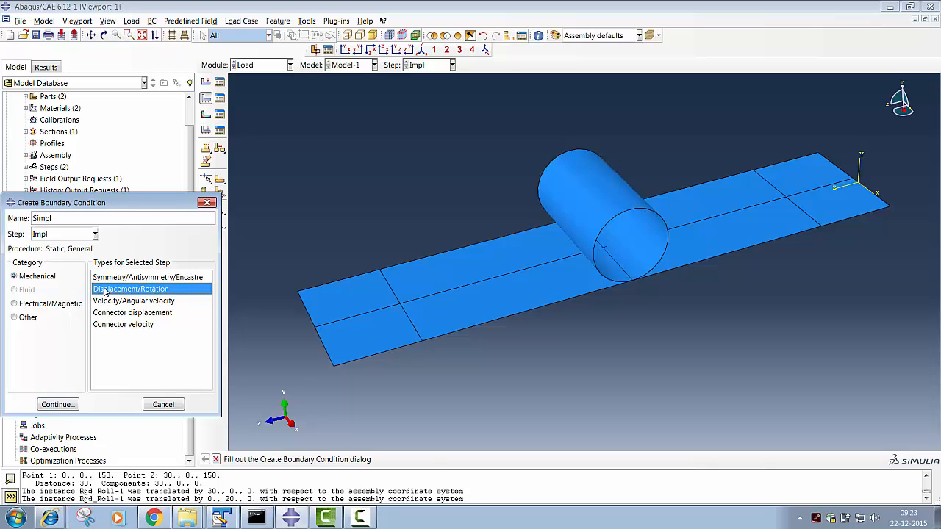
click(46, 404)
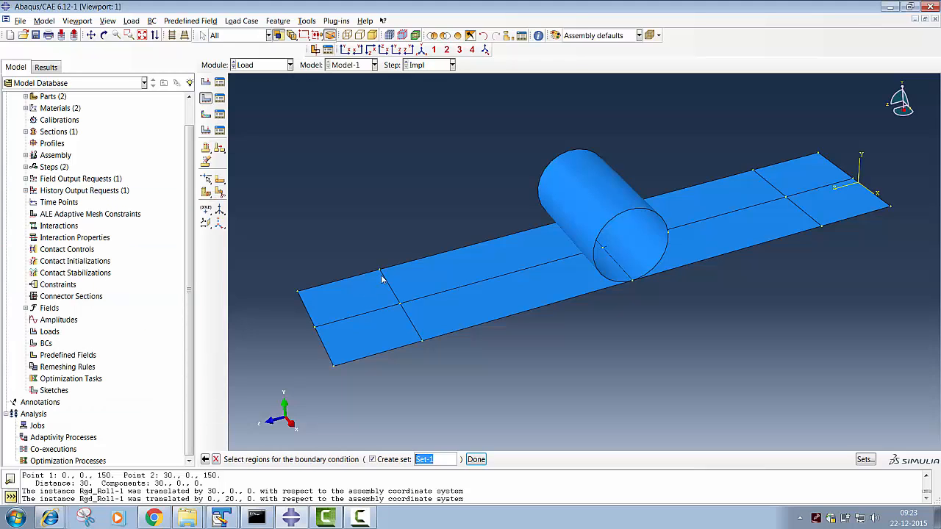
- Apply the Simpl boundary condition to the two transverse partition lines near the plate's ends, with U2 fixed at 0
click(415, 331)
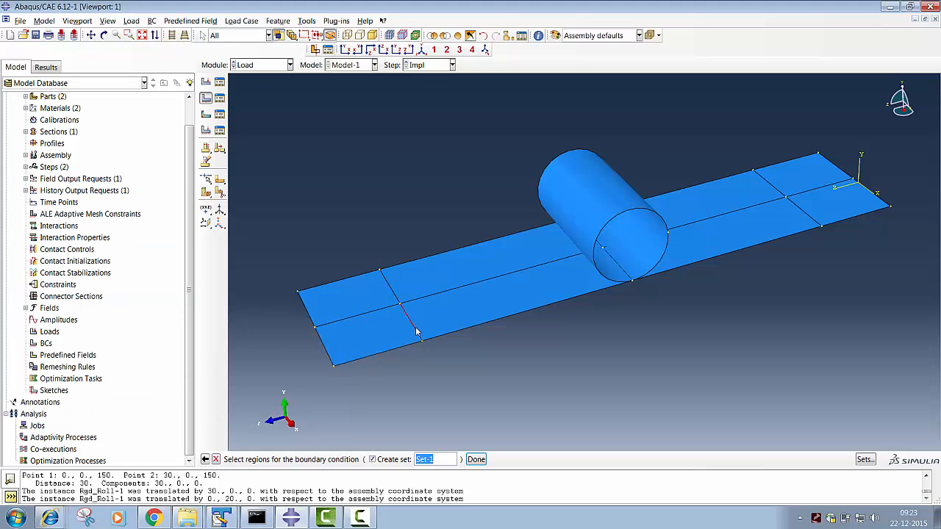
click(394, 294)
shift+click(415, 328)
shift+click(777, 193)
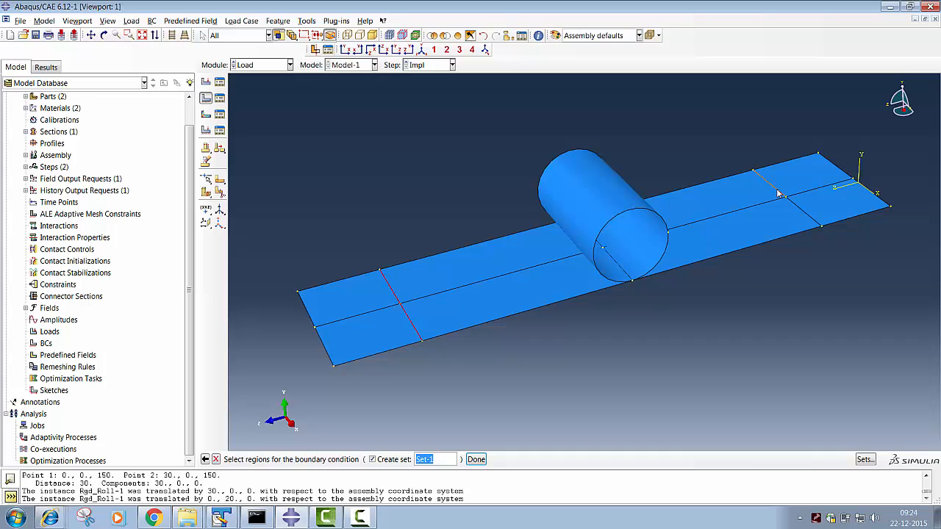
shift+click(806, 216)
click(476, 459)
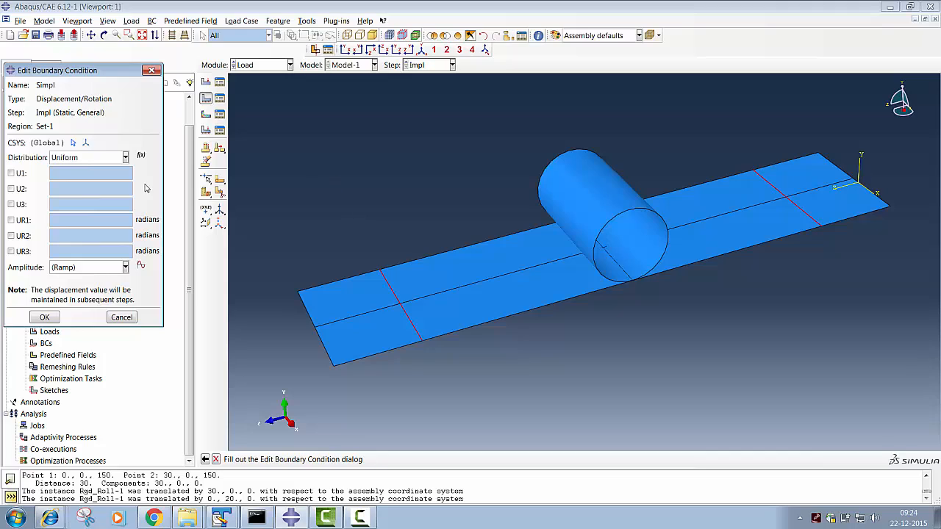
click(11, 189)
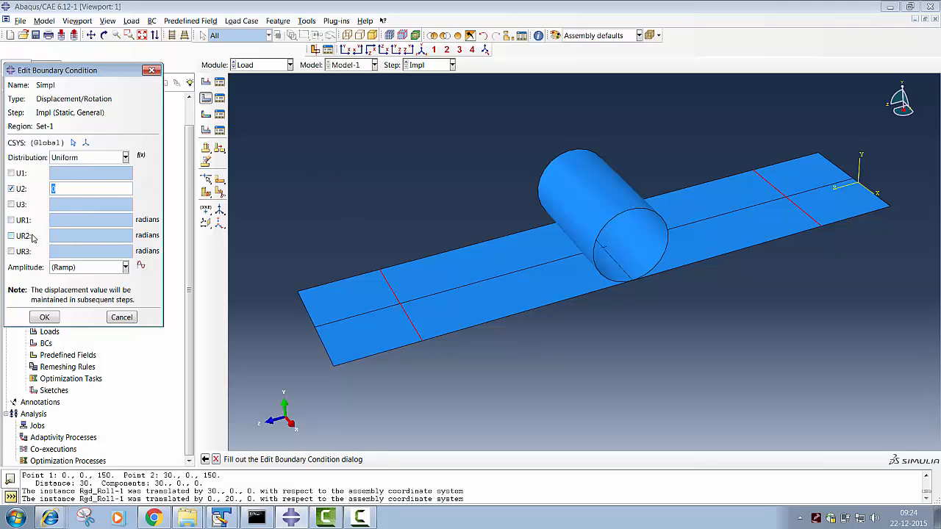
click(41, 317)
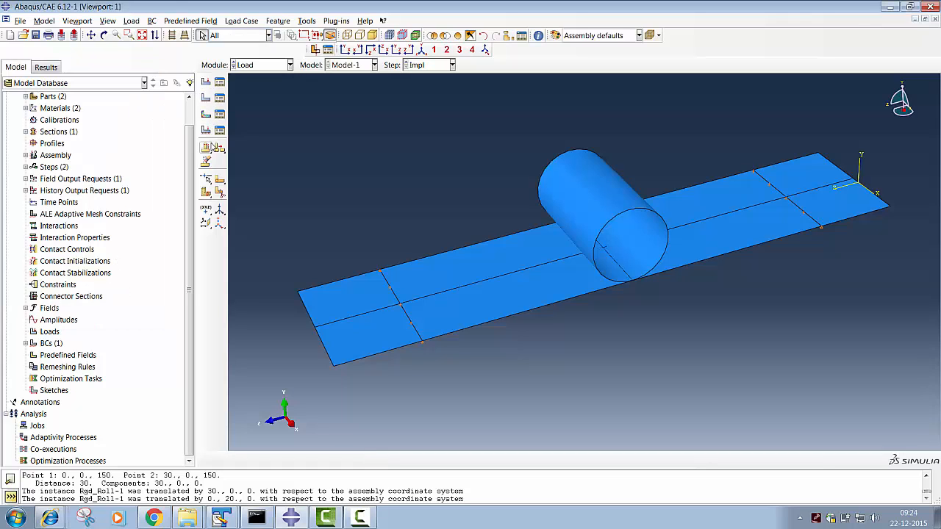
- Start a second Displacement/Rotation boundary condition in the Impl step, named Center_ptBC
click(206, 98)
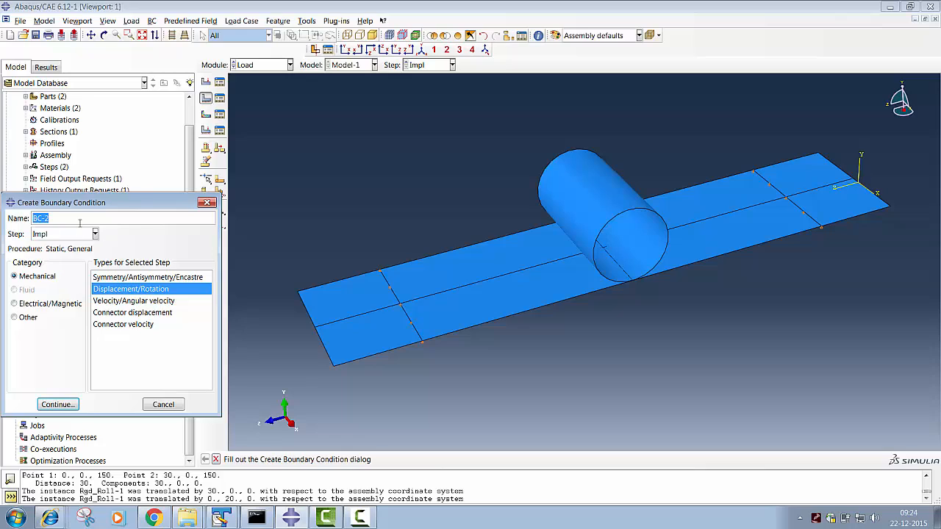
text(Center_pt)
click(61, 404)
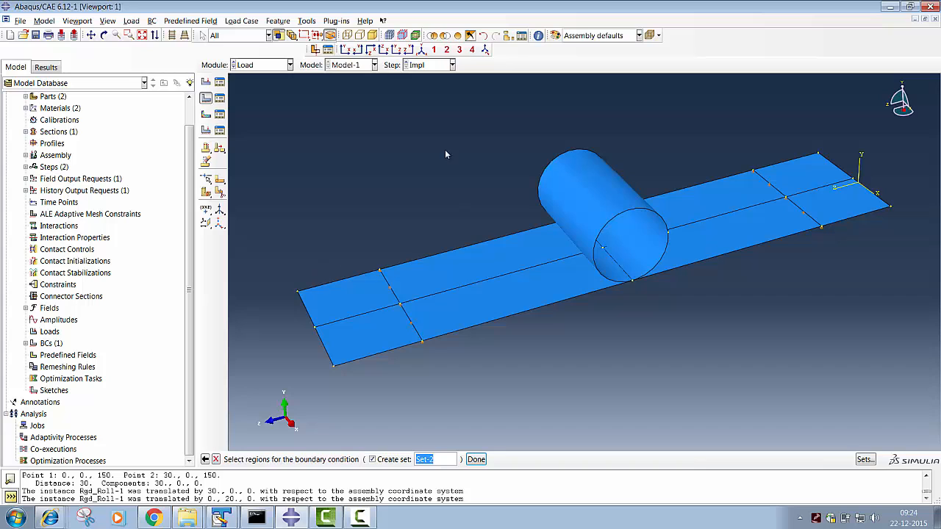
- Apply the Center_ptBC boundary condition to the plate's centre vertex, with U1 and U3 fixed at 0
click(104, 35)
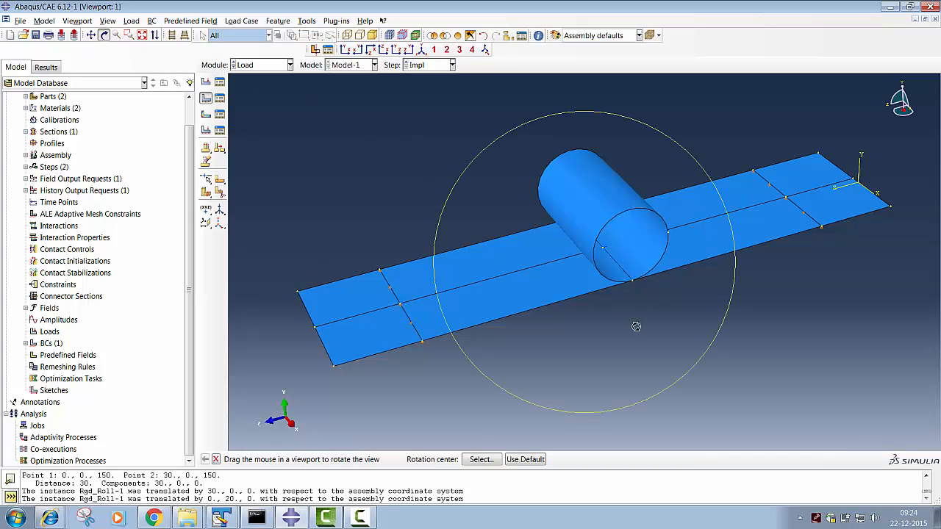
drag(603, 235, 606, 179)
key(Escape)
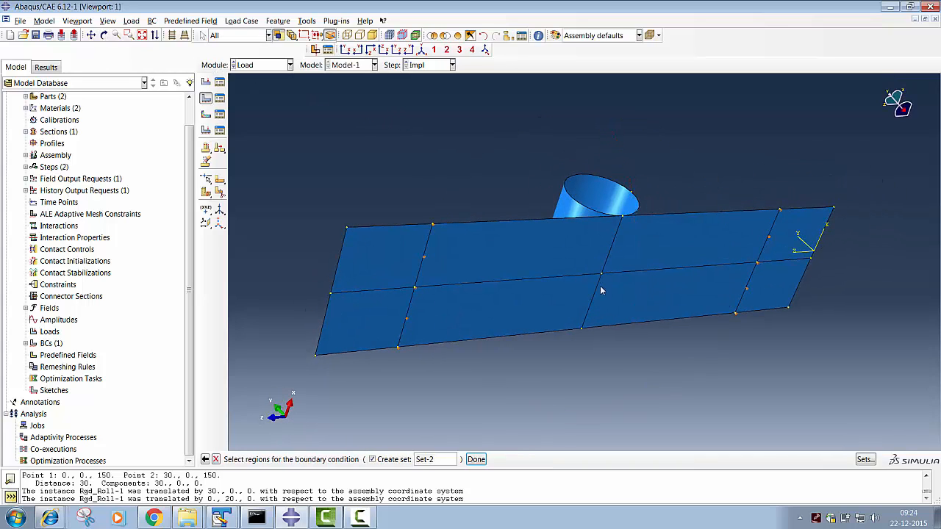
click(600, 275)
click(477, 460)
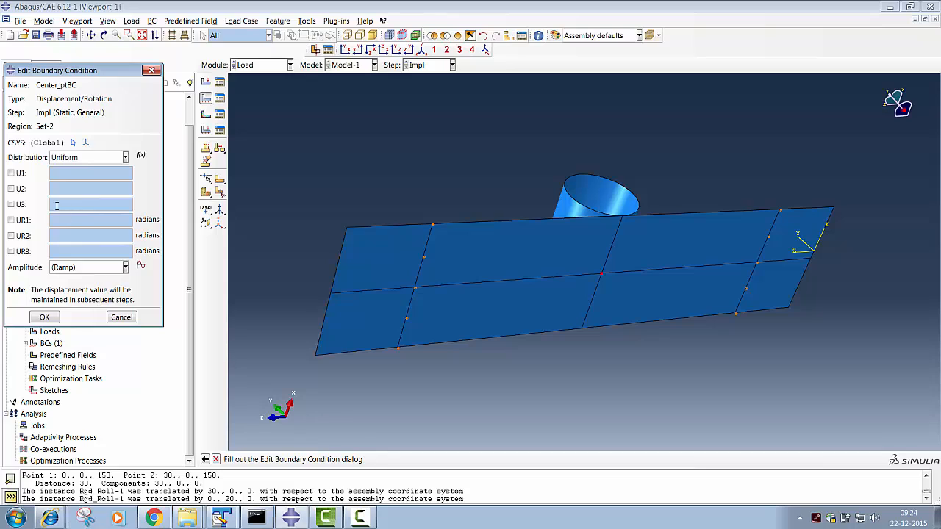
click(11, 172)
click(12, 205)
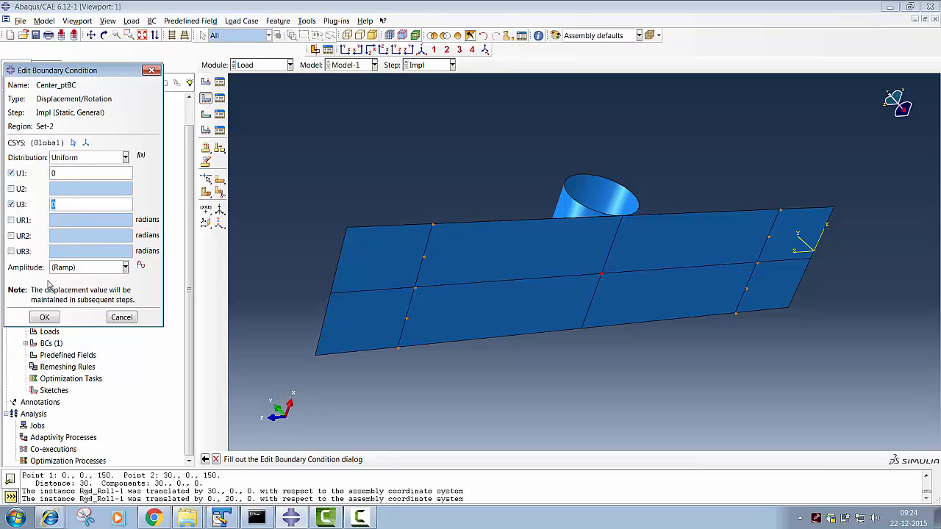
click(46, 318)
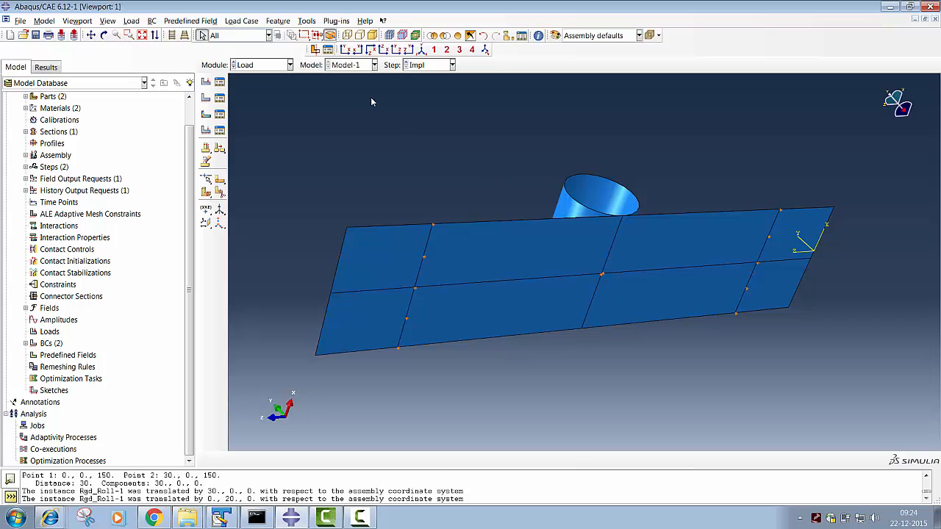
click(206, 98)
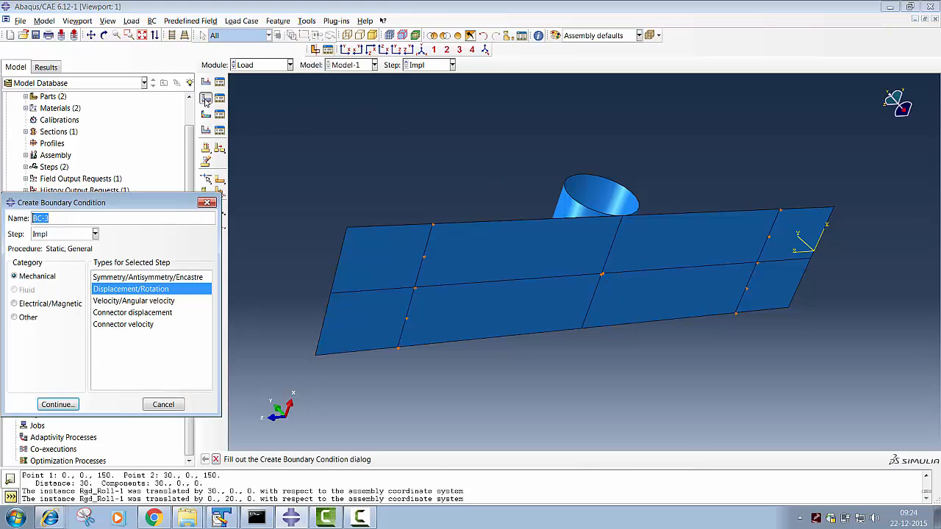
click(207, 202)
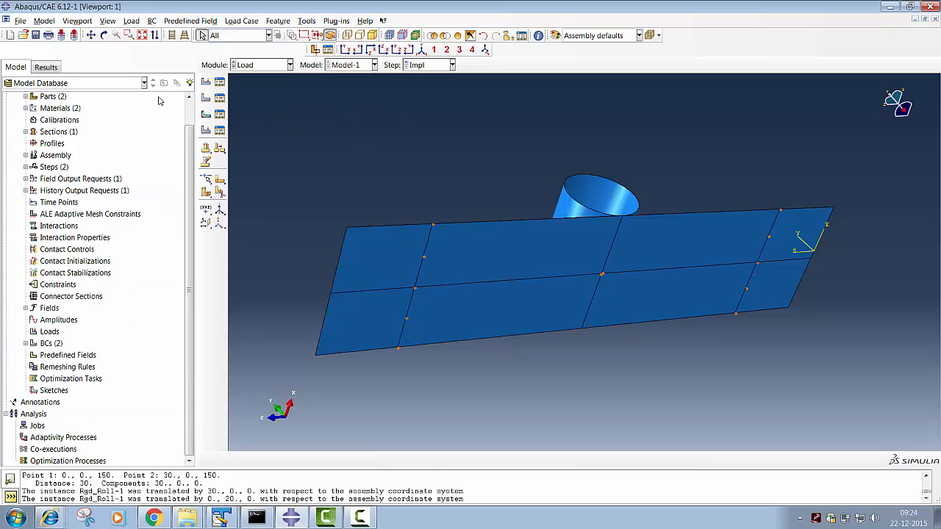
click(104, 34)
drag(551, 188, 568, 361)
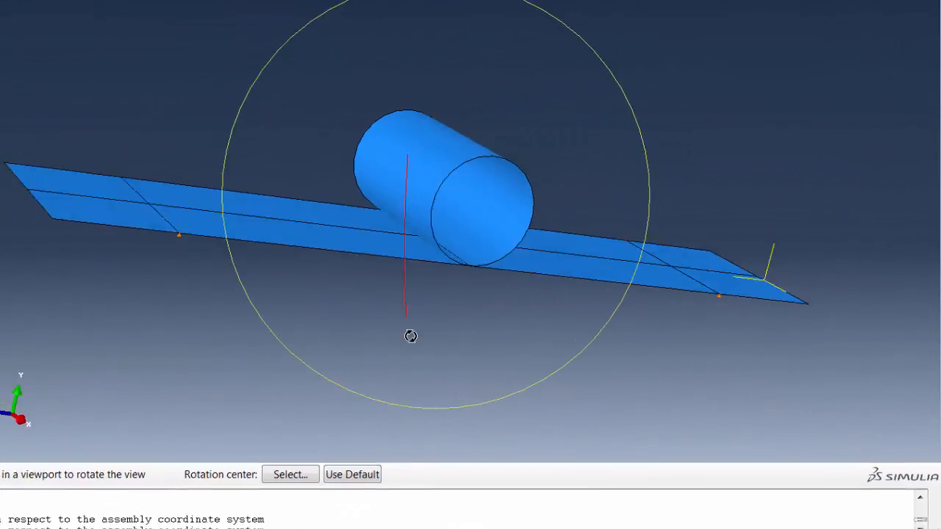
drag(410, 336, 462, 98)
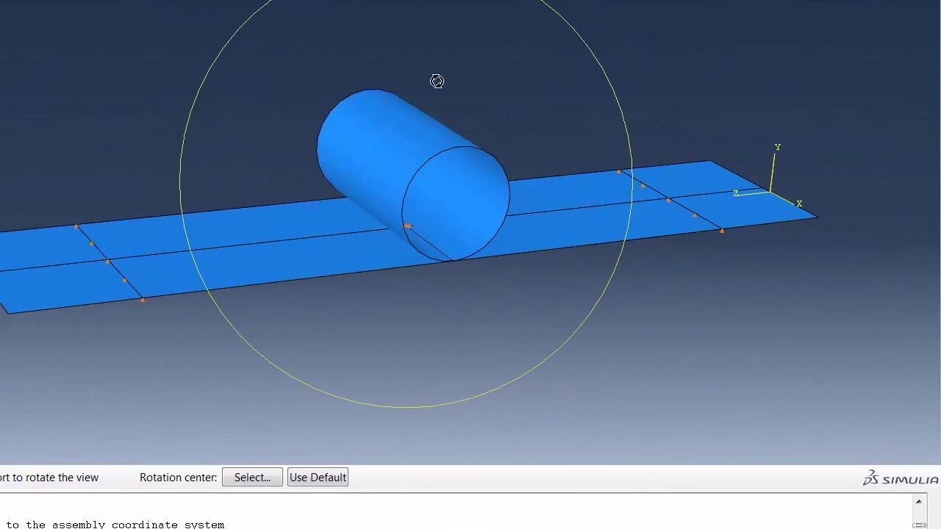
key(Escape)
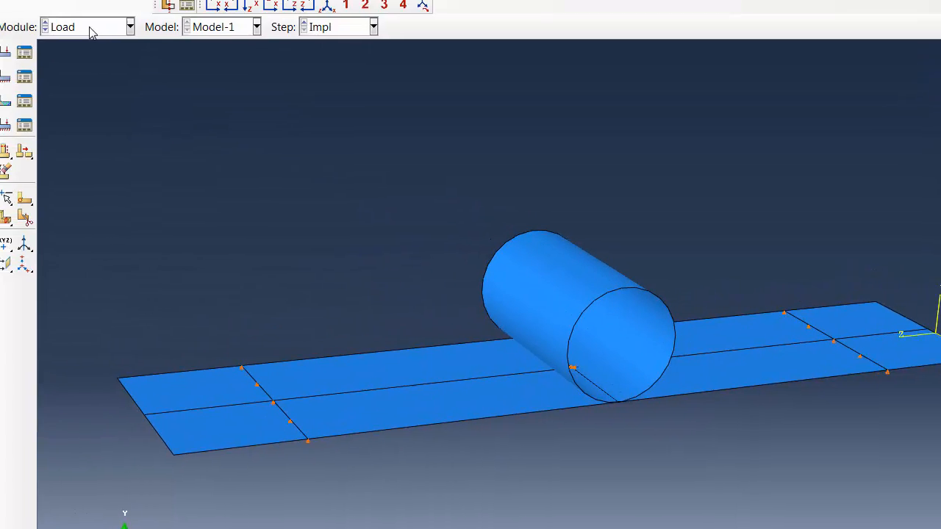
- Create a reference point on the Rgd_Roll part at the centre of its front circular end
click(91, 30)
click(163, 116)
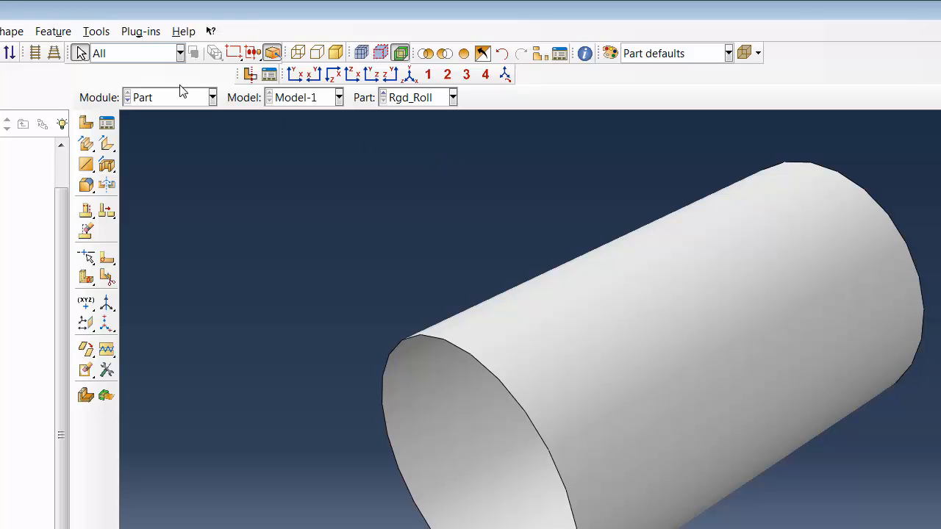
click(97, 31)
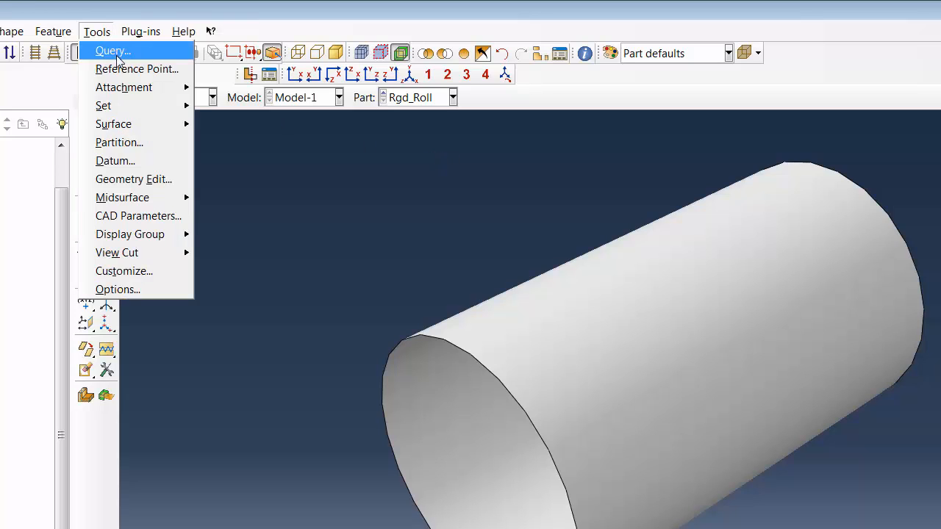
click(117, 57)
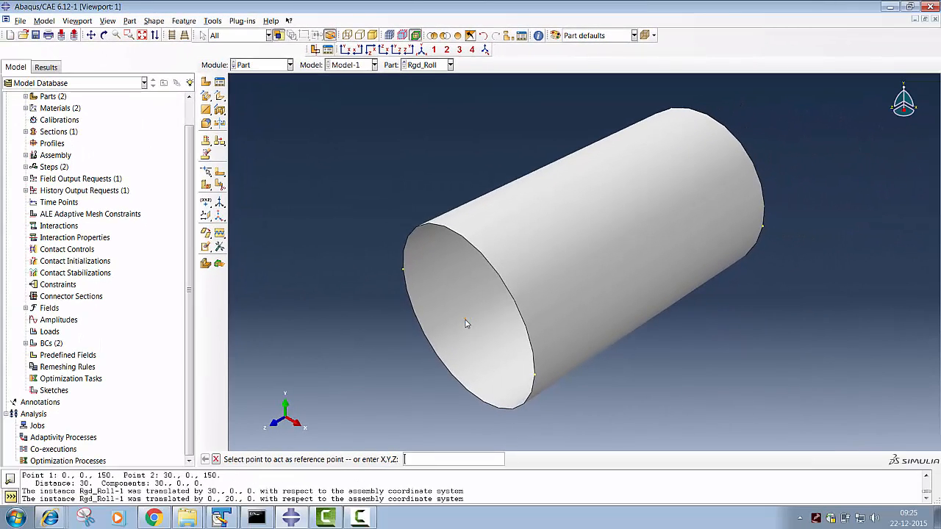
click(466, 321)
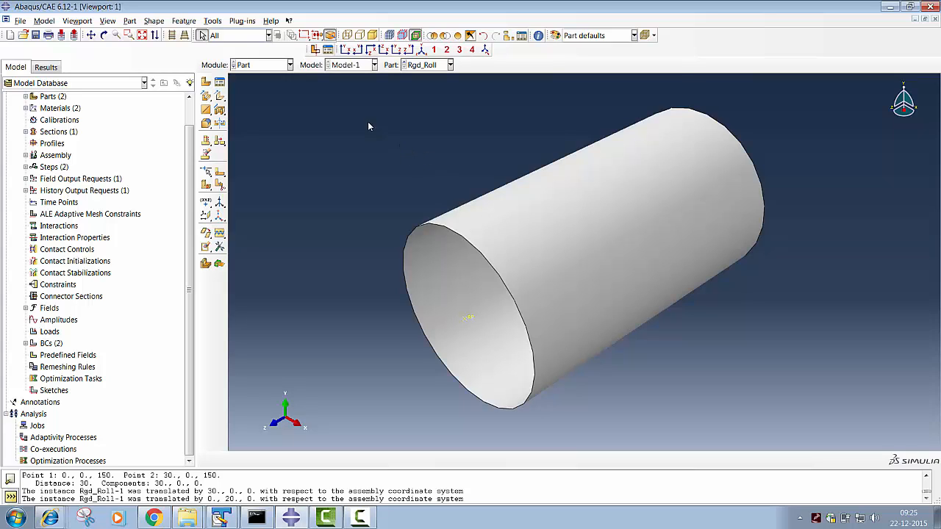
click(480, 332)
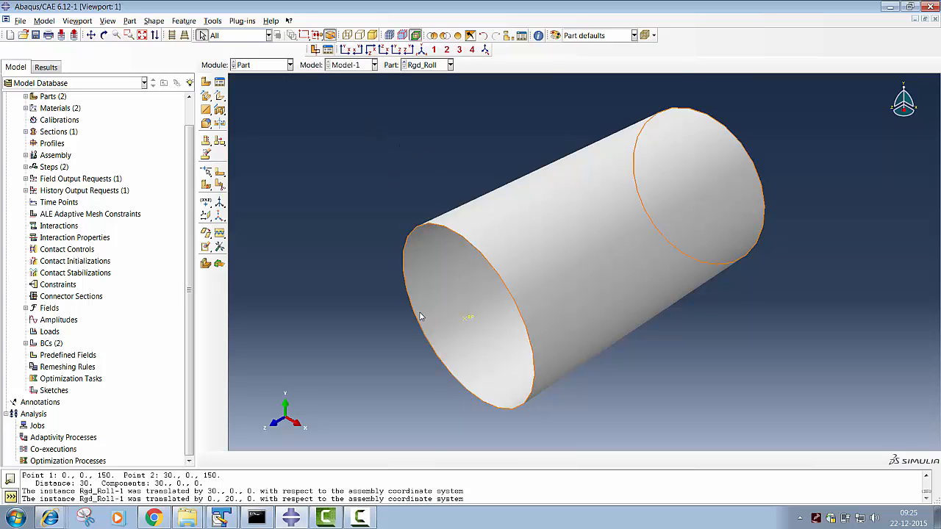
click(313, 216)
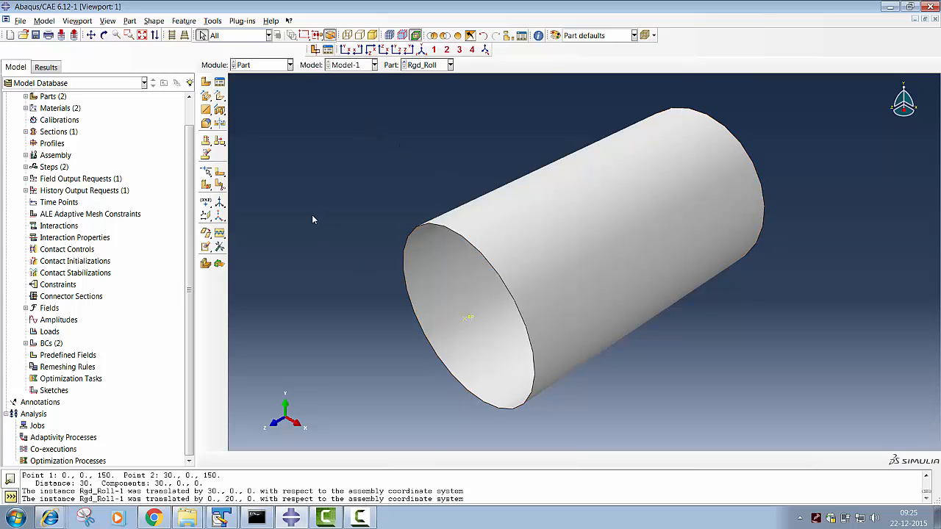
- Start a Displacement/Rotation boundary condition in the Impl step, named RP_BC_Const
click(275, 68)
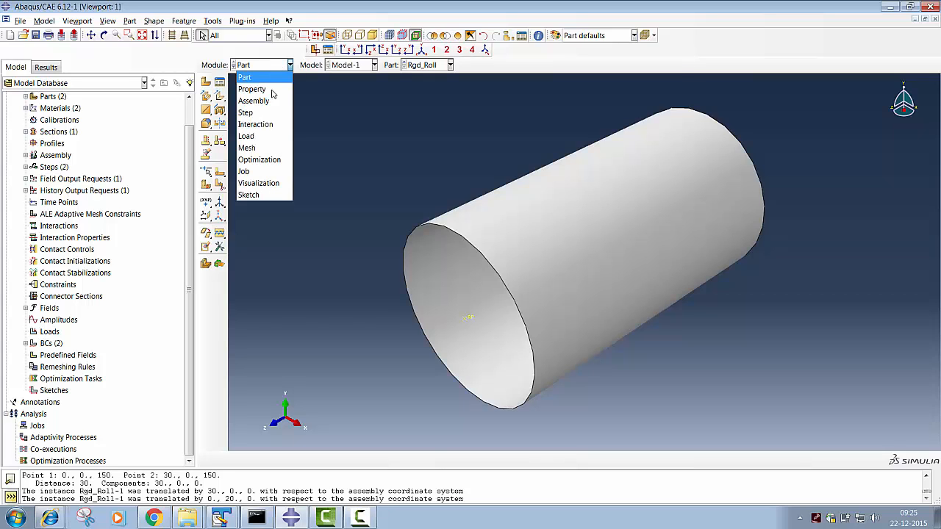
click(256, 139)
click(206, 97)
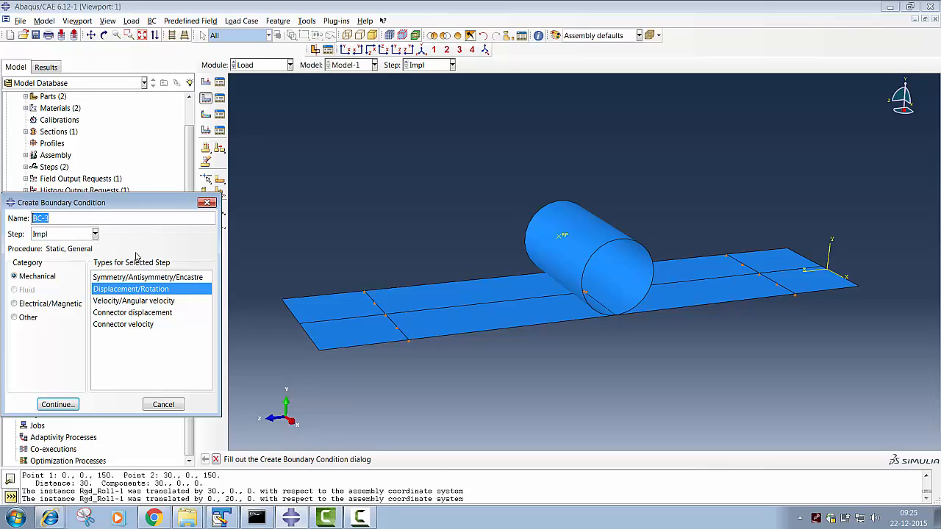
text(PR)
text(_BC)
text(_Const)
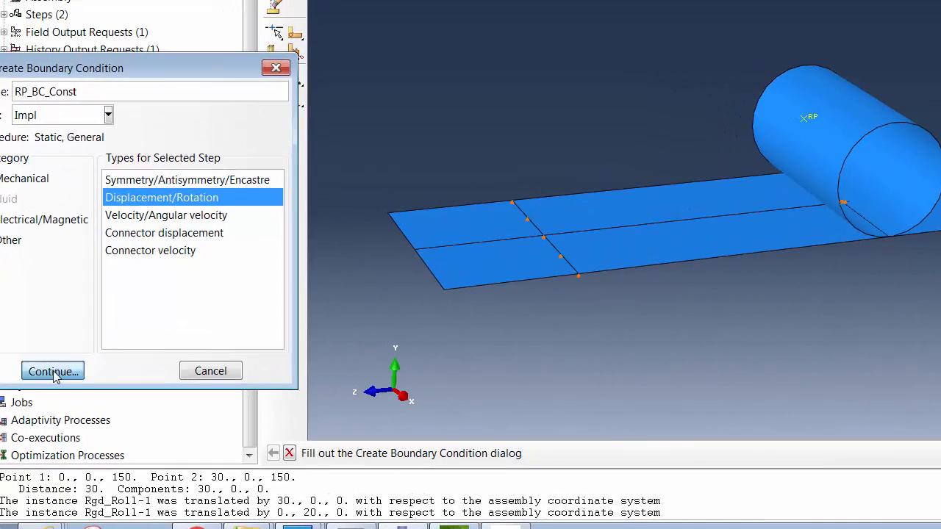
click(57, 400)
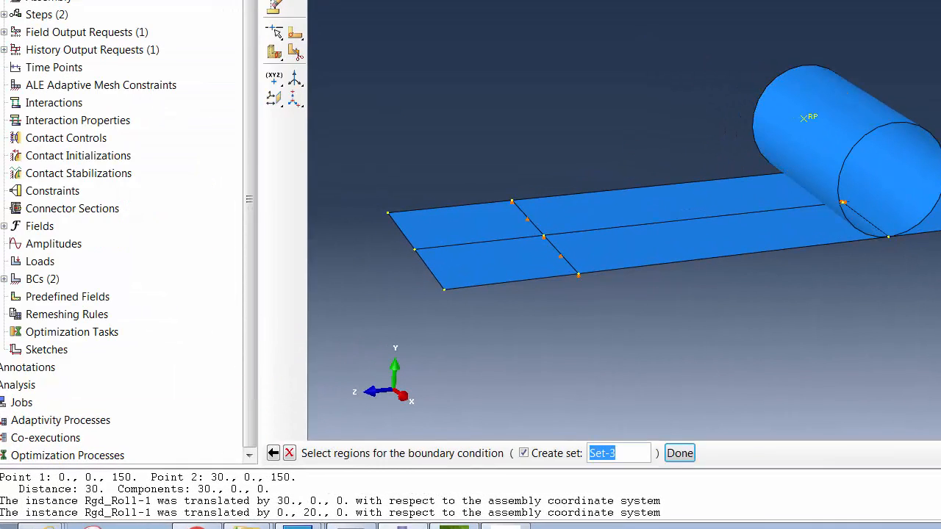
- Apply the RP_BC_Const boundary condition to the roller's reference point, with U1, U3, UR1, UR2 and UR3 fixed at 0
key(F3)
drag(572, 155, 799, 228)
key(Escape)
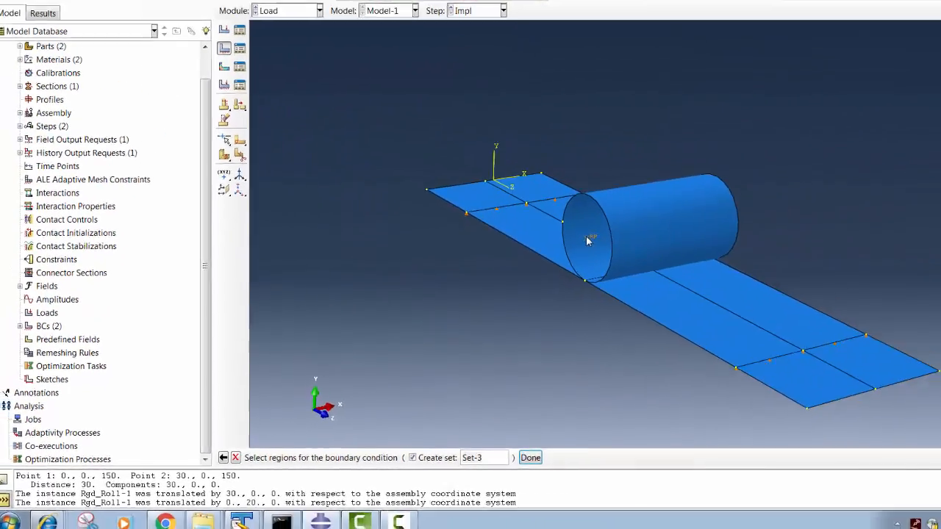
click(587, 240)
click(530, 457)
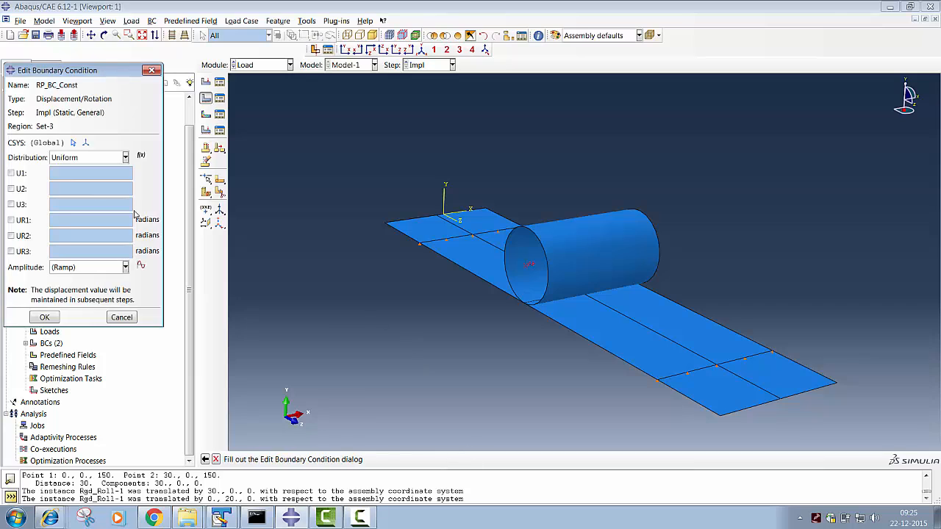
click(11, 173)
click(11, 204)
click(11, 220)
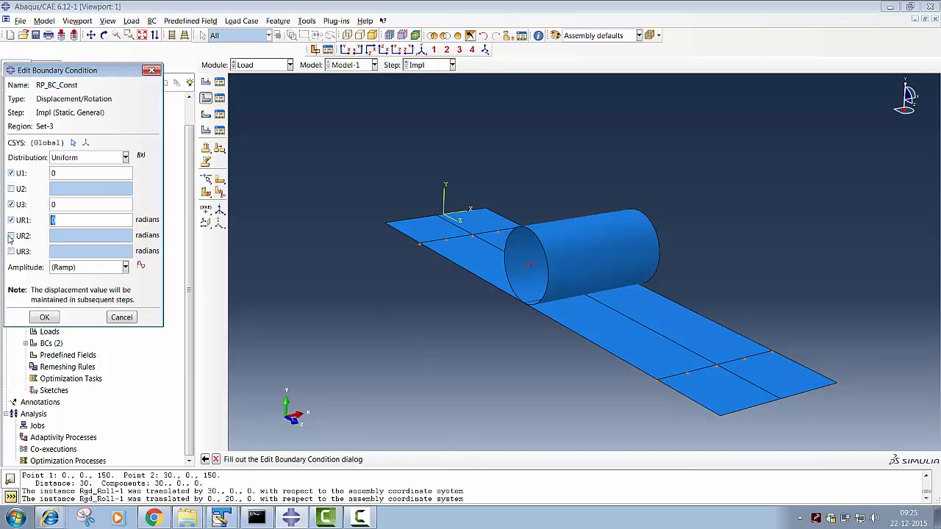
click(11, 235)
click(11, 250)
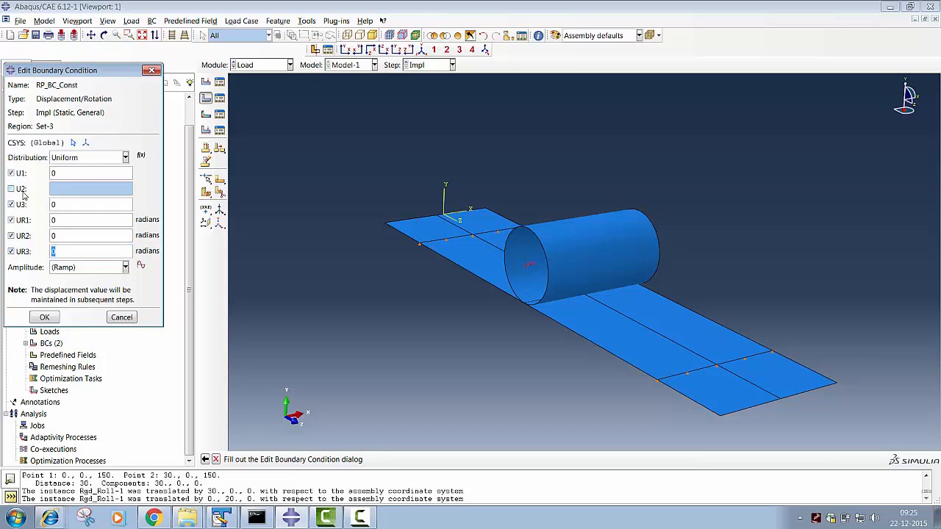
click(44, 317)
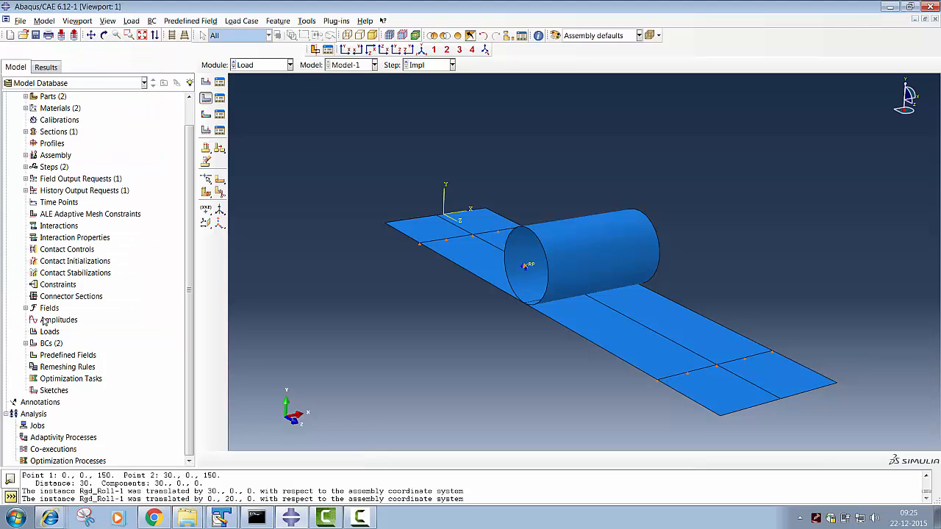
- Start another Displacement/Rotation boundary condition in the Impl step, named Disp
click(206, 97)
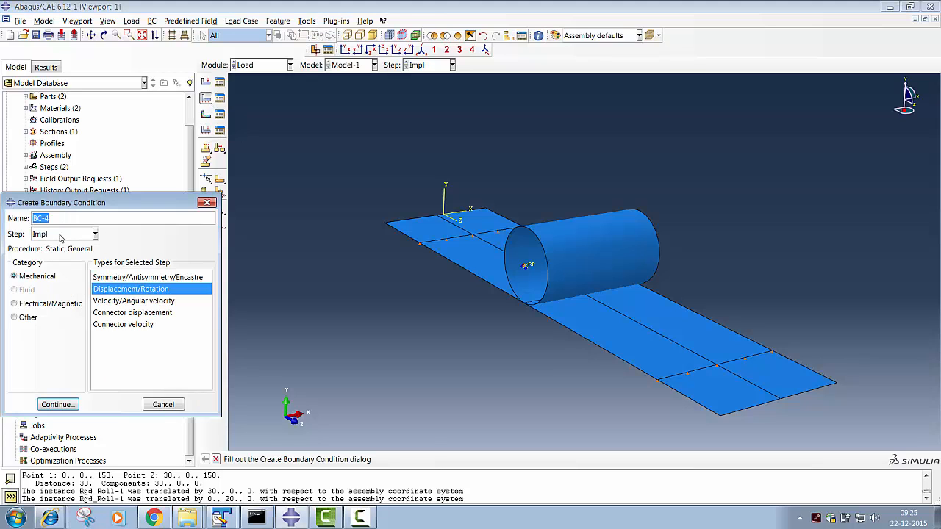
text(Disp)
click(86, 236)
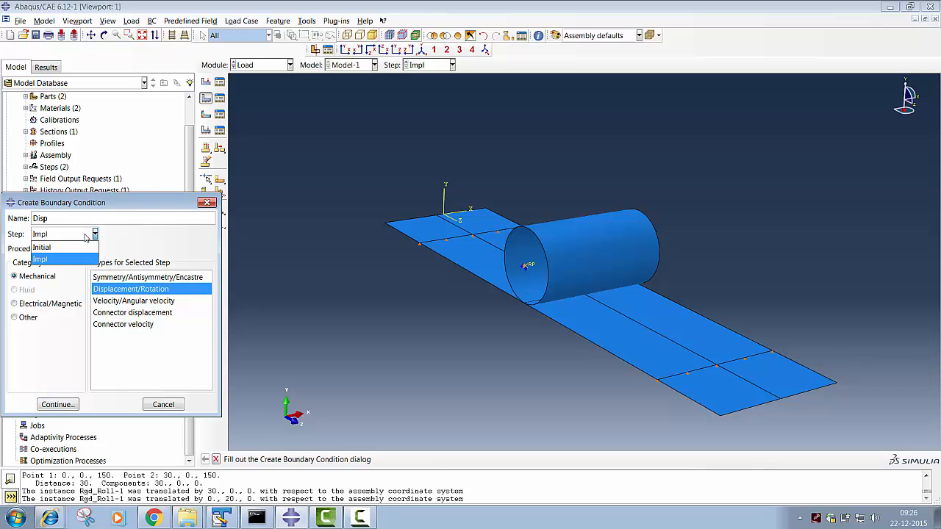
click(84, 237)
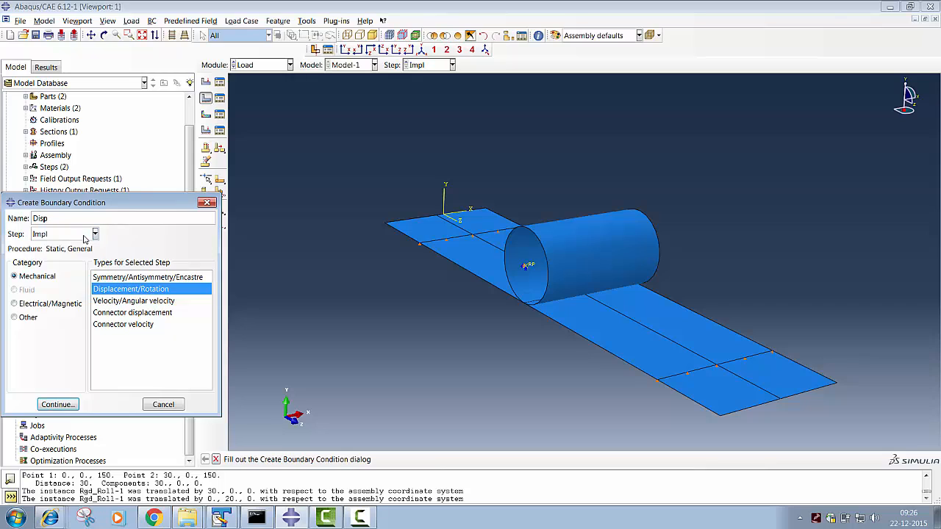
key(Return)
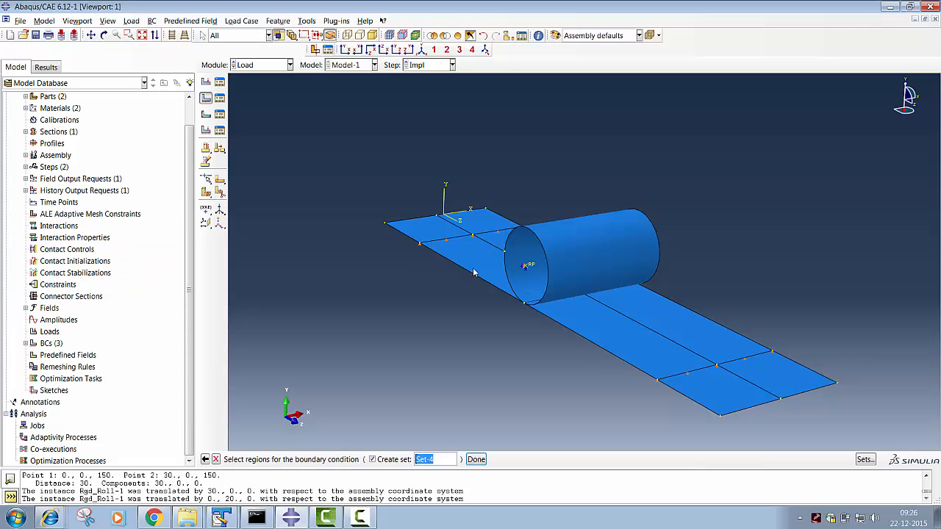
- Apply the Disp boundary condition to the roller's reference point, prescribing only the U2 displacement
click(527, 268)
click(476, 459)
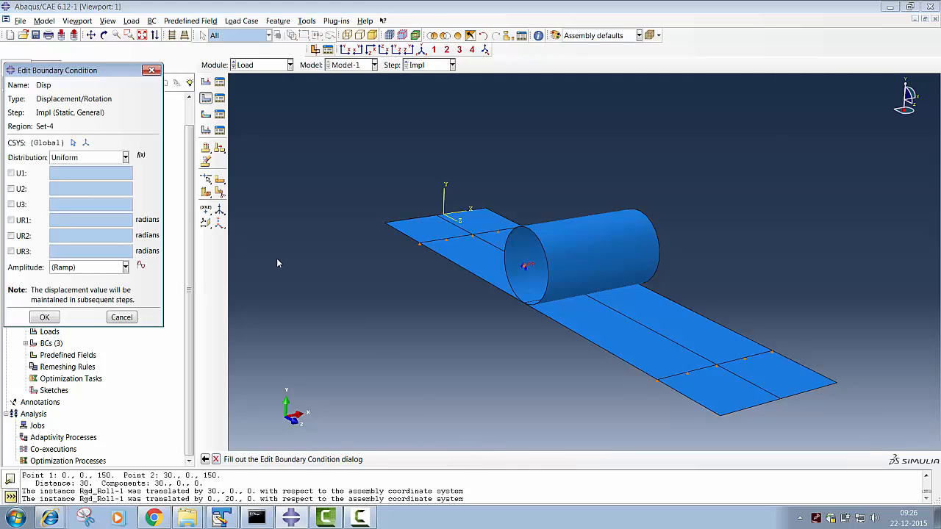
click(11, 189)
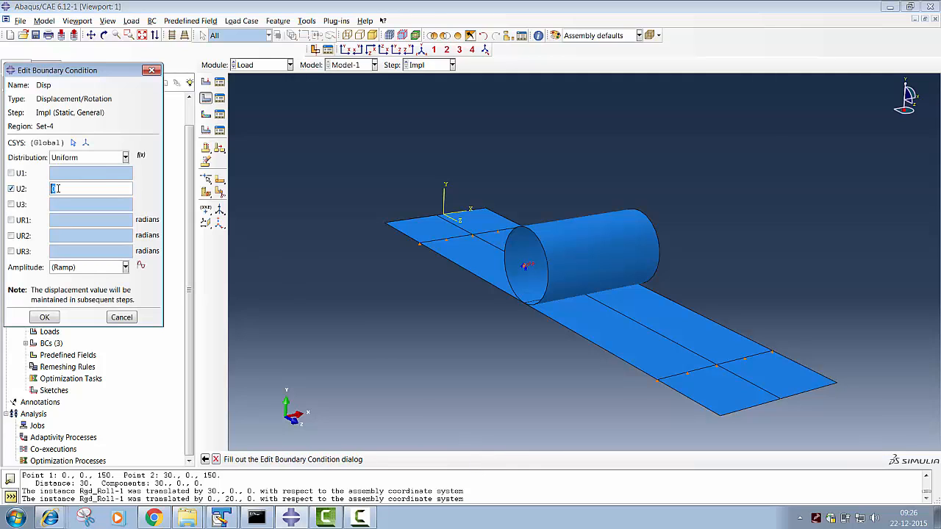
drag(45, 187, 42, 186)
click(44, 317)
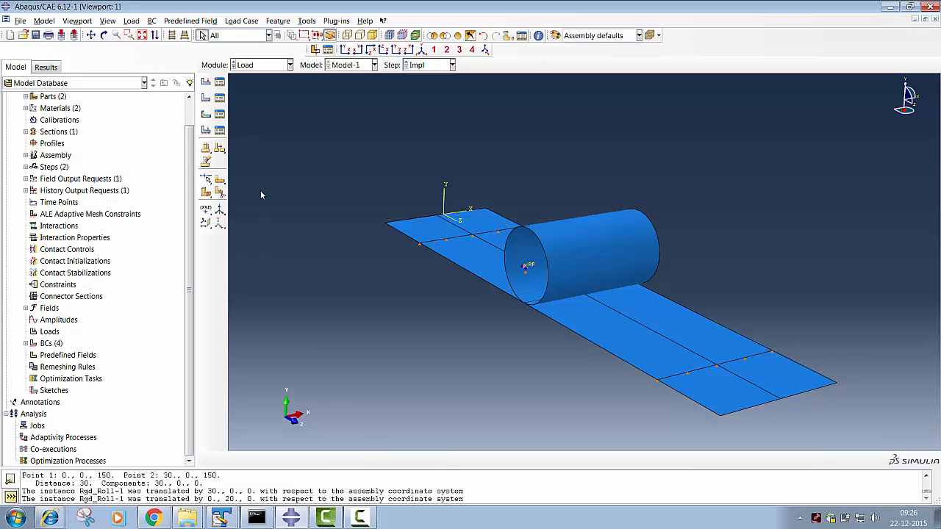
- Bring up the Plate part in the Mesh module for part-level meshing
click(104, 35)
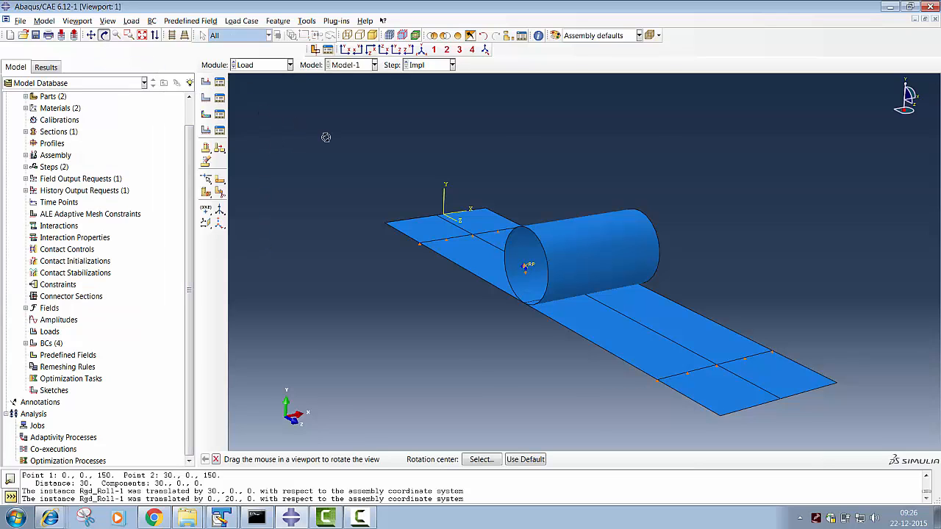
drag(767, 380, 602, 251)
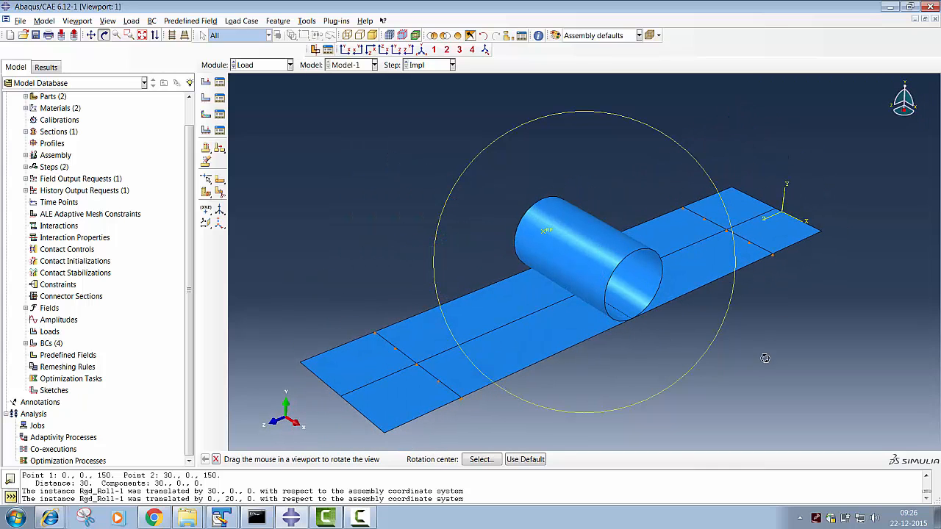
key(Escape)
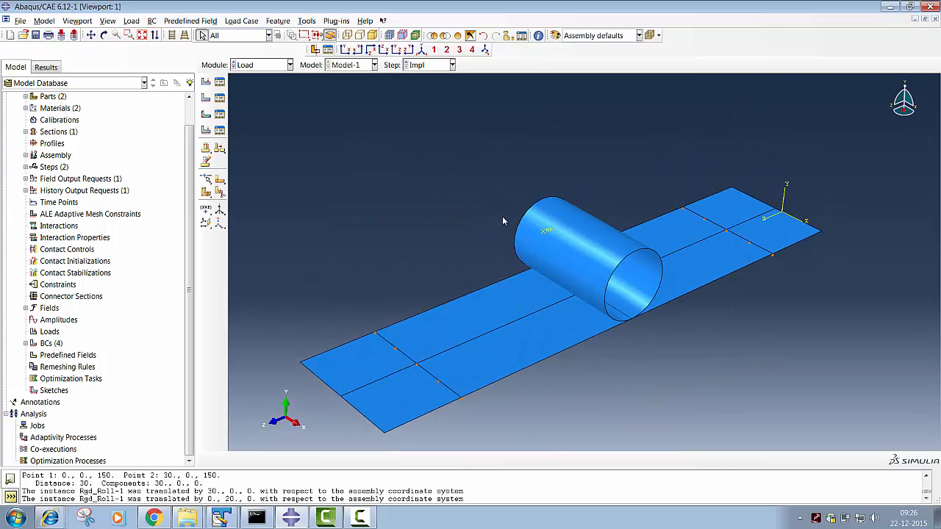
click(268, 66)
click(261, 151)
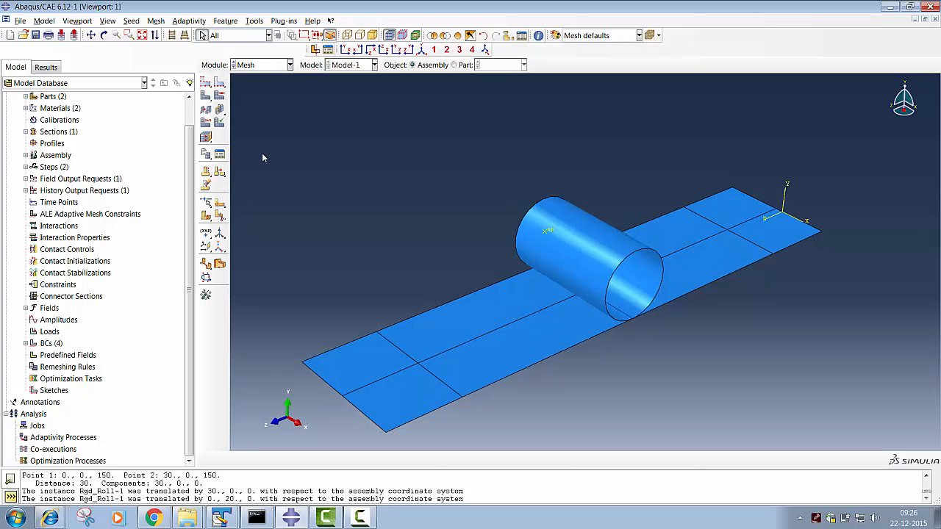
click(456, 65)
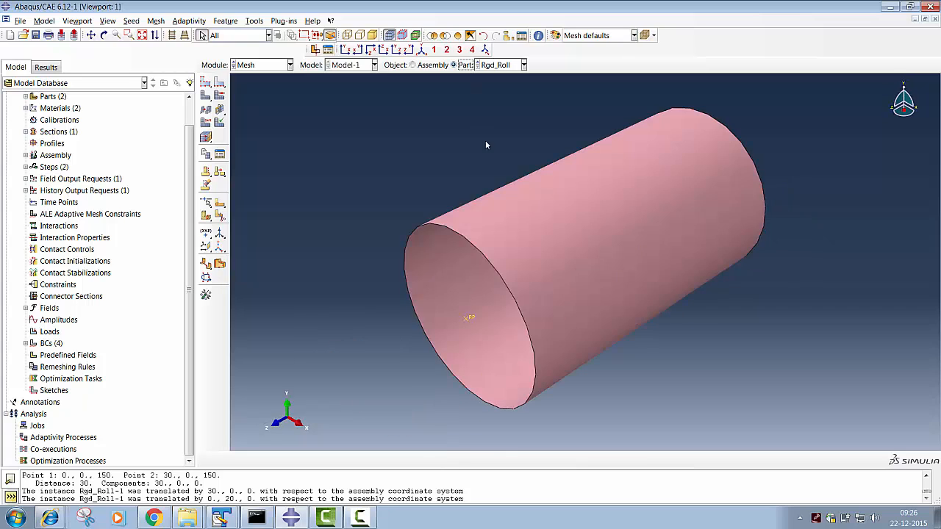
click(491, 64)
click(500, 86)
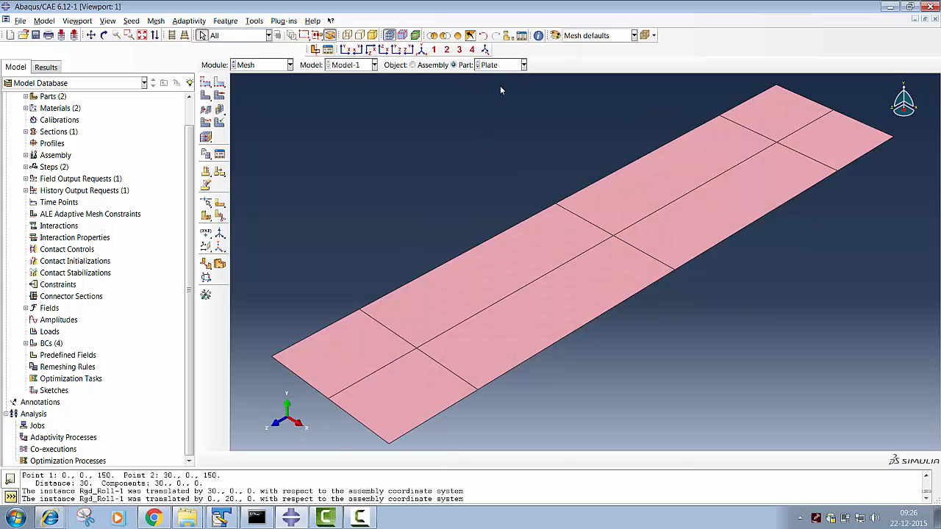
- Seed the Plate part with an approximate global size of 4 and mesh it
click(206, 83)
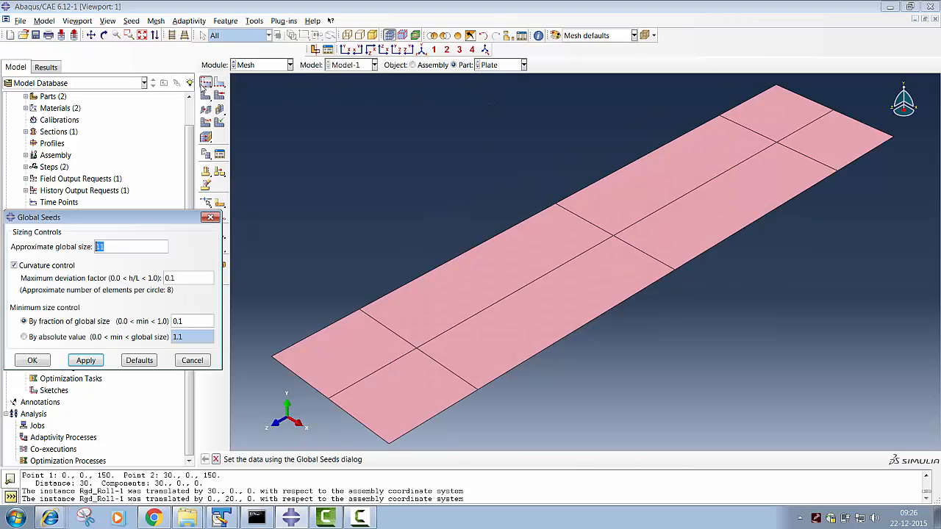
text(4)
click(29, 360)
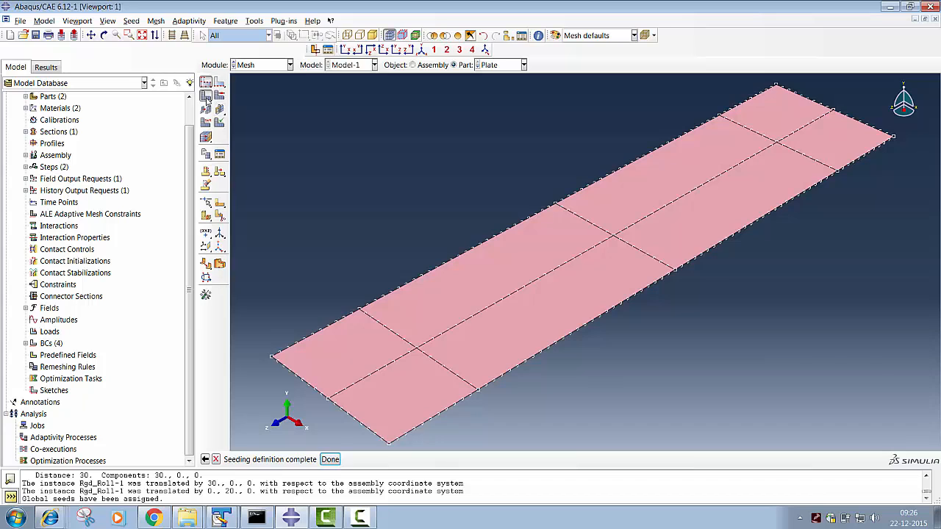
click(206, 82)
click(303, 459)
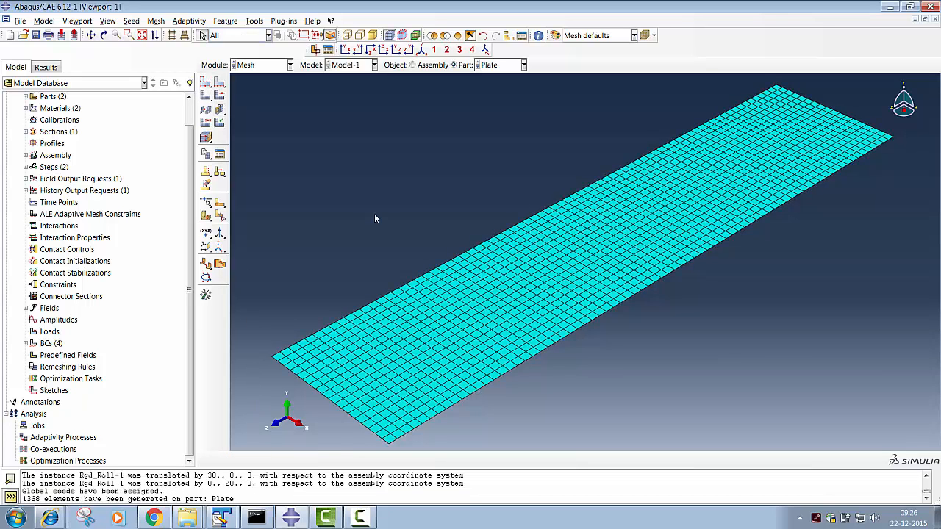
- Seed the Rgd_Roll part with an approximate global size of 2.5 and mesh it
click(496, 65)
click(499, 92)
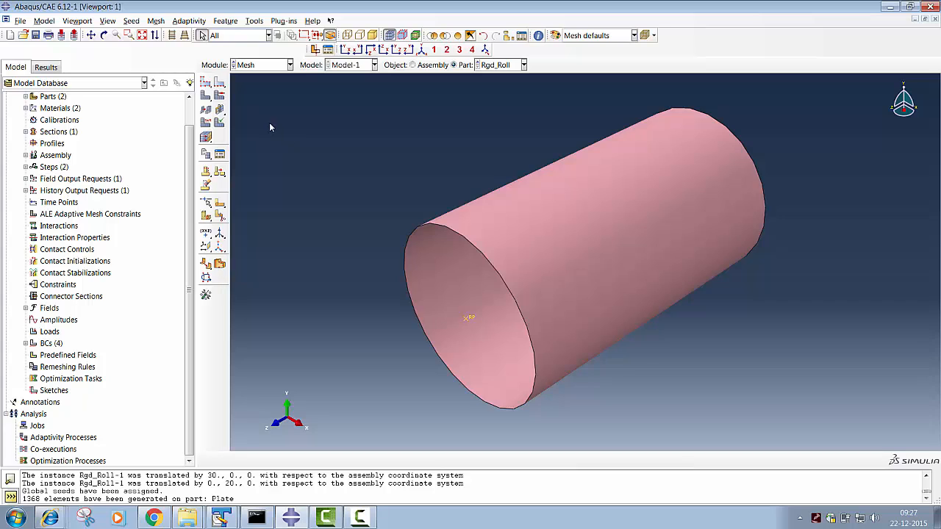
click(207, 84)
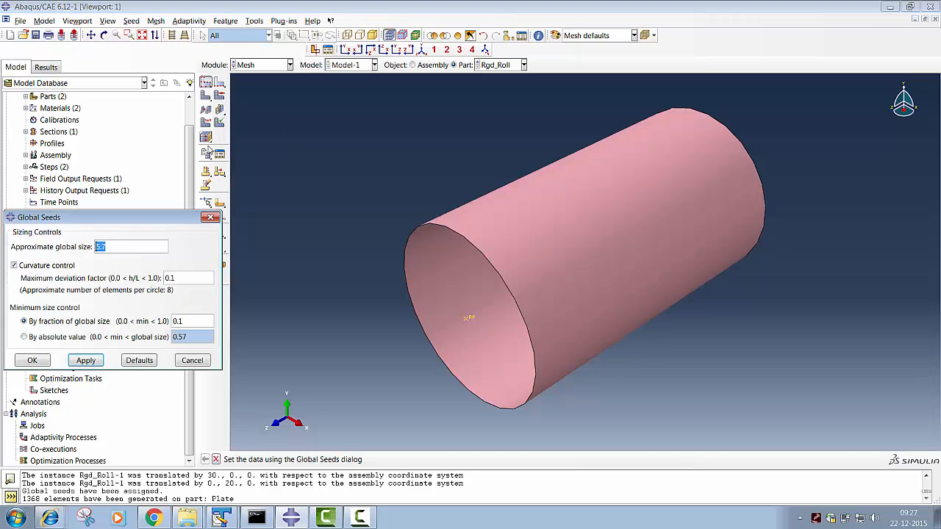
key(BackSpace)
text(2.5)
click(35, 361)
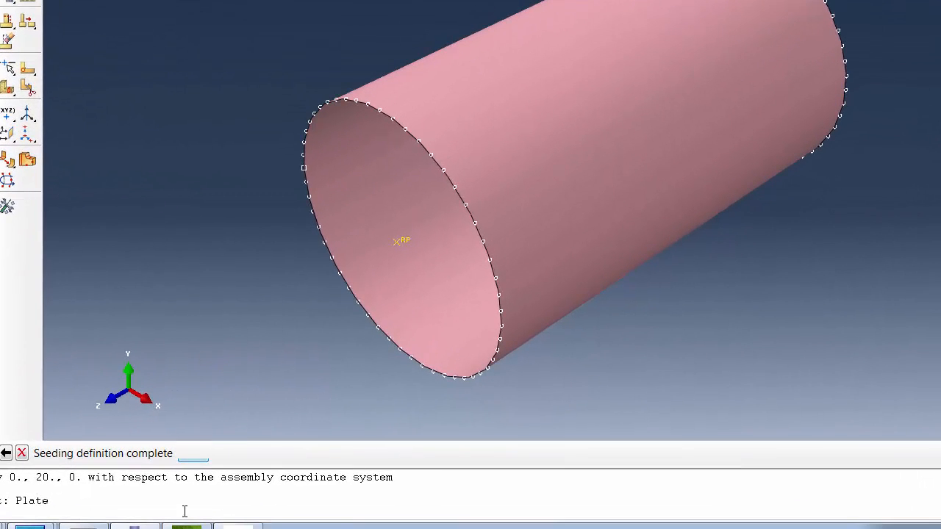
click(289, 457)
click(8, 180)
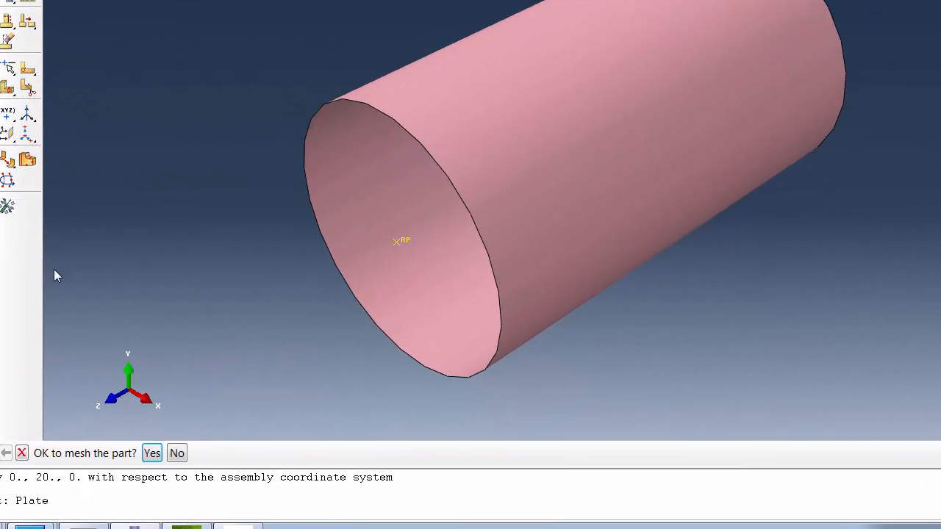
click(152, 453)
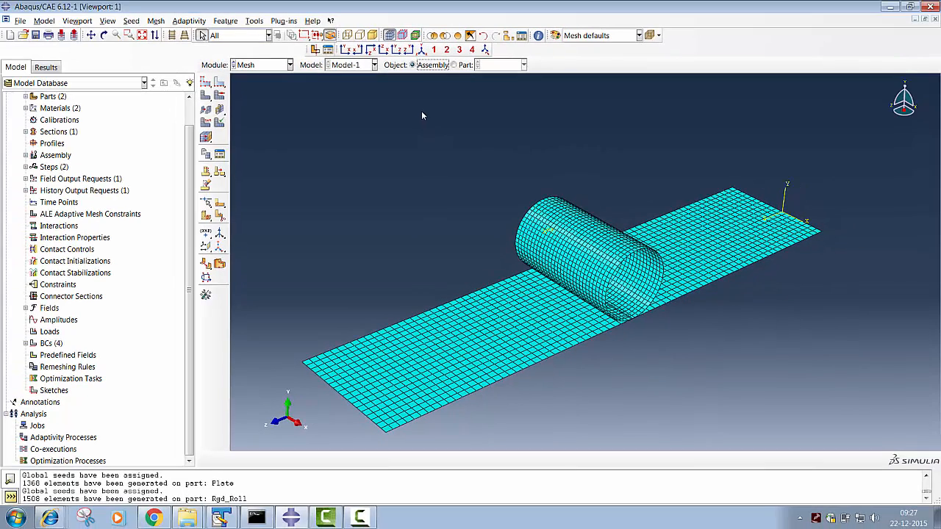
- Start a Surface-to-surface contact (Standard) interaction in the Impl step, keeping the default name Int-1
click(283, 66)
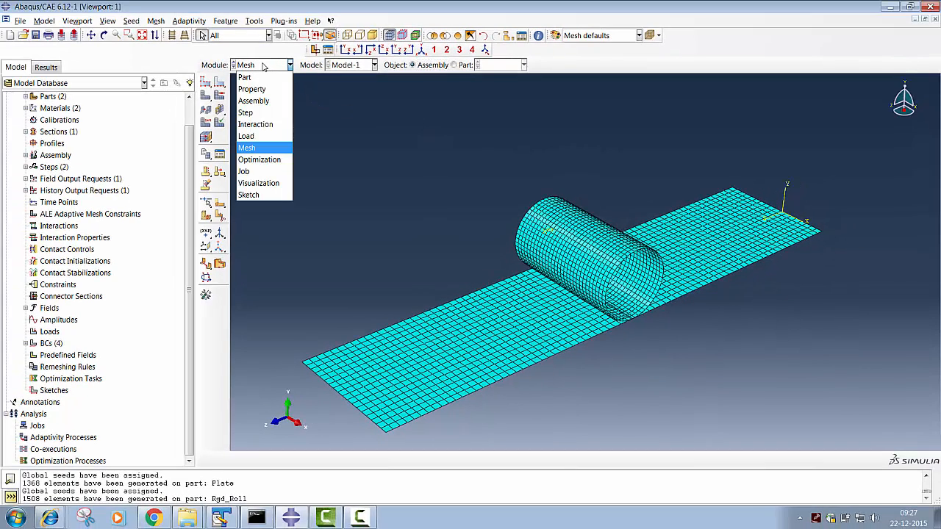
click(254, 125)
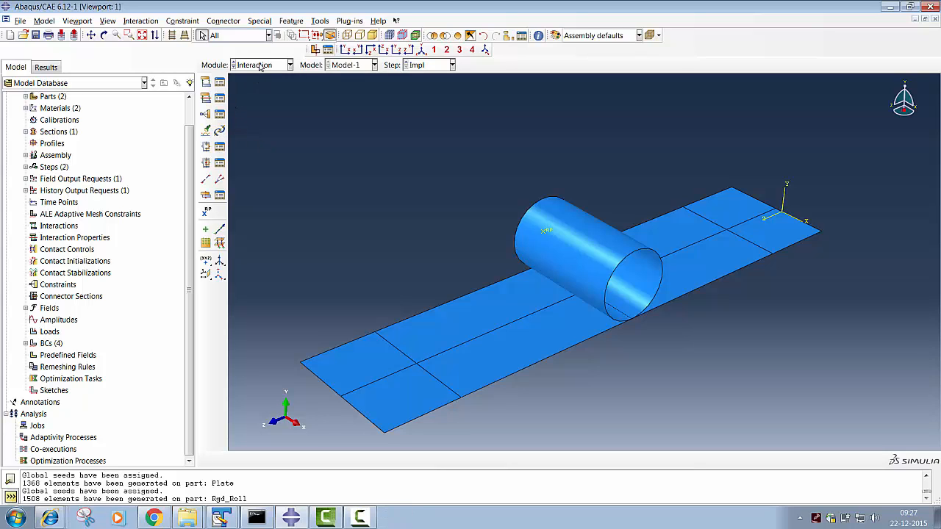
click(220, 82)
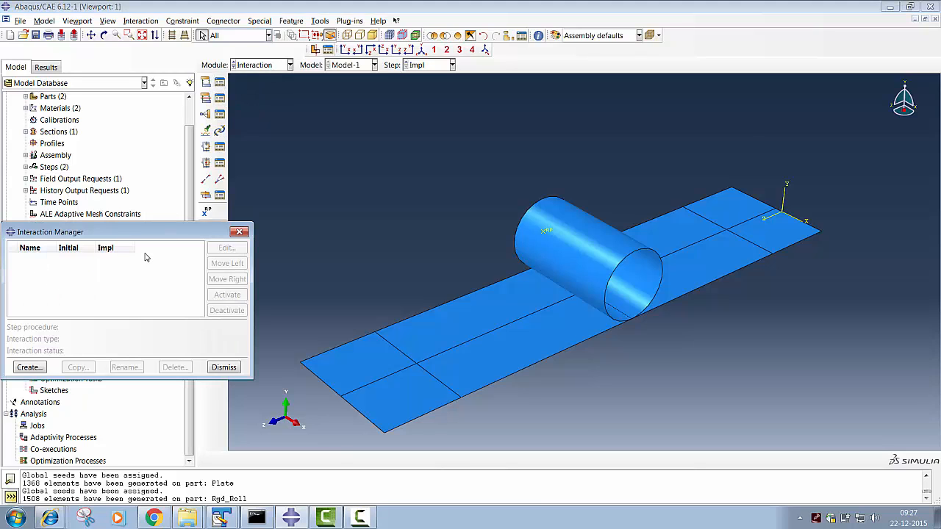
click(29, 367)
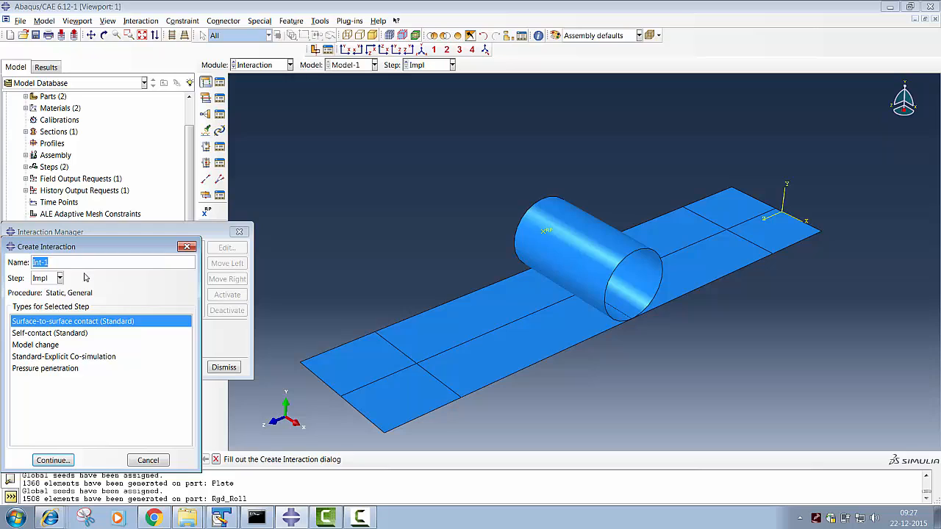
click(53, 460)
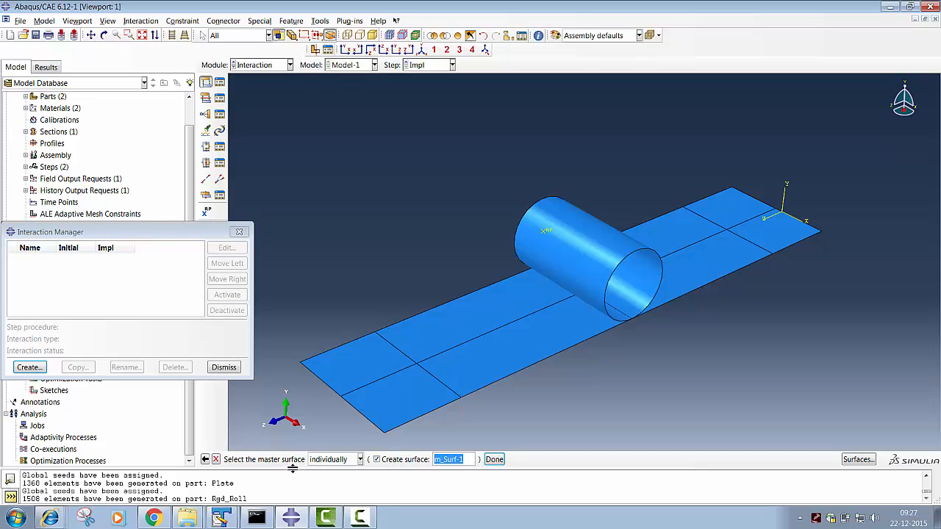
- Restart the Surface-to-surface contact (Standard) interaction Int-1 in the Impl step and assign the roller's brown outer side as master surface
click(615, 280)
key(Escape)
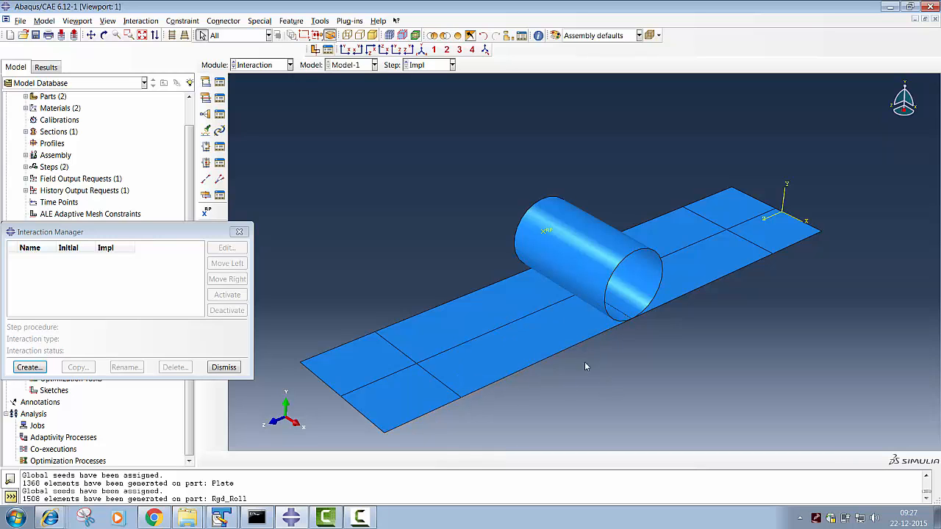
click(29, 367)
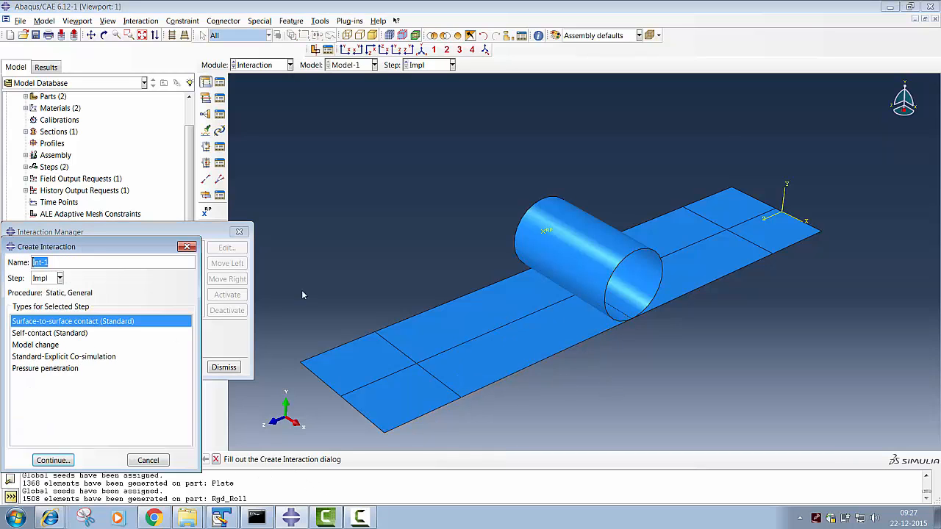
click(599, 266)
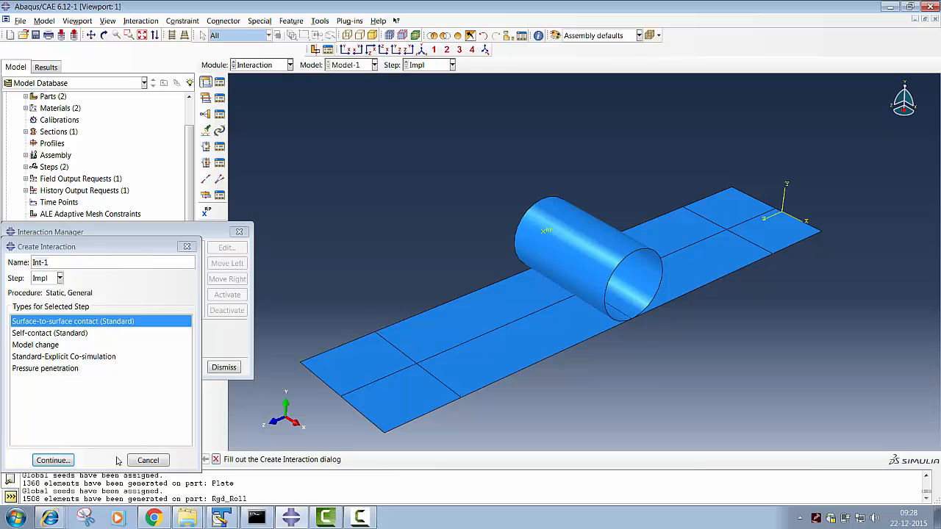
click(51, 463)
click(600, 253)
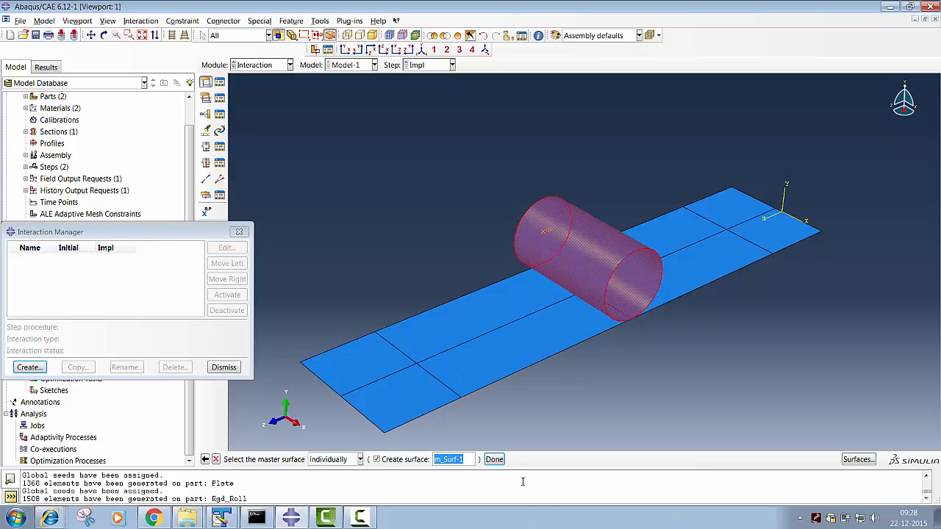
click(496, 460)
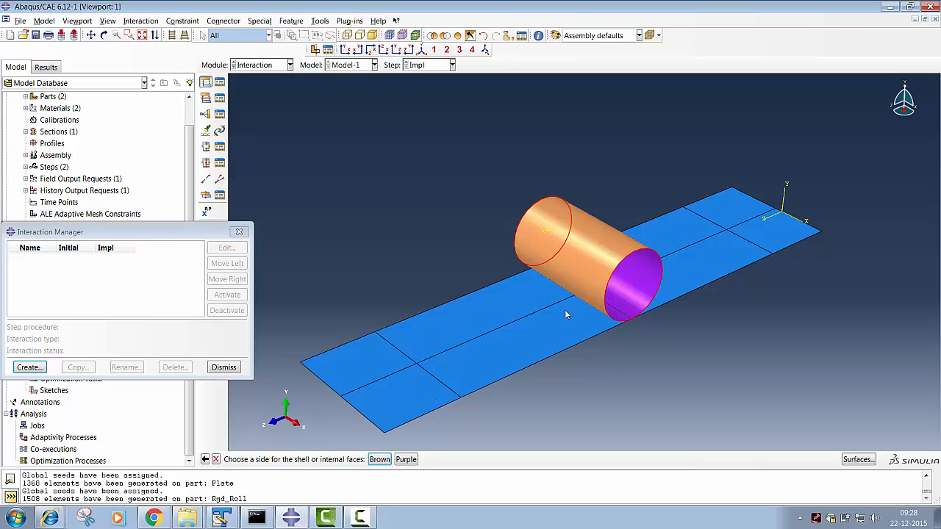
click(381, 461)
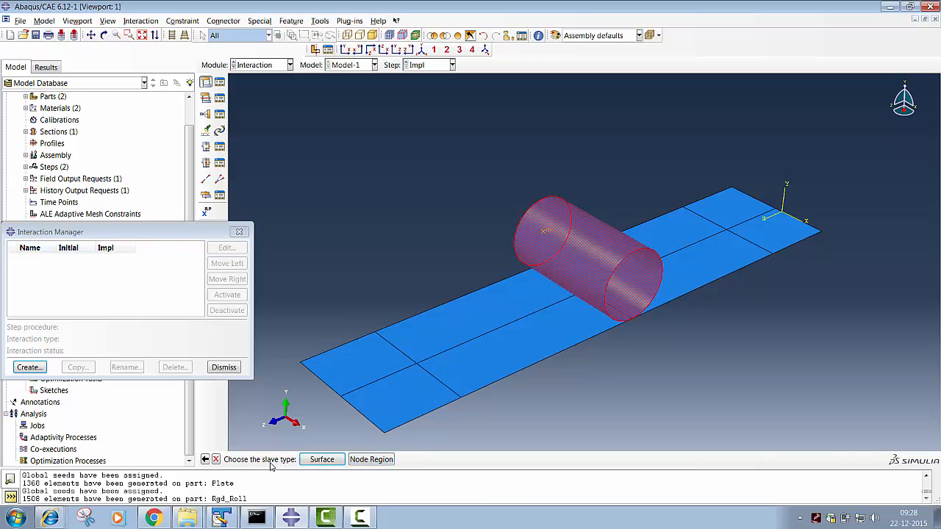
- Assign the purple side of the plate's four central faces as the slave surface of the contact
click(322, 459)
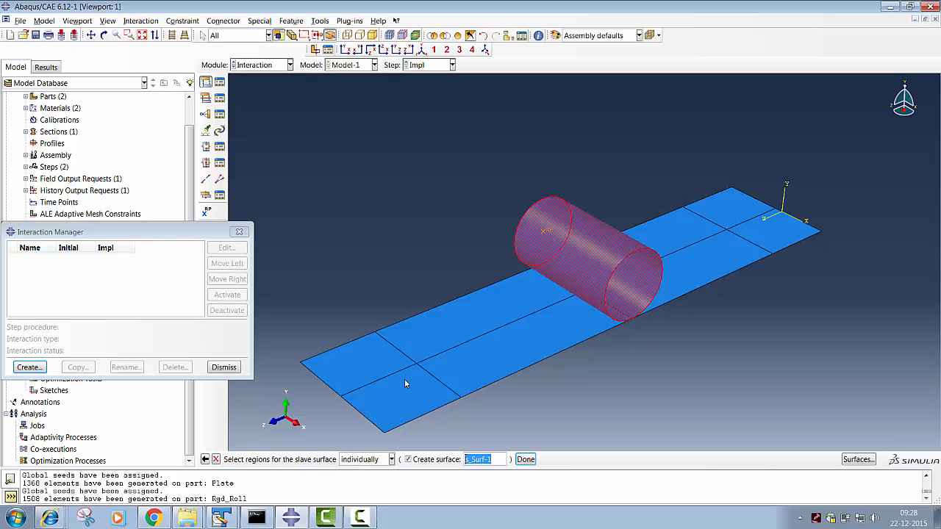
click(475, 314)
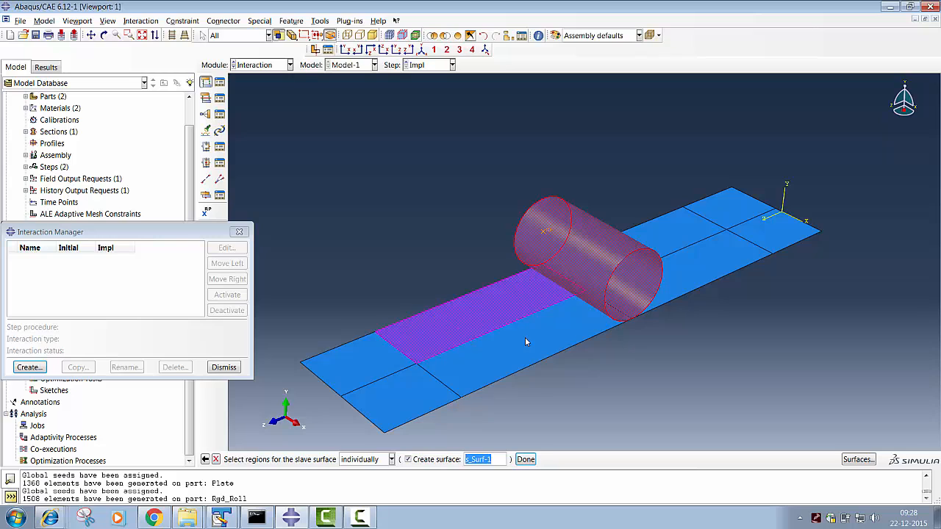
shift+click(524, 337)
shift+click(714, 257)
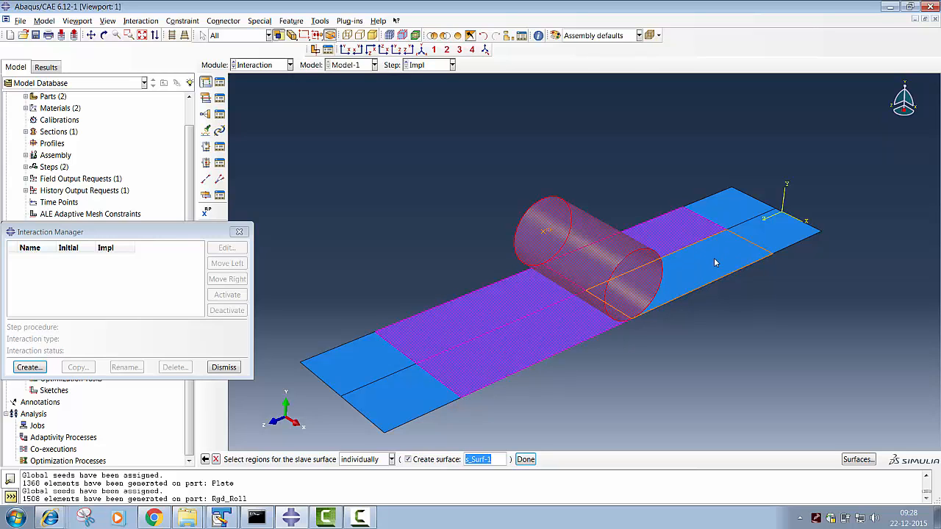
click(525, 459)
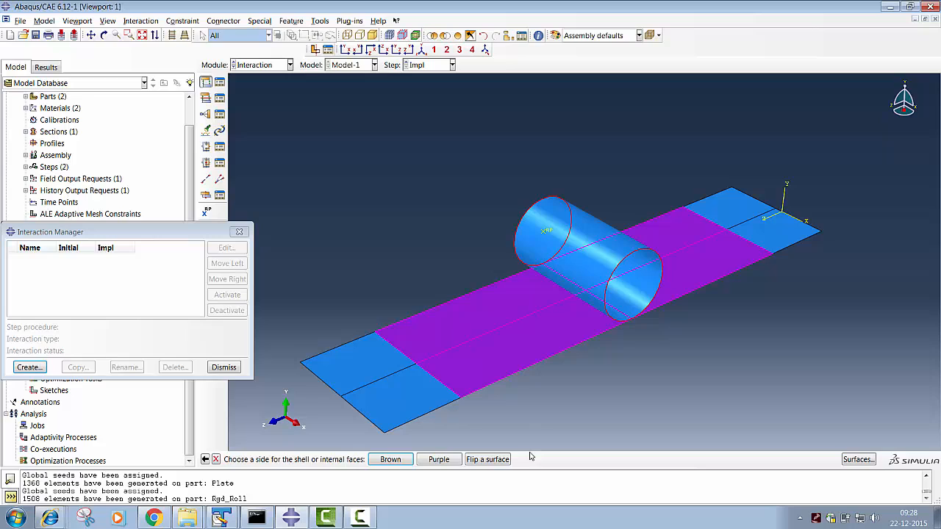
click(442, 460)
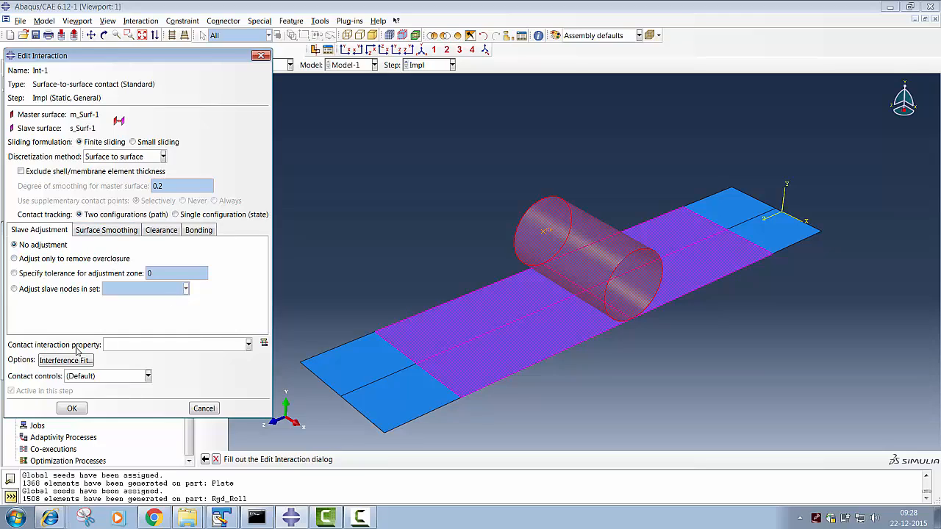
- Create a Contact-type interaction property named Fric for the contact interaction
click(219, 345)
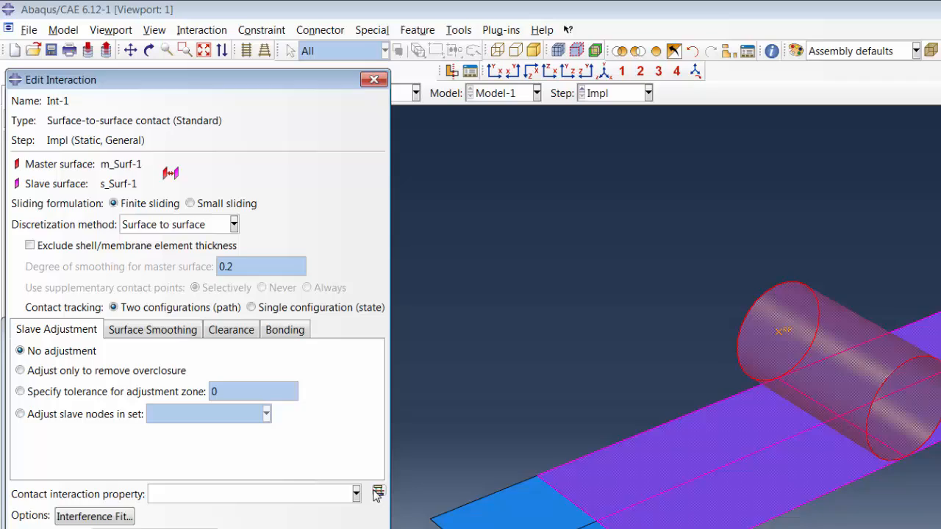
click(264, 342)
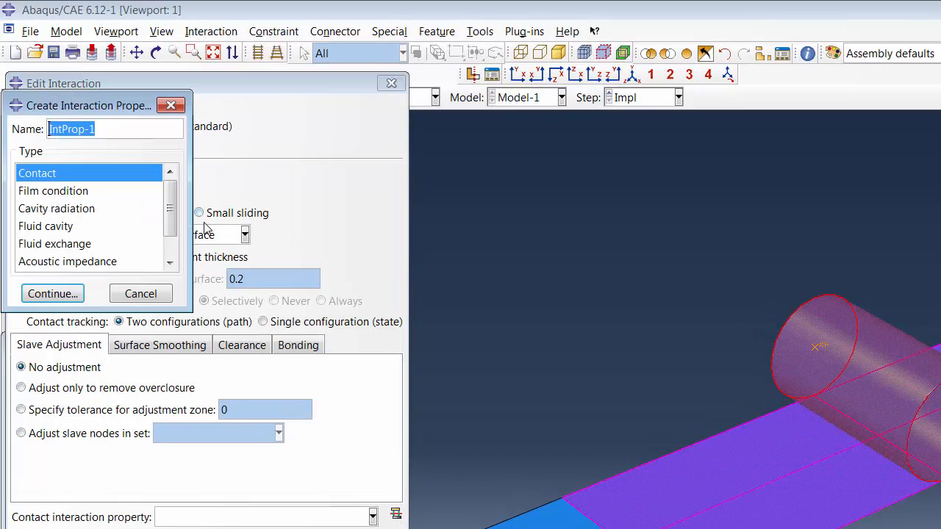
text(F)
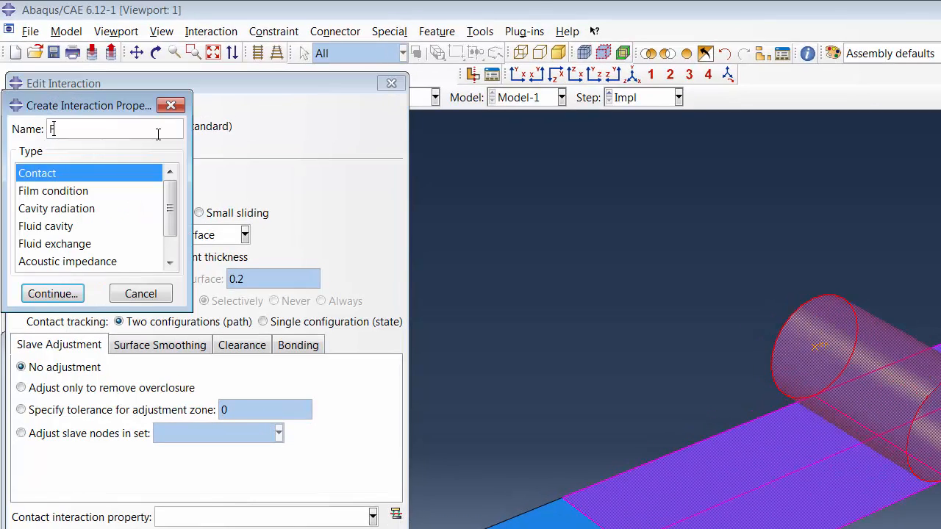
text(ric)
click(70, 294)
- Give Fric a tangential behavior with Penalty friction and a coefficient of 0.4, and finish the Int-1 interaction
click(51, 288)
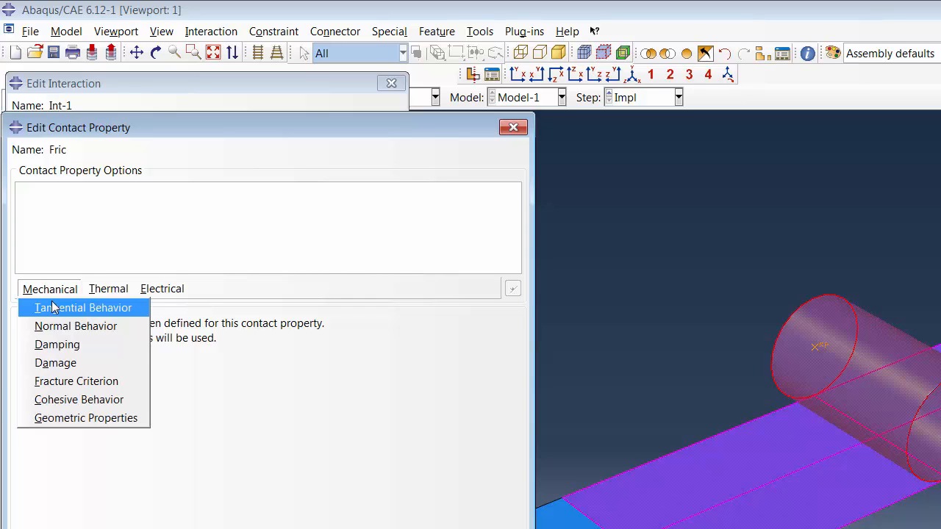
click(55, 306)
click(174, 343)
click(165, 376)
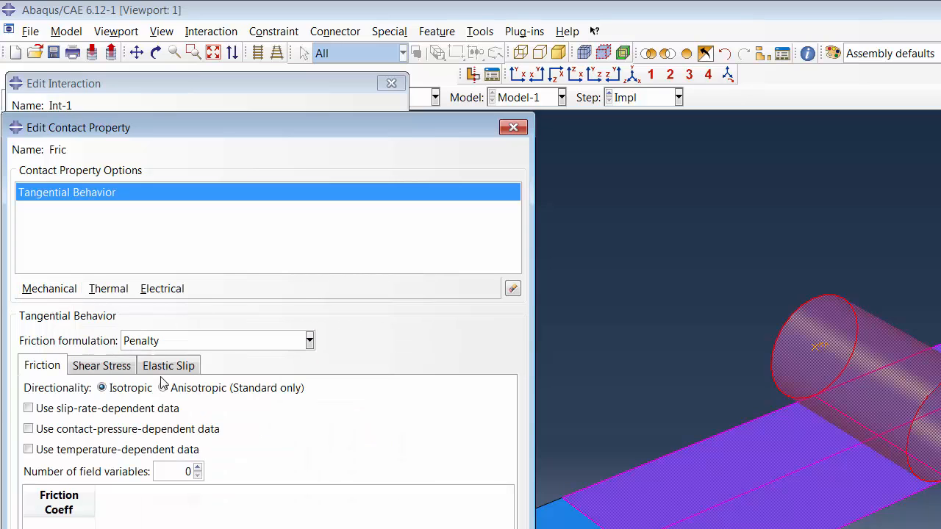
click(70, 523)
text(0.4)
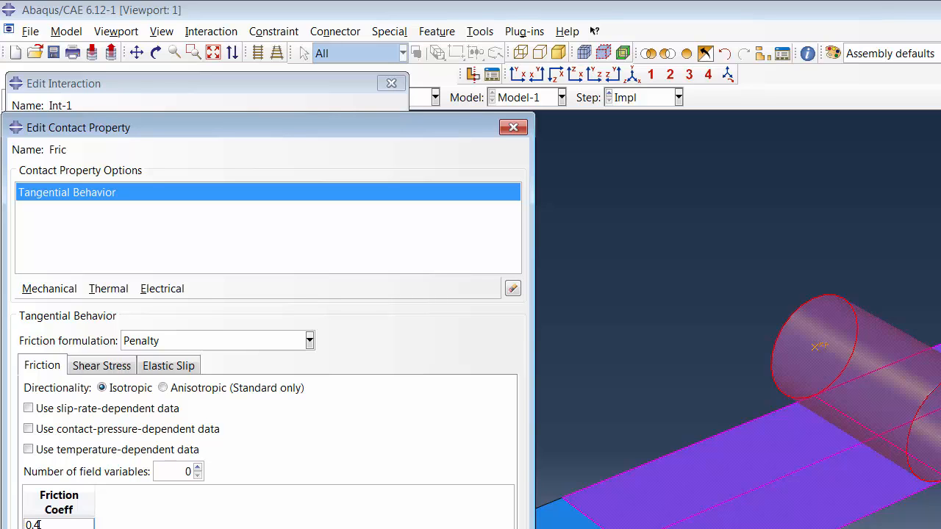
click(99, 492)
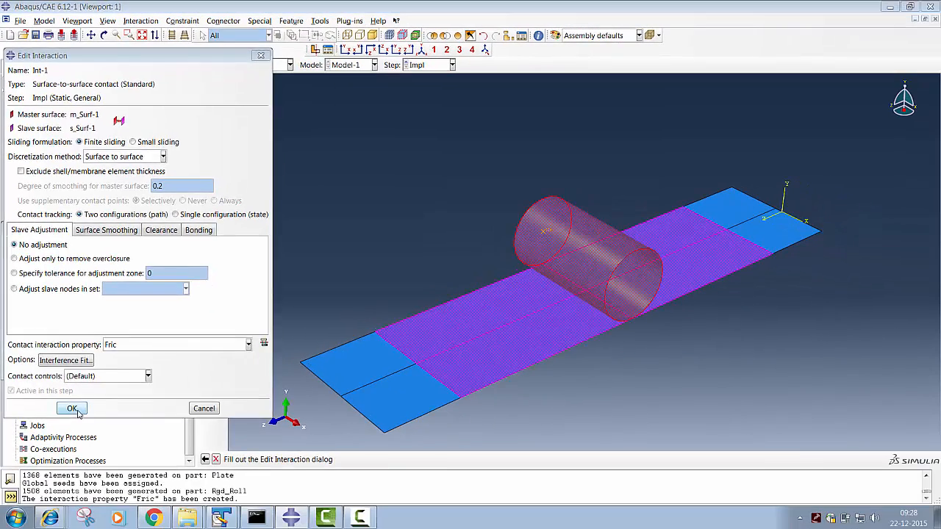
click(75, 410)
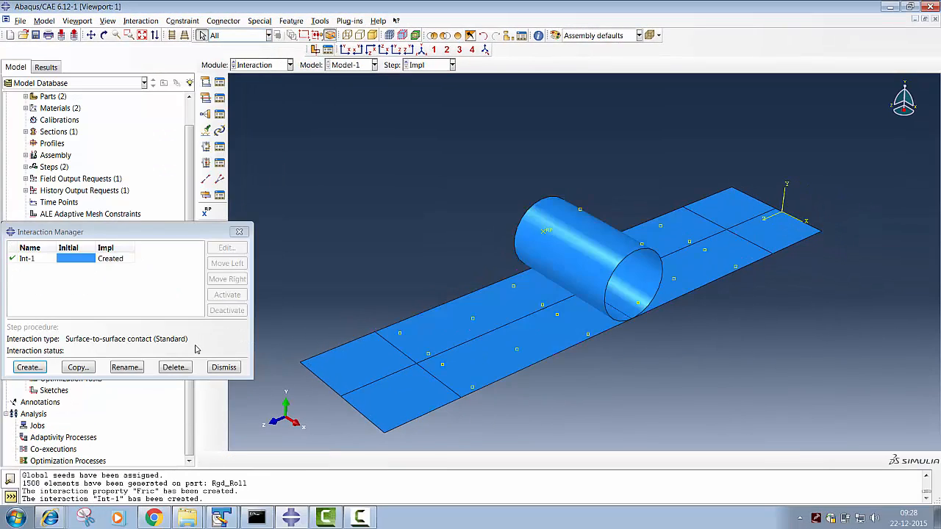
click(234, 373)
- Switch to the Step module and start a new field output request in the Impl step, keeping the name F-Output-2
click(266, 66)
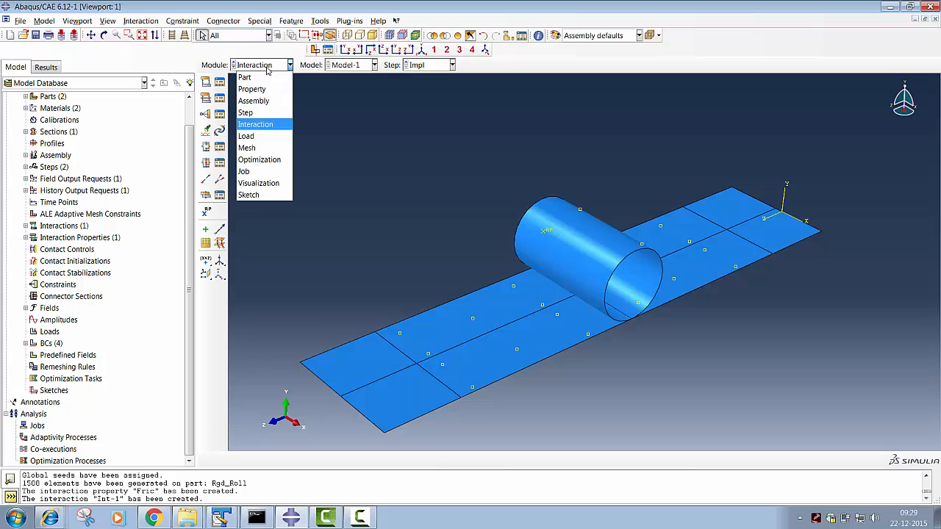
click(250, 112)
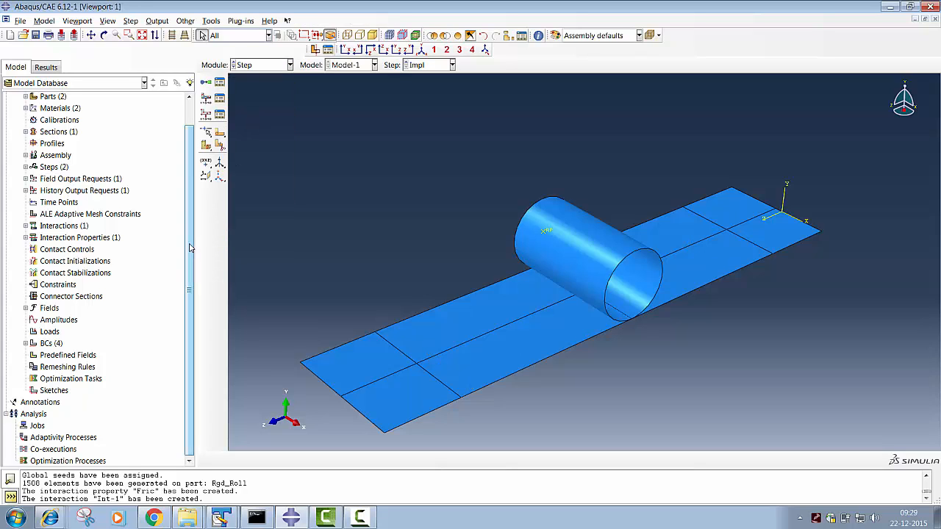
scroll(191, 248, up, 2)
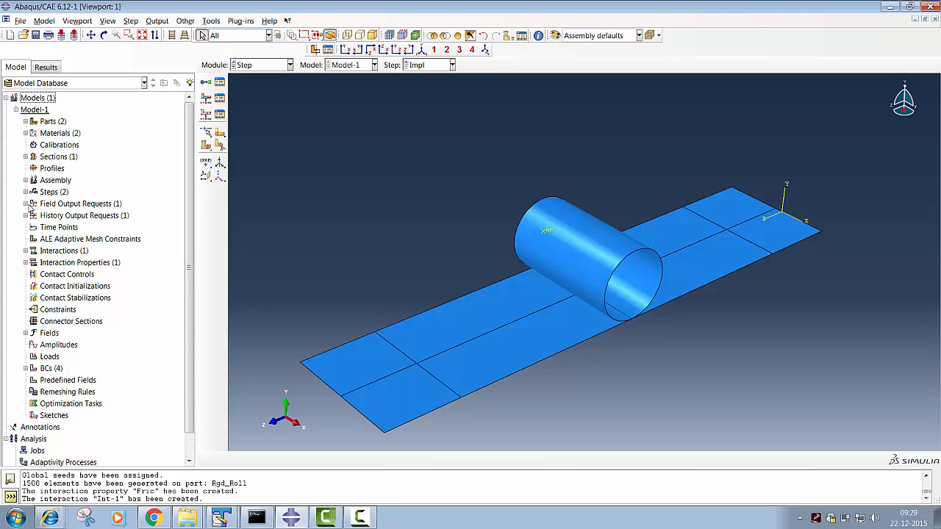
click(25, 203)
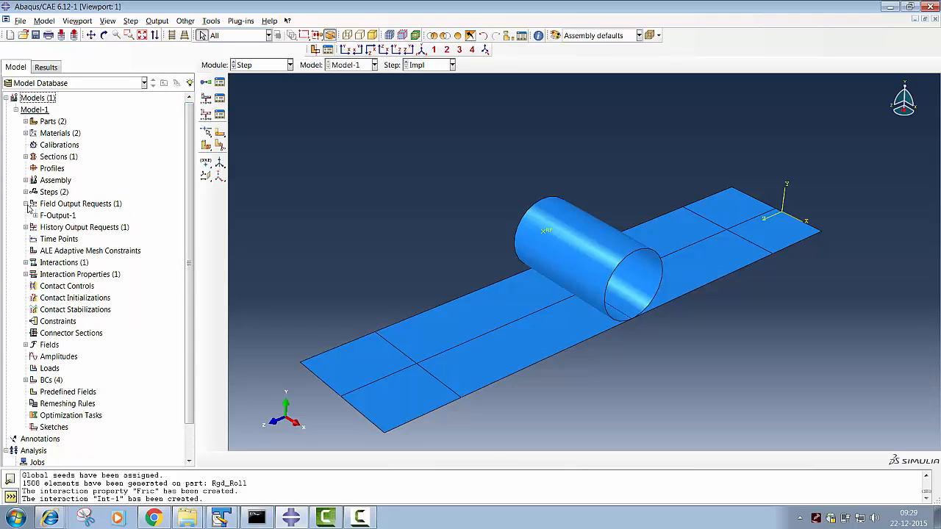
right_click(67, 205)
click(81, 238)
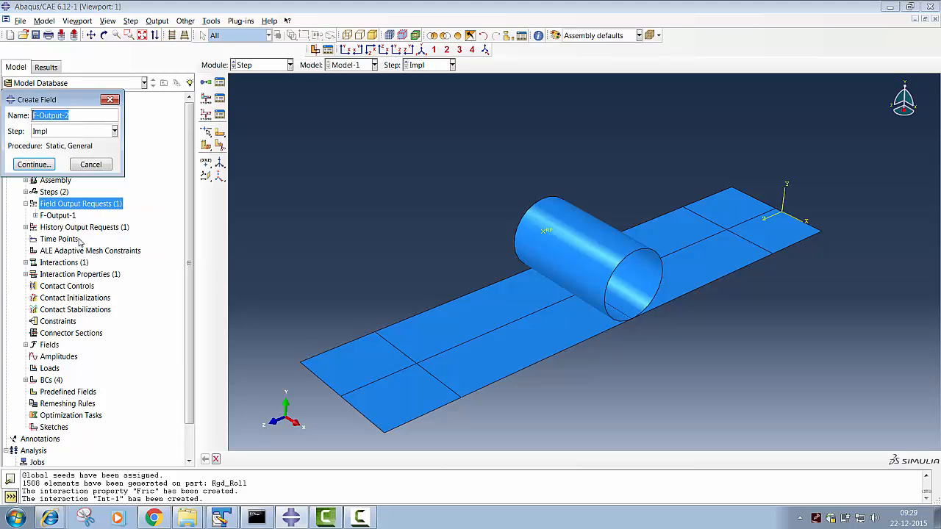
click(34, 164)
- Use the preselected default output variables for F-Output-2 and specify section points 1,2,3,4,5,6 for shell and layered output
drag(149, 114, 393, 73)
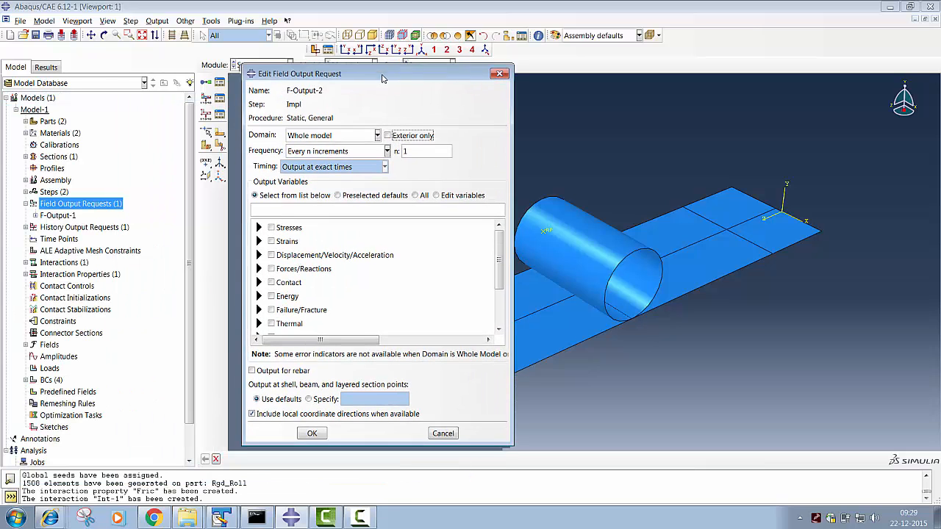
click(350, 198)
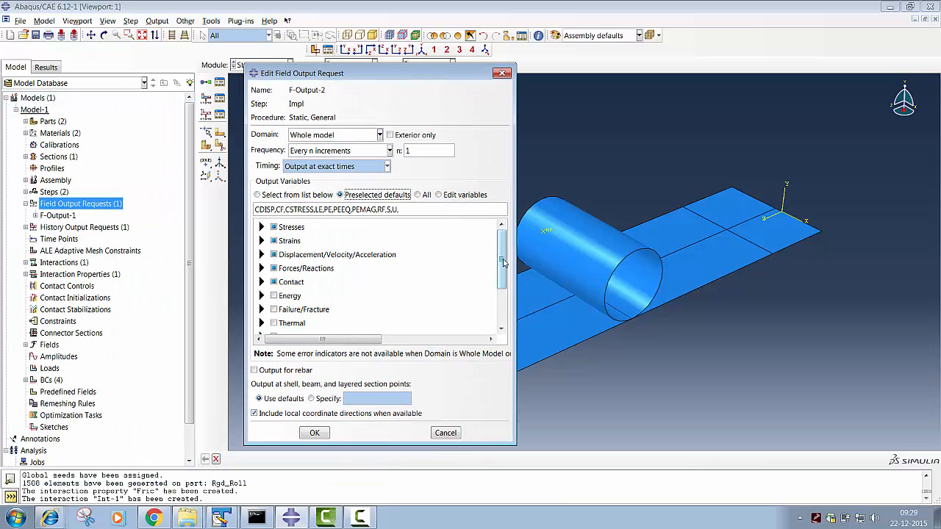
drag(502, 261, 505, 304)
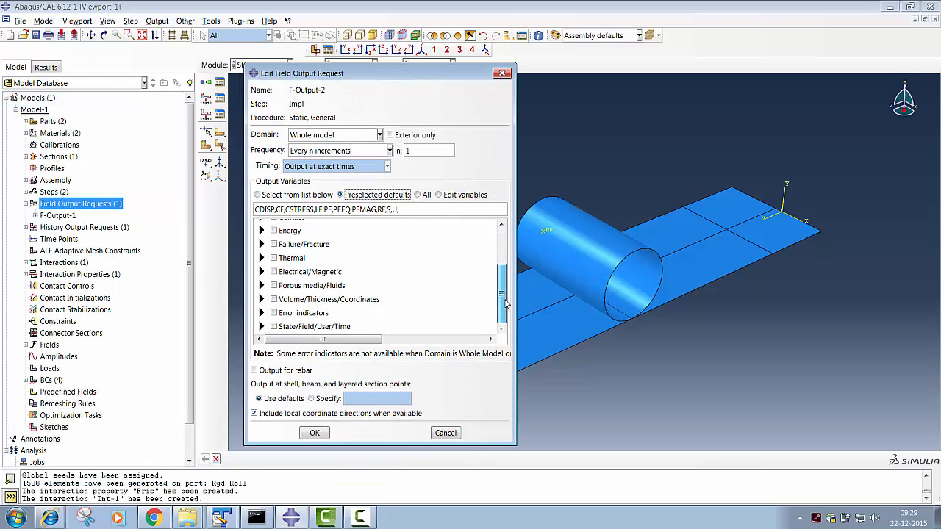
click(313, 399)
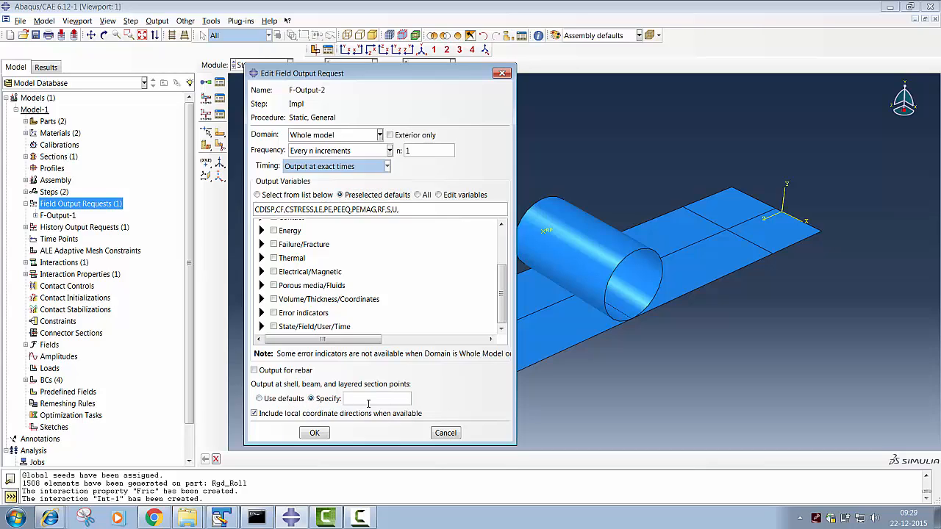
click(368, 403)
text(1,2,3,4,5,6)
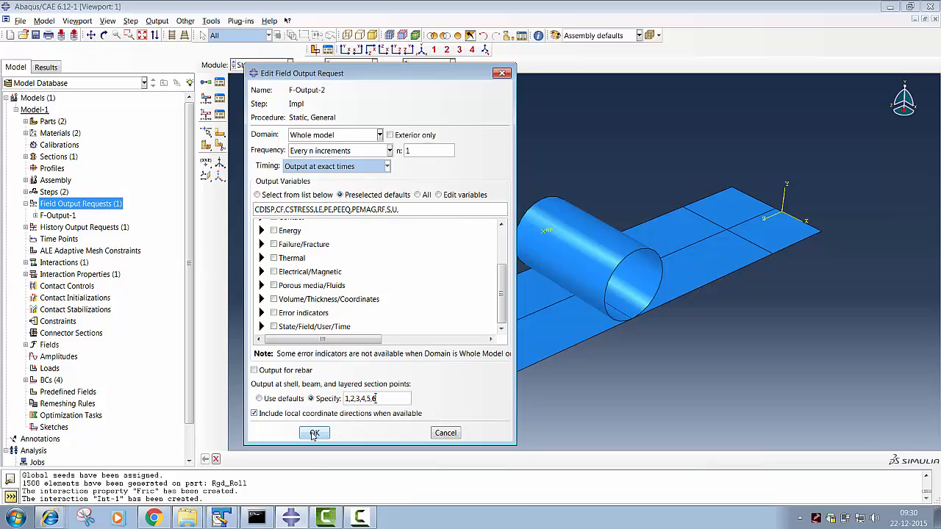
- Finish the F-Output-2 request and, in the Job module, create a full-analysis job named Job-1 for Model-1
click(314, 433)
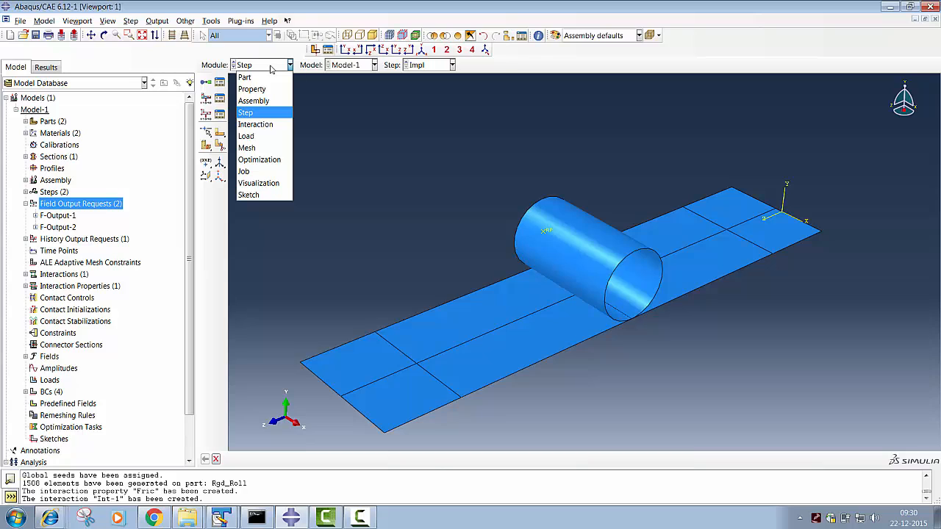
click(257, 173)
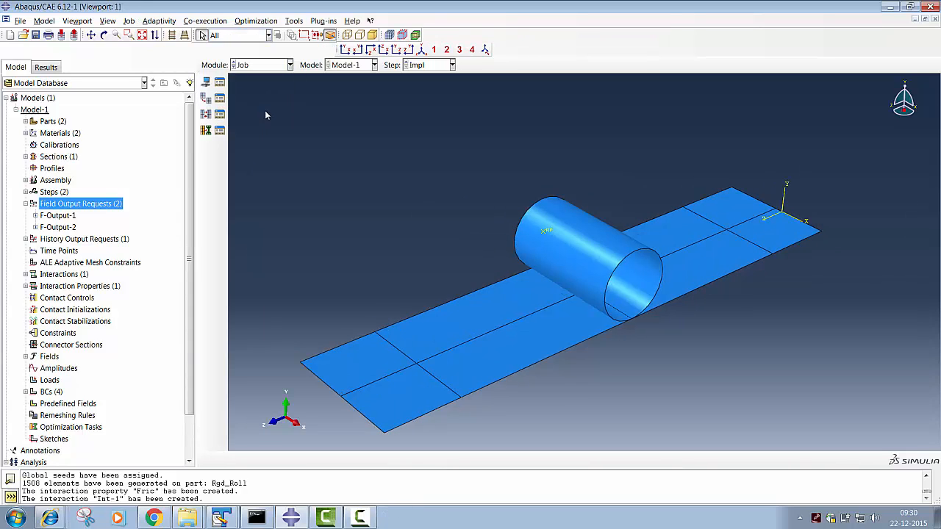
click(219, 81)
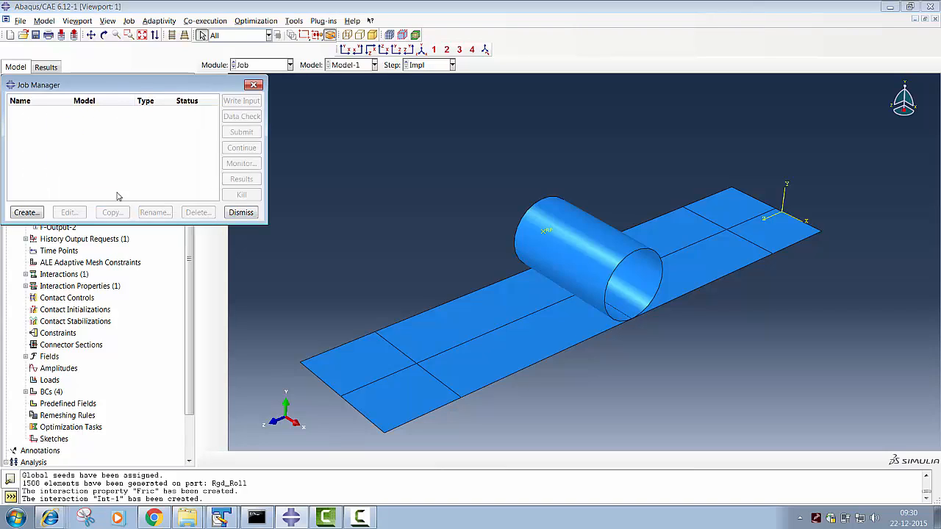
click(25, 213)
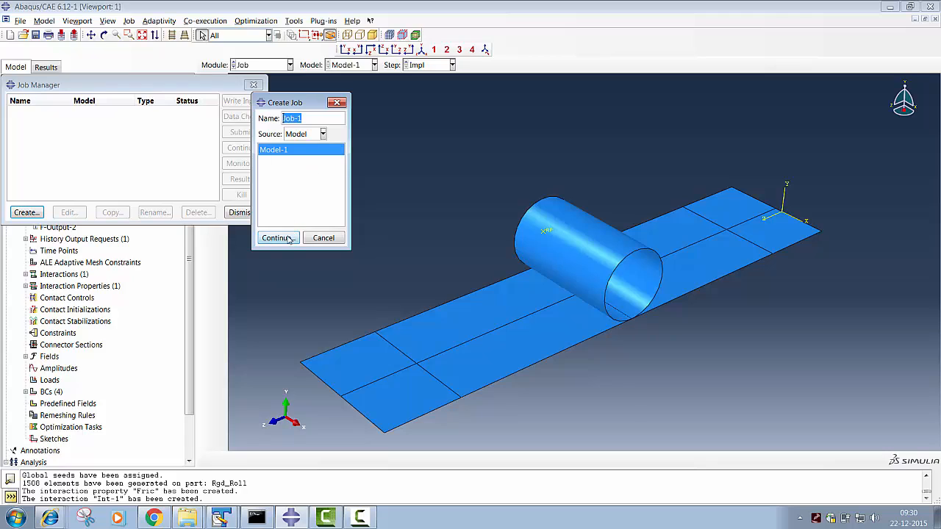
click(288, 241)
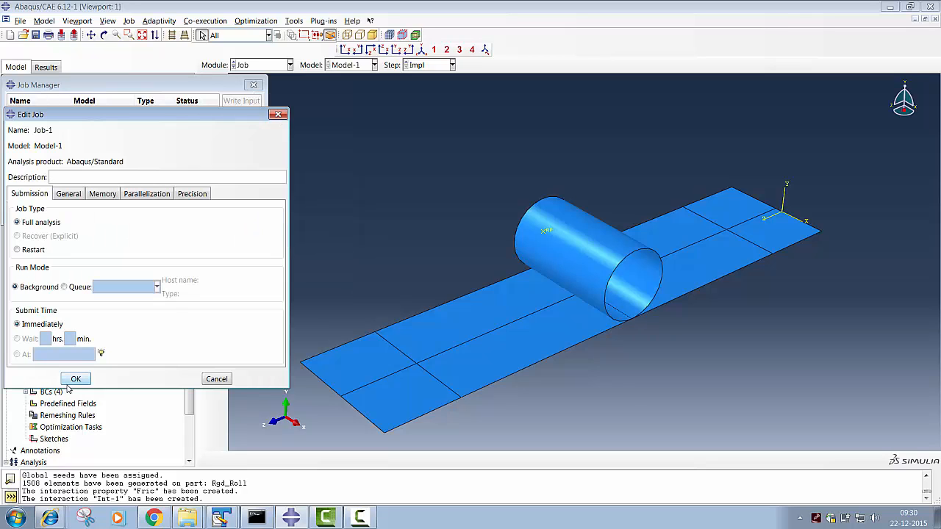
click(77, 377)
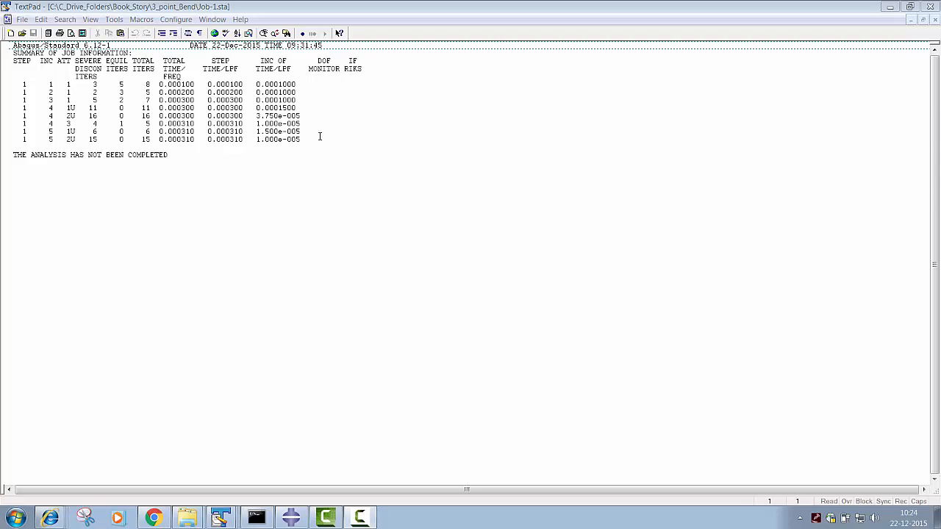
- In TextPad, examine the Job-1.sta status file and the iteration and error messages in Job-1.msg
click(219, 518)
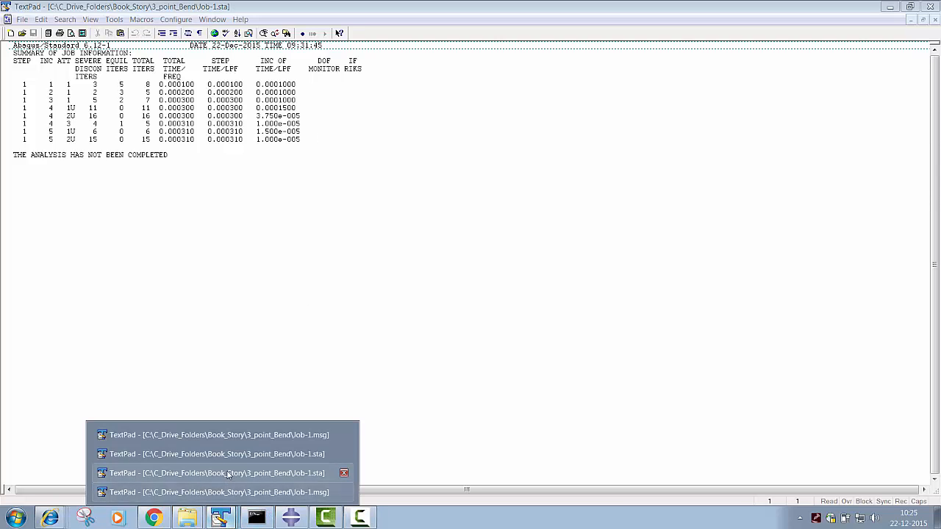
click(227, 472)
click(229, 516)
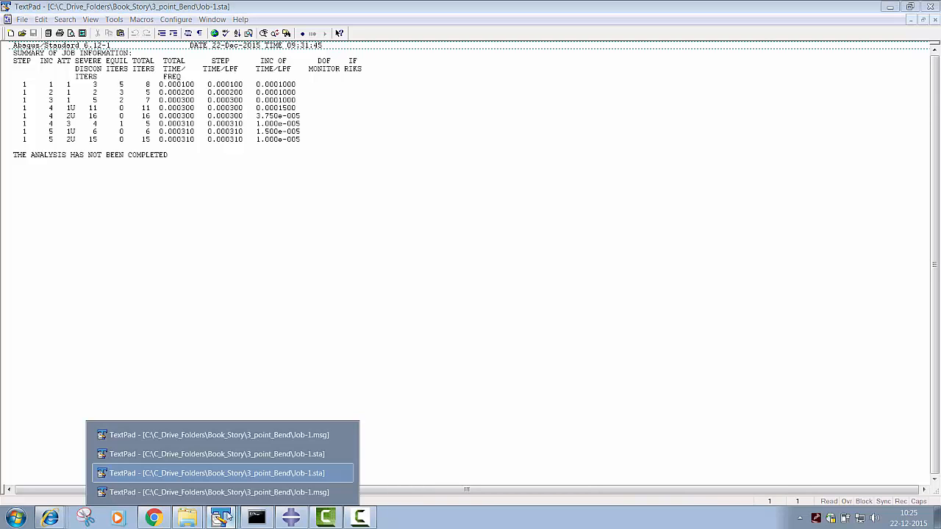
click(232, 493)
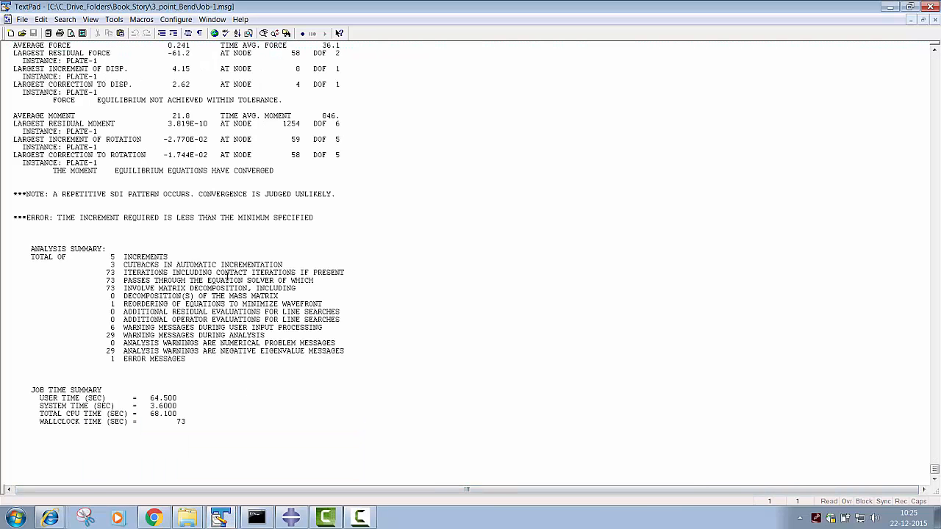
scroll(221, 268, up, 20)
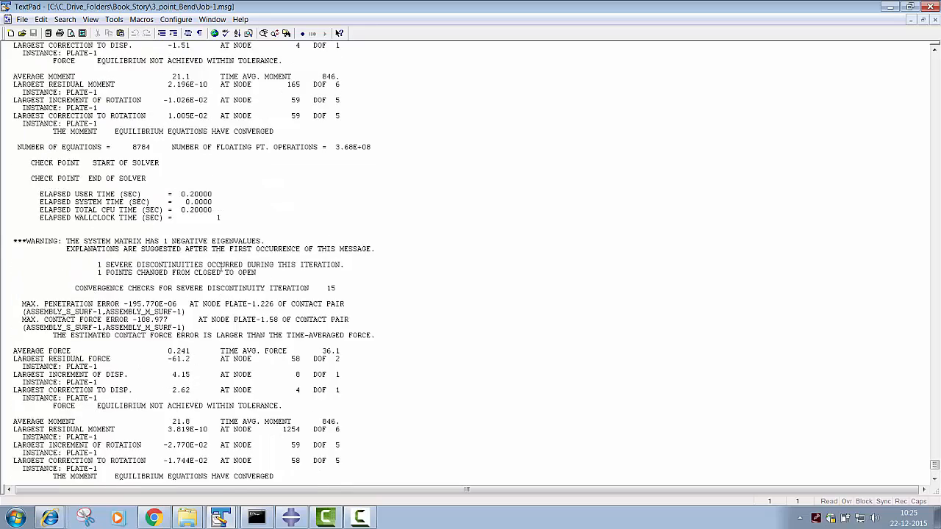
scroll(221, 266, up, 10)
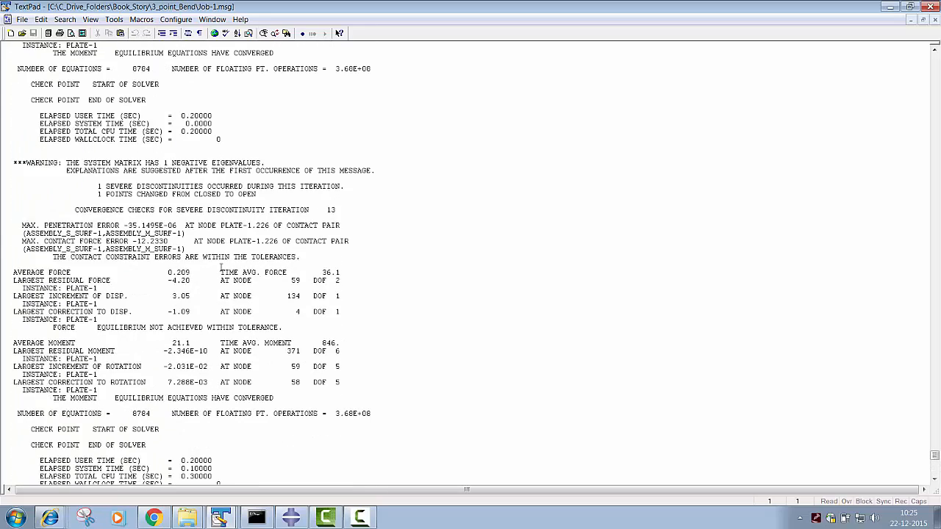
scroll(122, 168, up, 2)
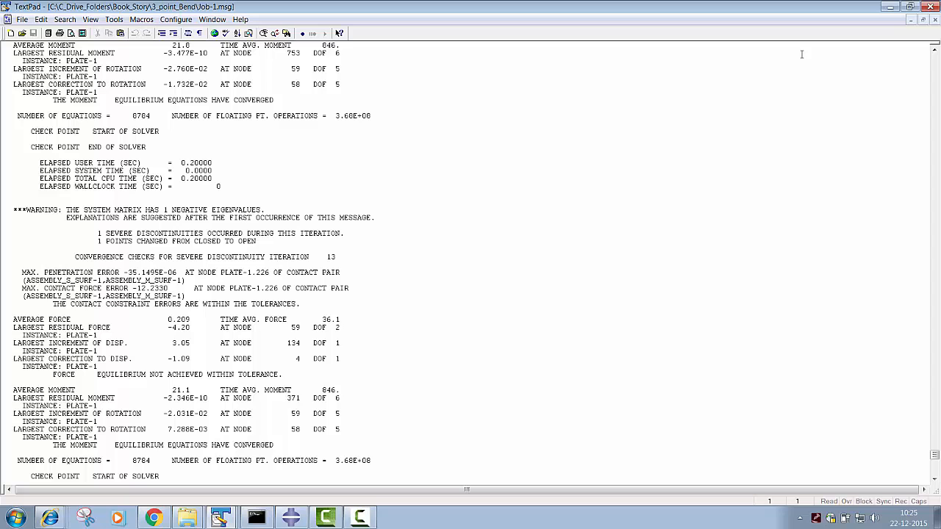
click(893, 6)
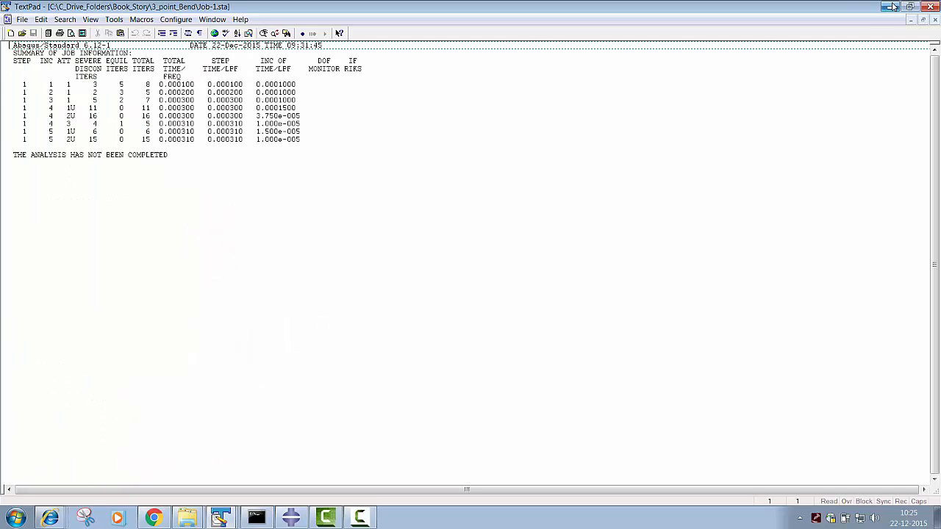
click(891, 6)
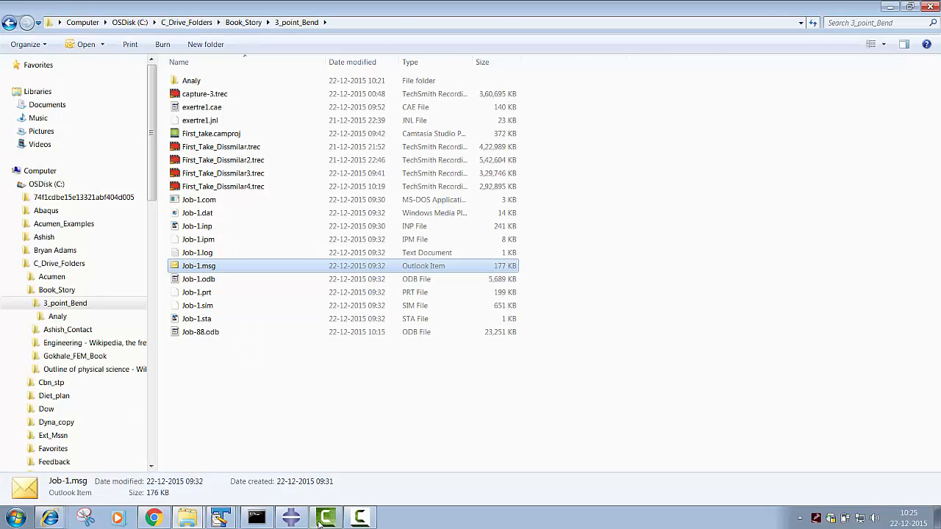
- Switch back to Abaqus/CAE and additionally constrain UR2 and UR3 to 0 in the Simpl boundary condition
click(293, 517)
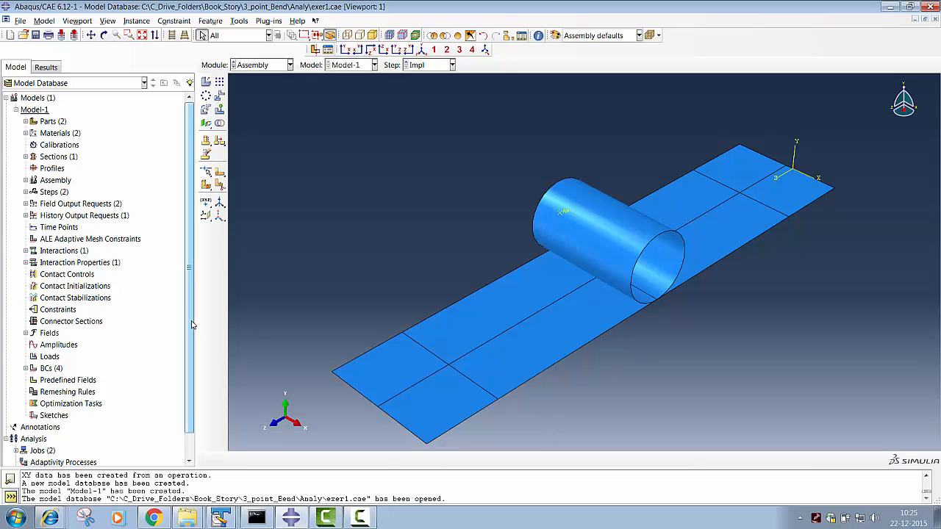
drag(193, 325, 193, 356)
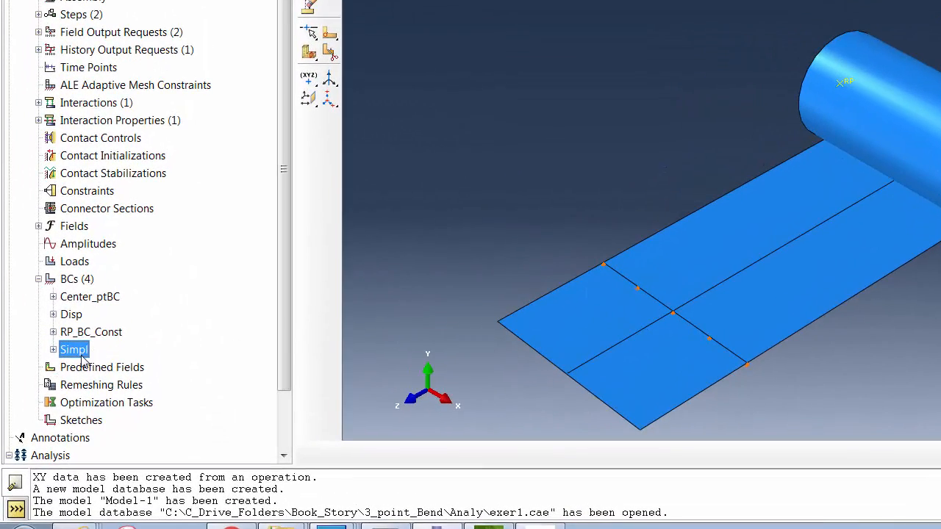
double_click(81, 353)
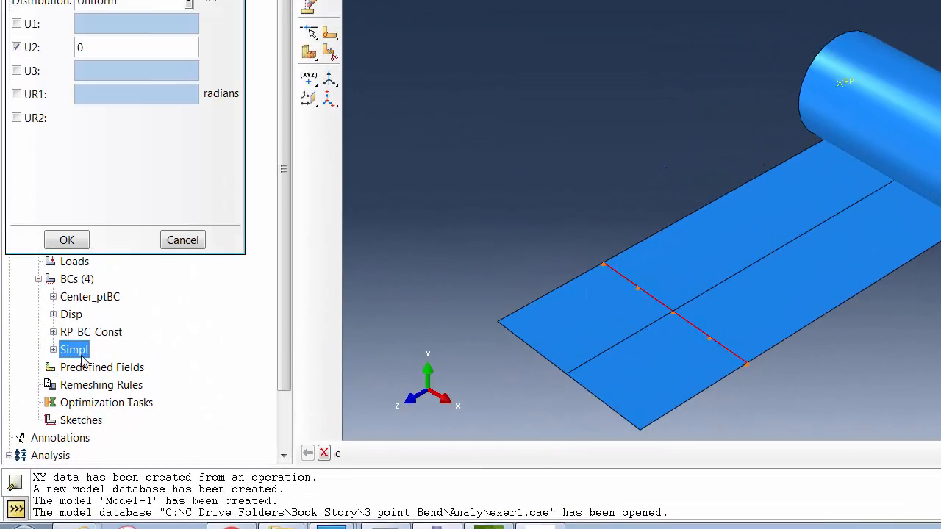
click(16, 118)
click(16, 141)
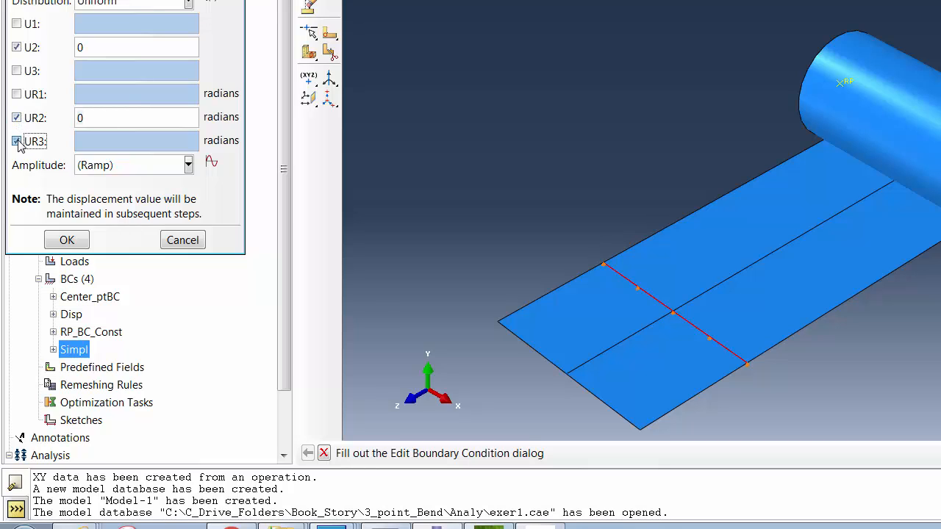
click(65, 241)
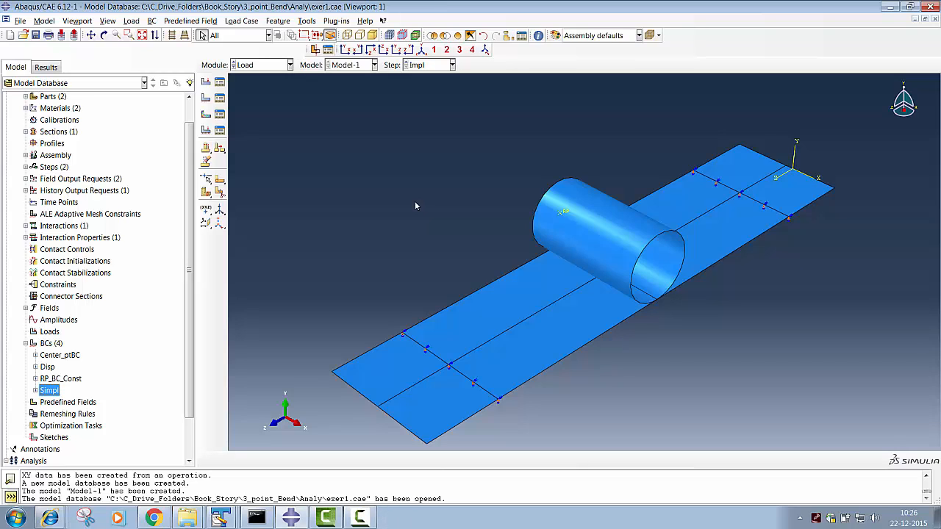
- In the Job module, create a full-analysis job named Job-77 for Model-1, run in the background
click(270, 66)
click(251, 179)
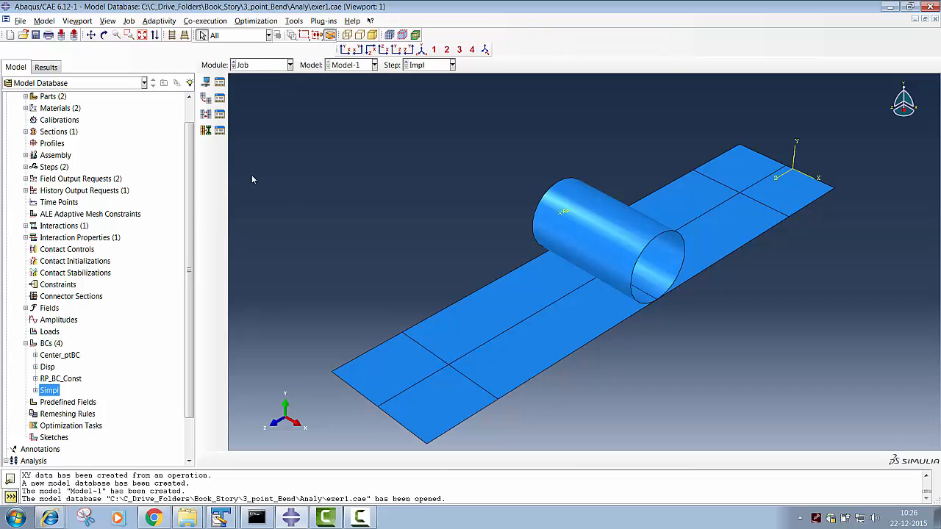
click(219, 82)
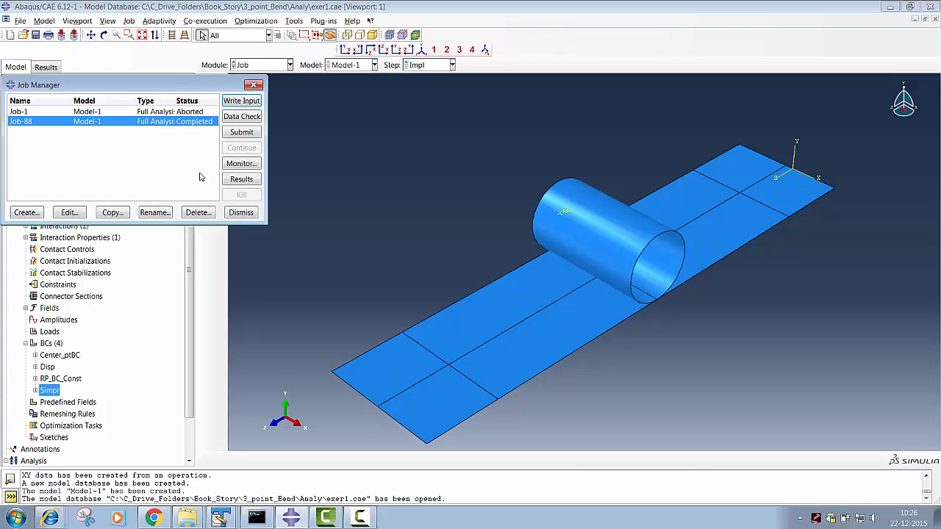
click(25, 212)
click(316, 118)
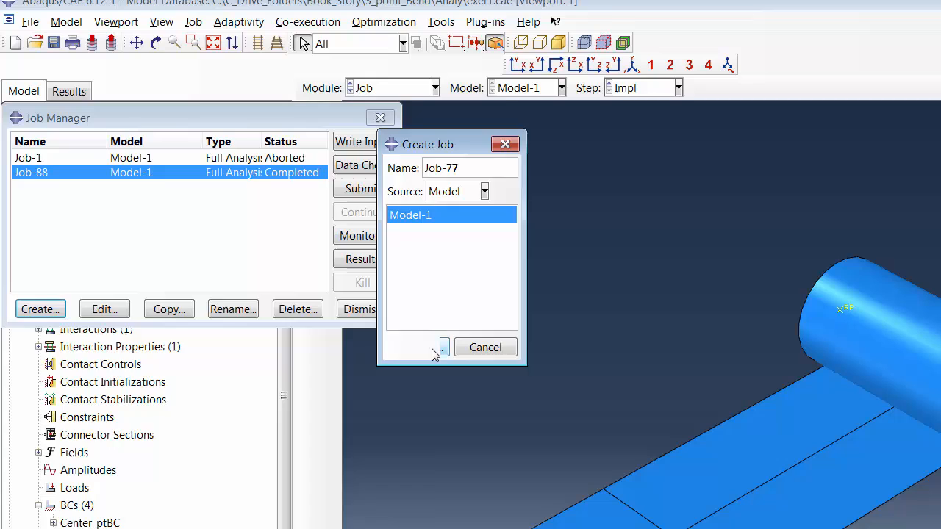
click(282, 238)
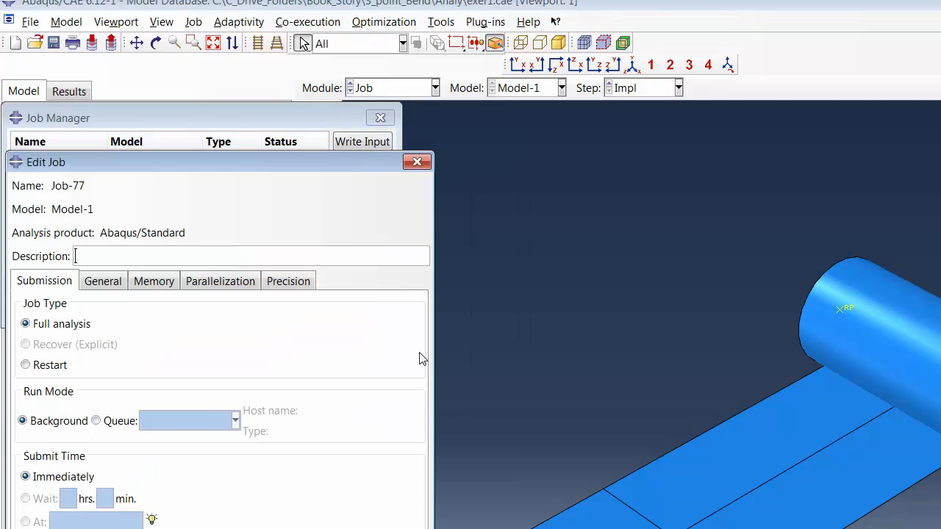
click(114, 528)
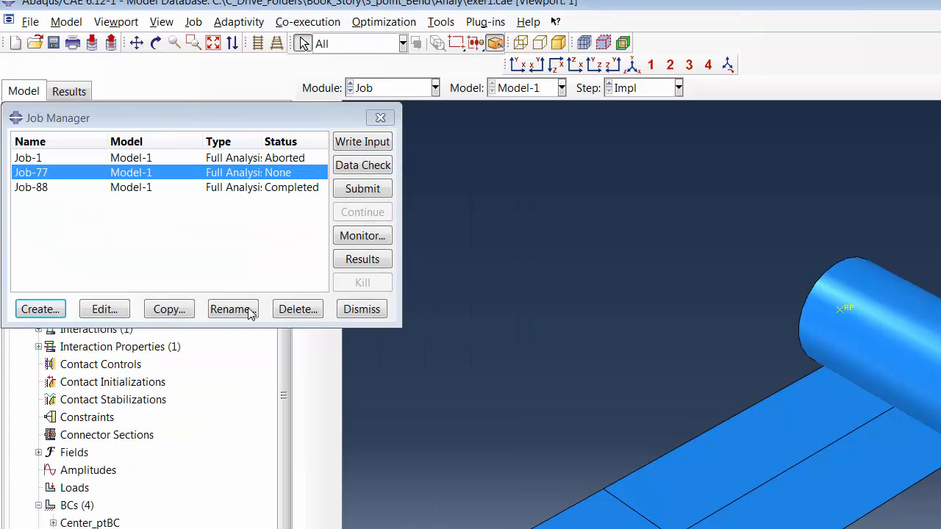
- Submit Job-77 for analysis and check its progress in the Job-77.sta status file
click(358, 194)
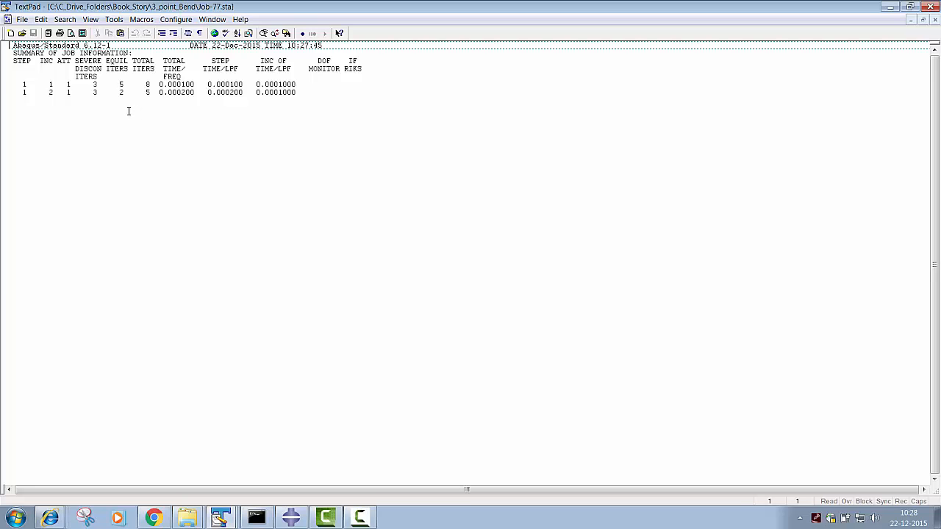
click(494, 289)
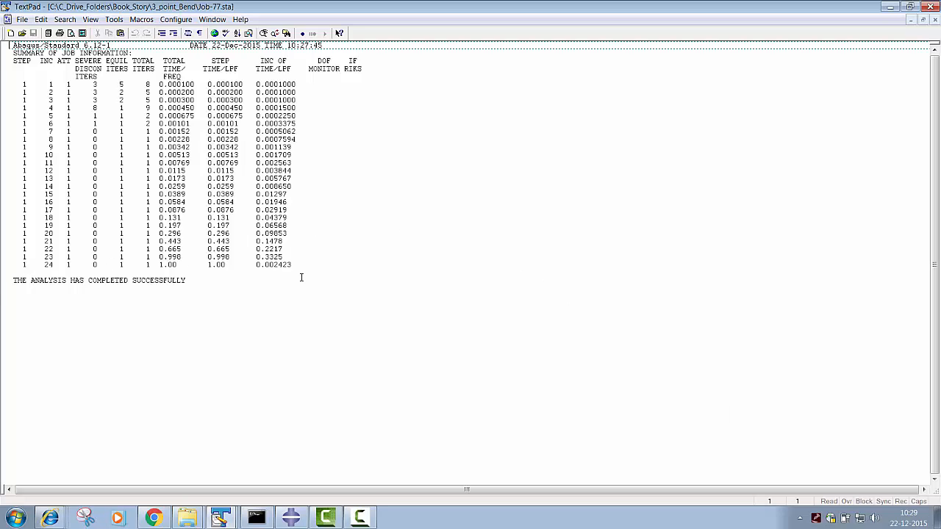
click(889, 7)
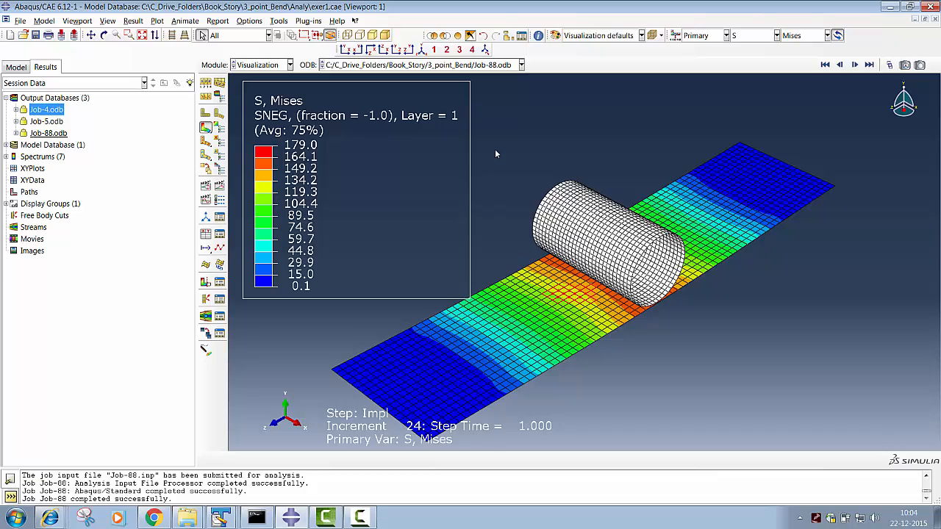
- Animate the Job-88 results and examine the Mises stress contours on the bent plate from several angles
click(104, 35)
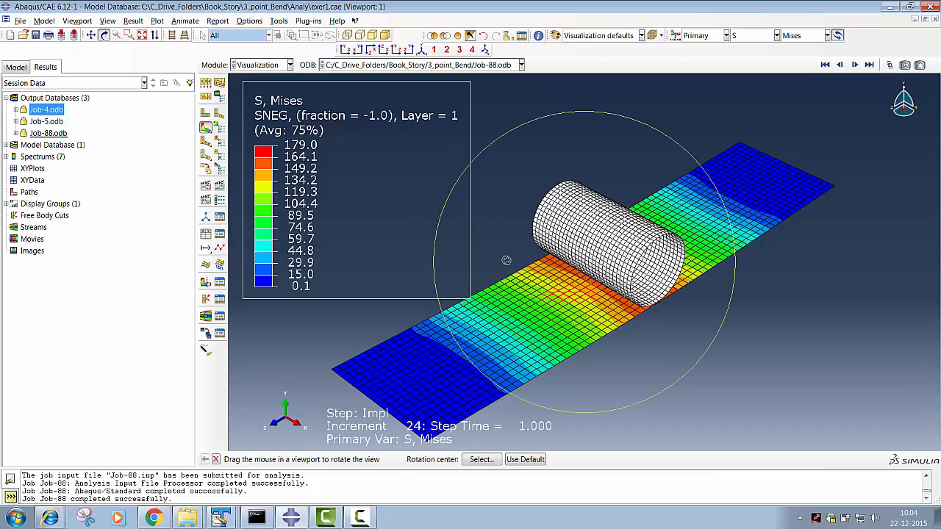
drag(599, 306, 670, 242)
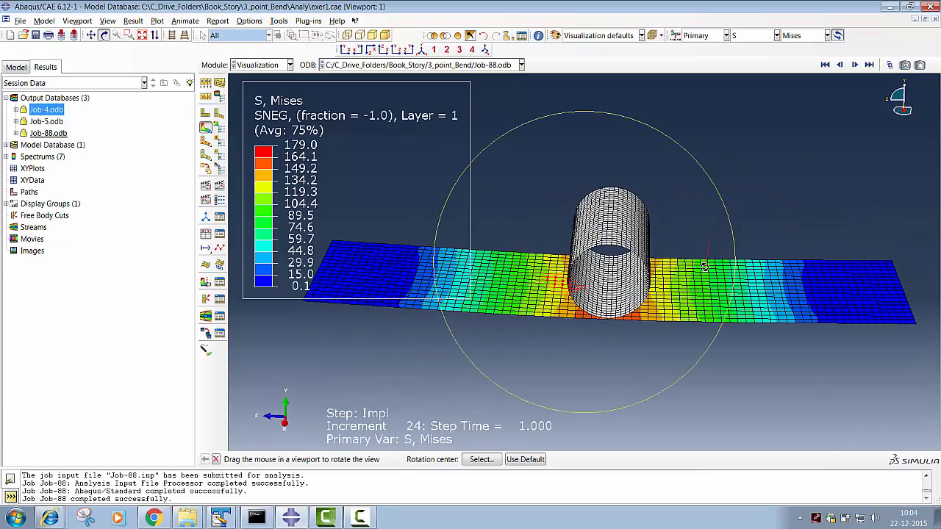
middle_click(653, 219)
click(185, 21)
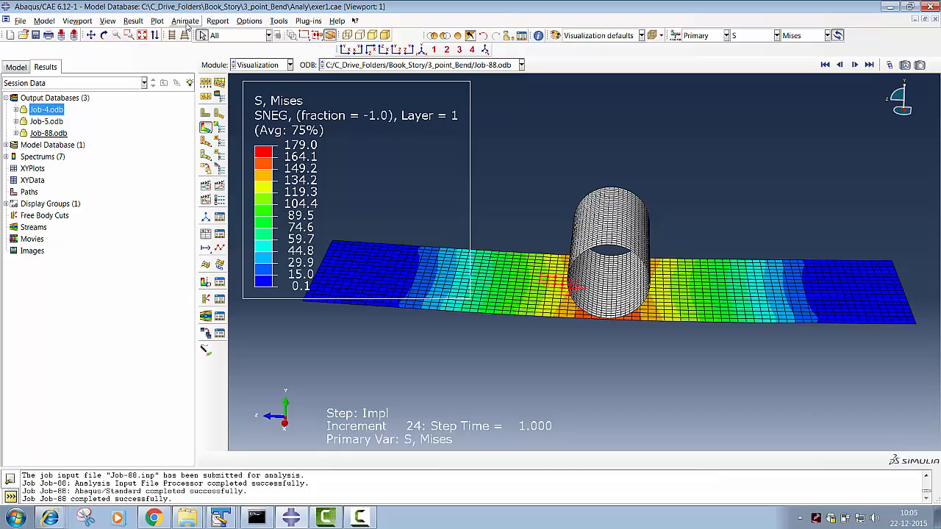
click(192, 34)
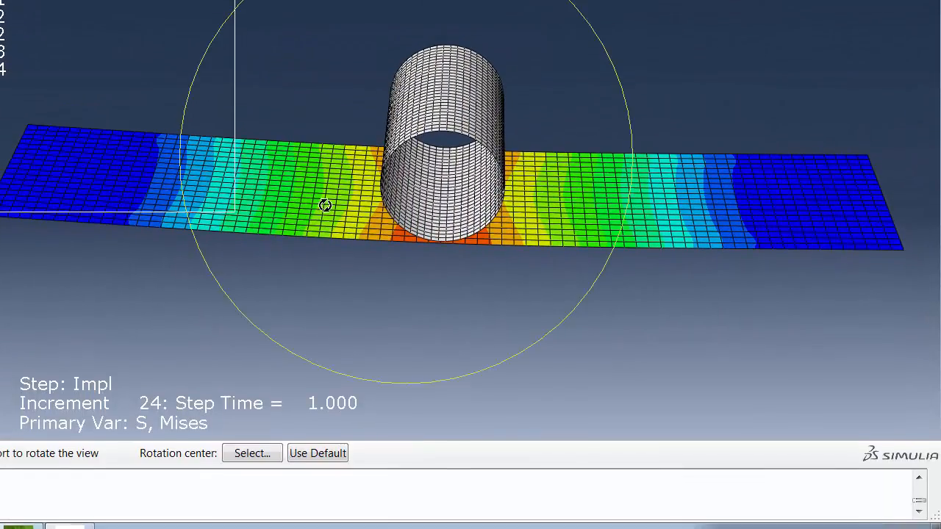
drag(325, 390, 511, 397)
drag(511, 211, 514, 342)
key(Escape)
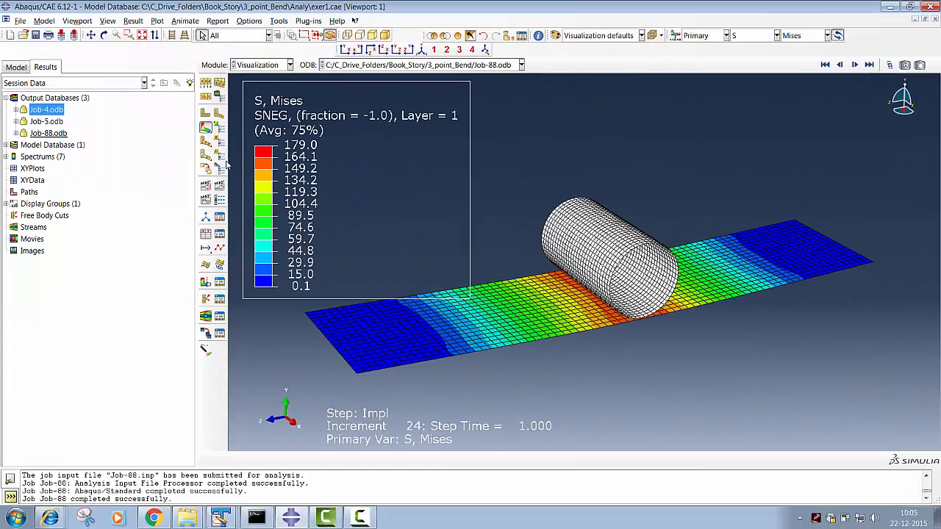
- Create XY data from the shell thickness, using the Element Nodal position and stress component S22 as the output variable
double_click(32, 182)
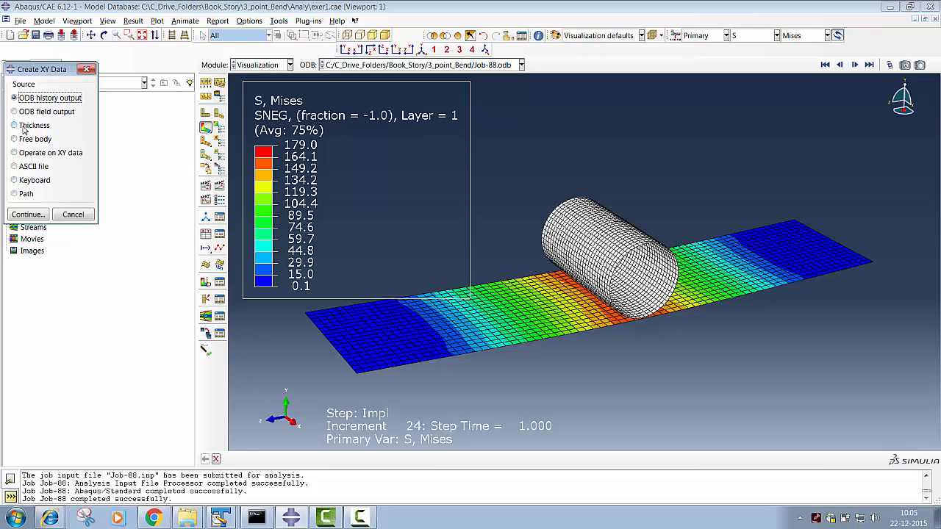
click(24, 128)
click(28, 213)
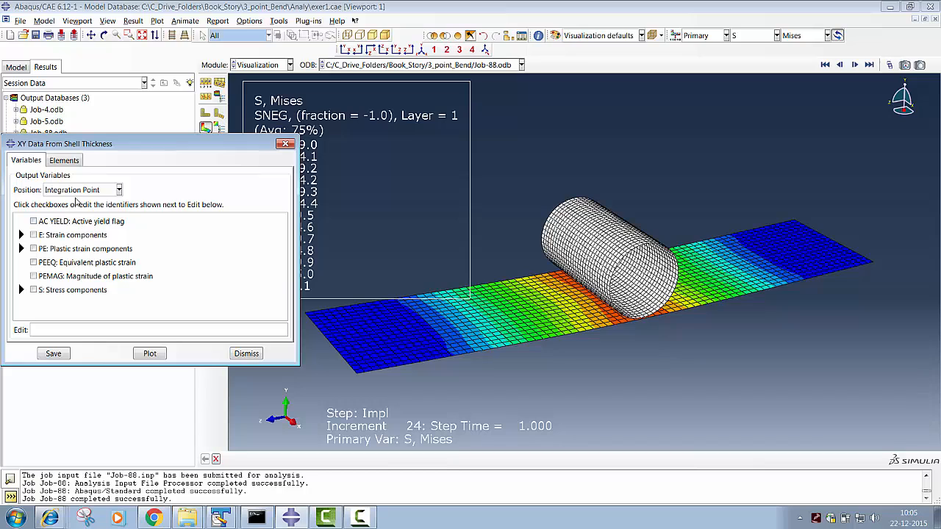
click(75, 191)
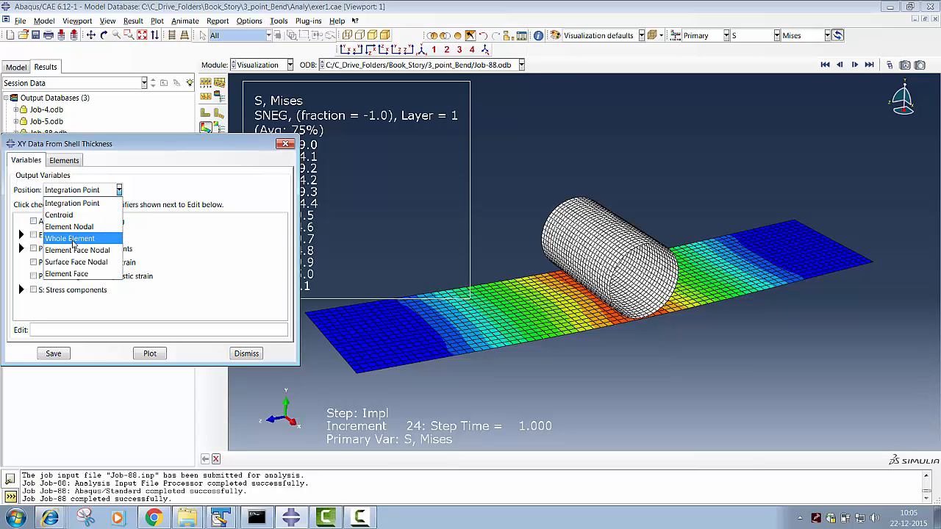
click(69, 226)
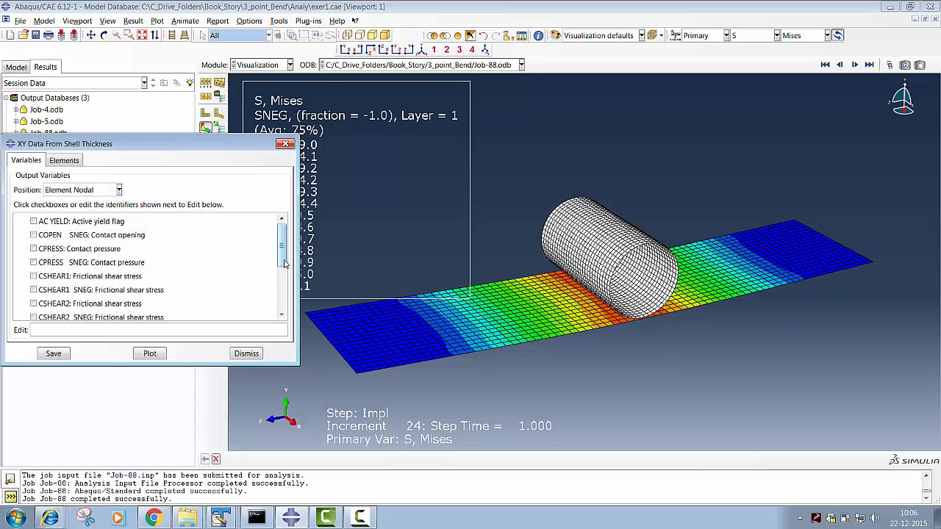
drag(285, 263, 284, 302)
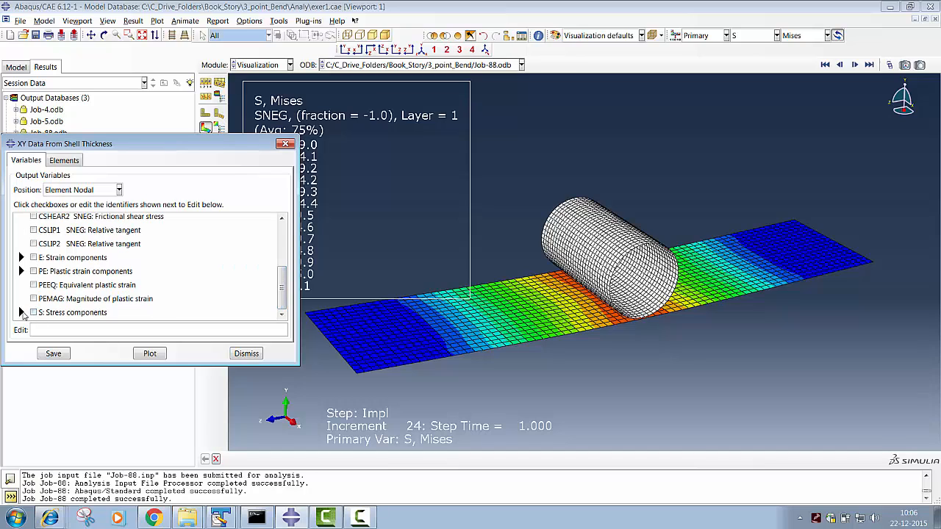
click(21, 312)
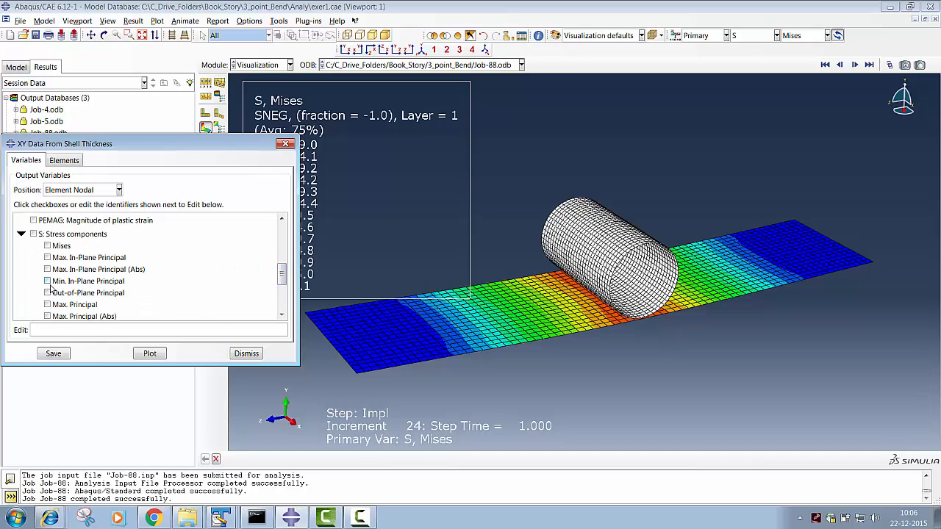
drag(284, 273, 284, 290)
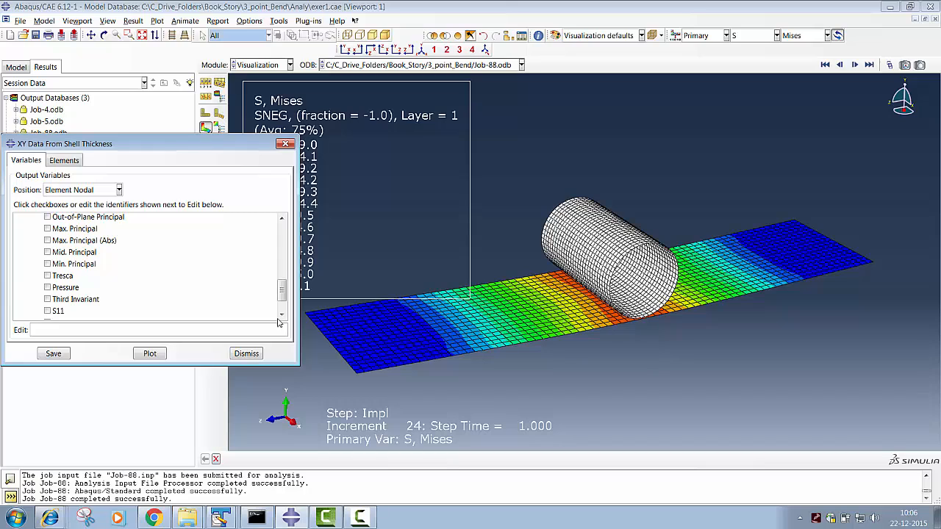
scroll(279, 315, down, 2)
click(47, 303)
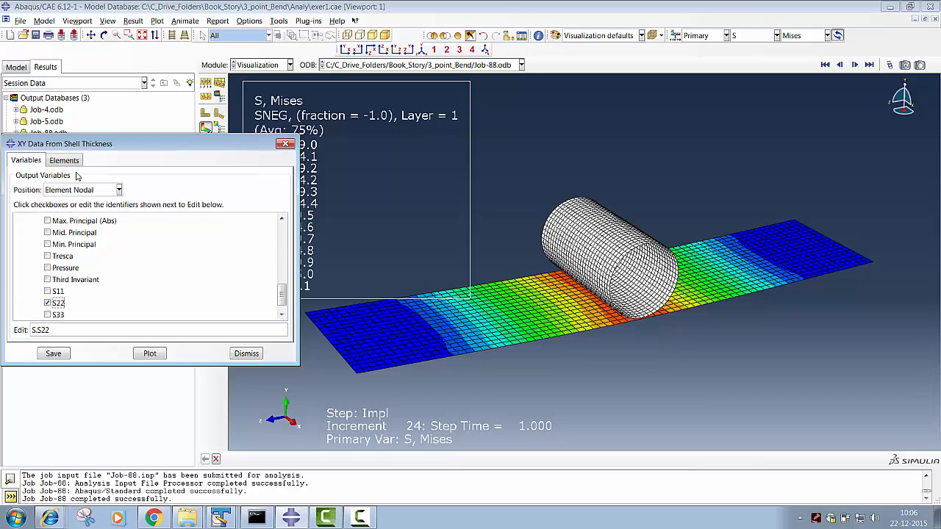
- Pick one element from the viewport inside the red peak-stress zone on the plate's underside for the thickness data
click(66, 162)
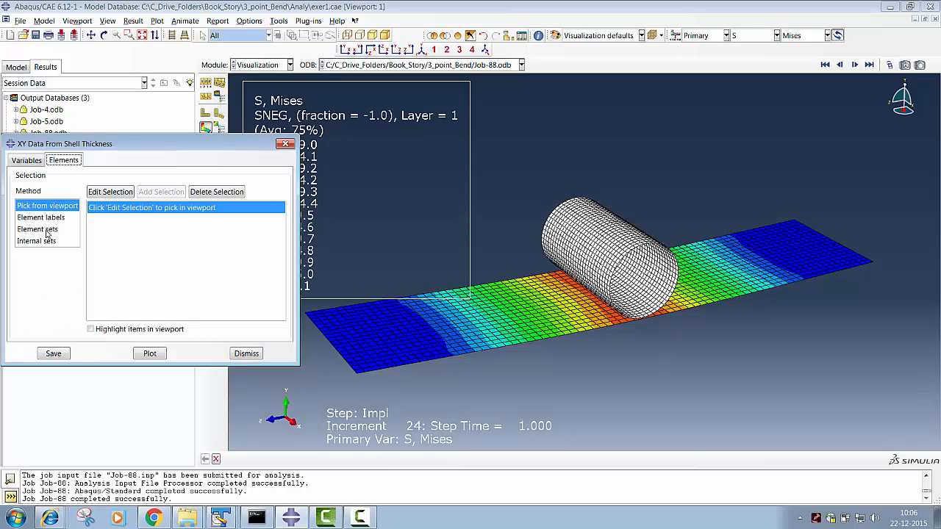
click(121, 192)
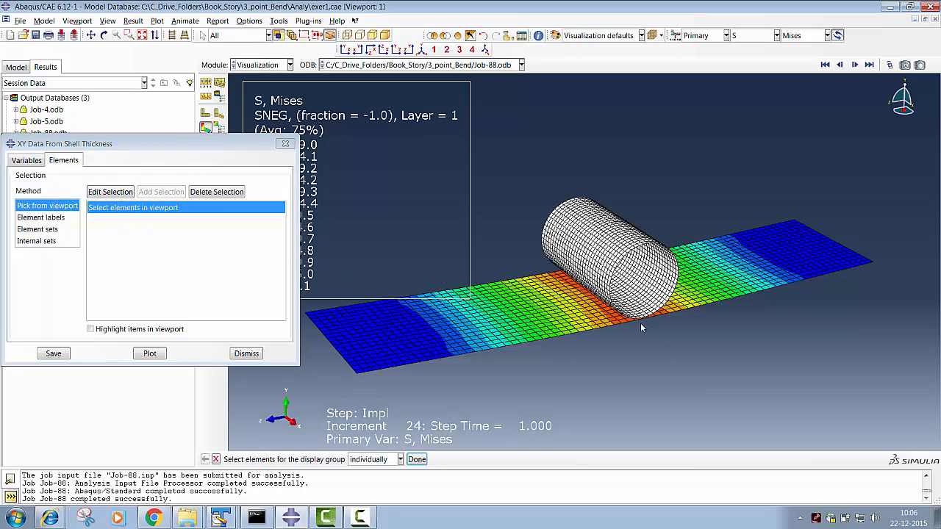
click(103, 35)
drag(498, 242, 544, 176)
click(128, 35)
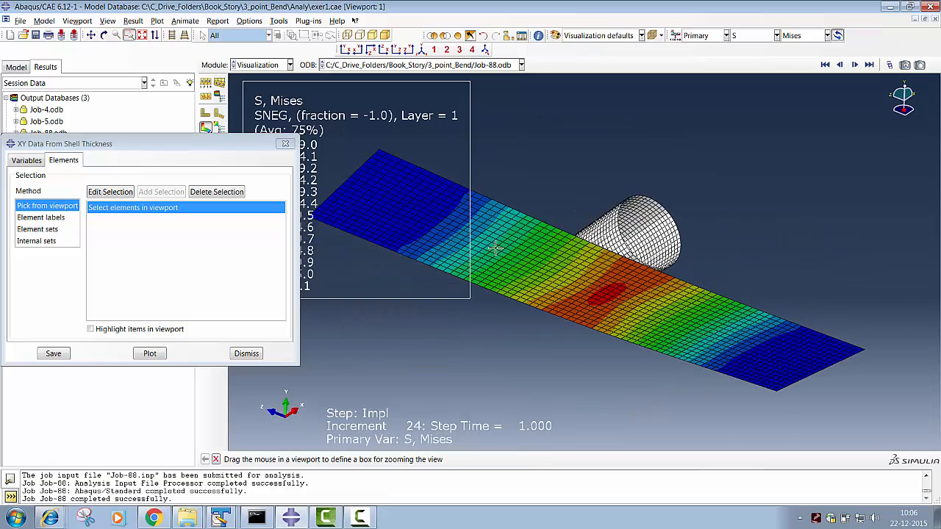
drag(547, 267, 639, 332)
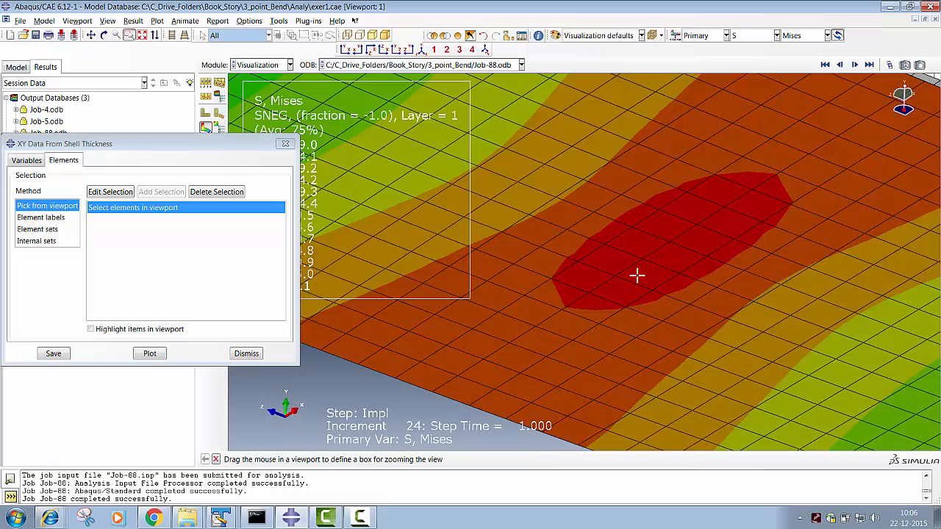
middle_click(624, 274)
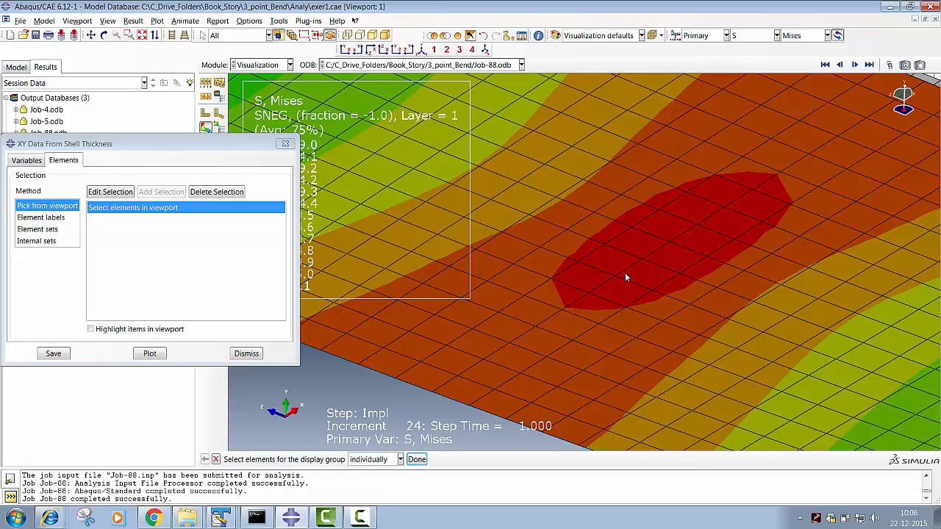
click(638, 275)
click(417, 459)
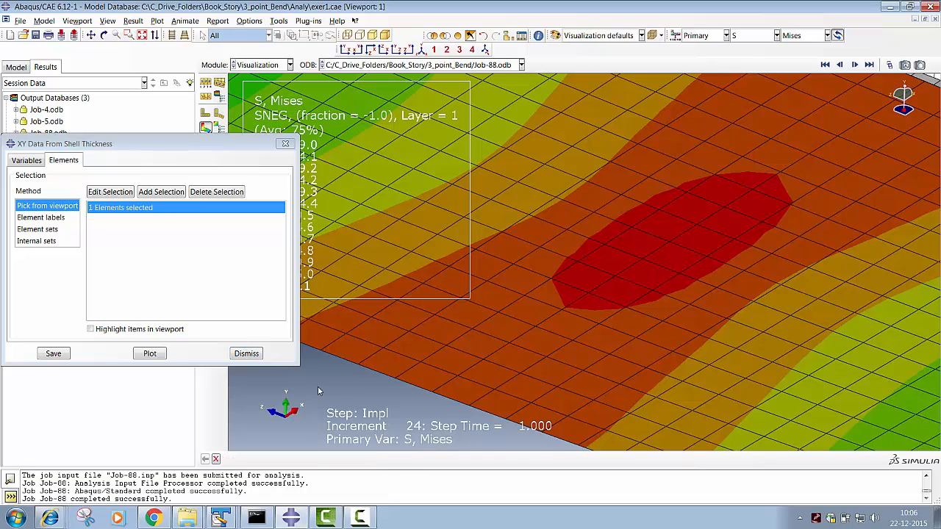
- Plot S22 through the thickness of the picked element and keep only the curve for element 785, node 227
click(150, 353)
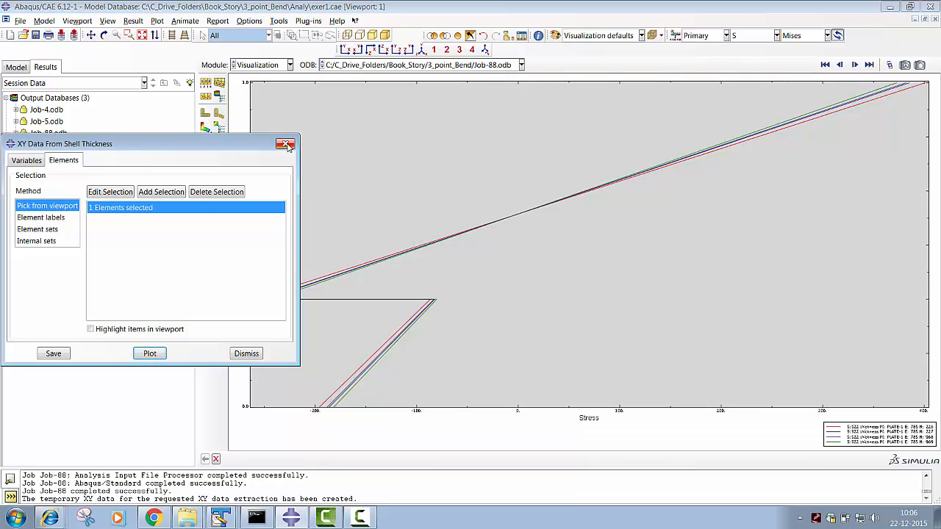
click(287, 145)
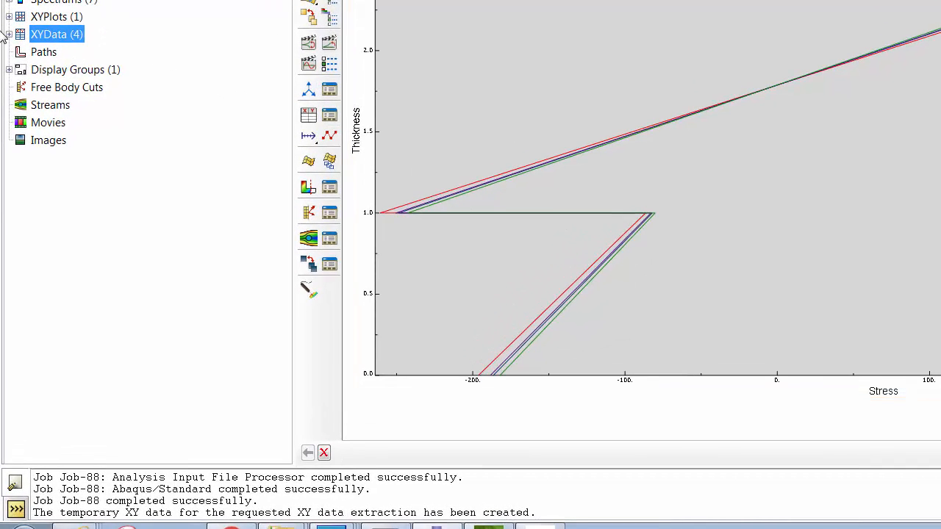
click(9, 35)
click(93, 73)
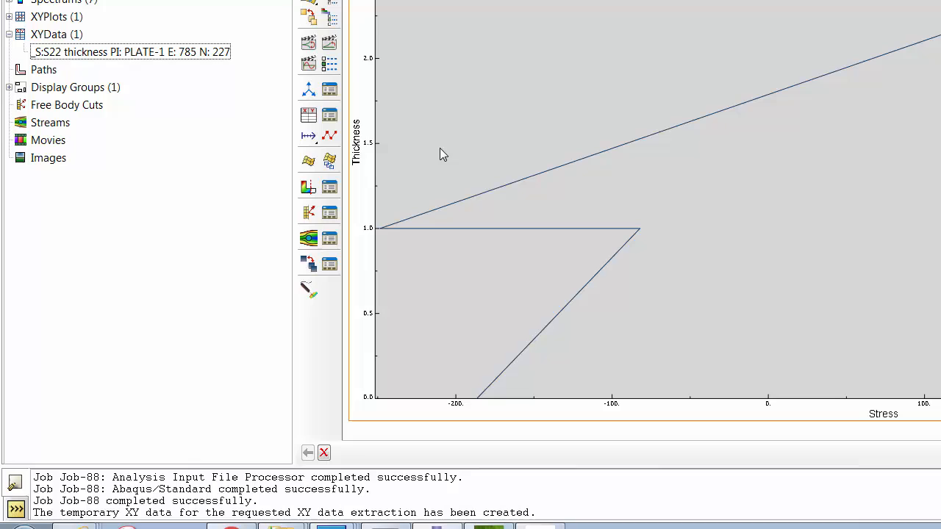
- Set the title font of the Thickness axis to Arial, 24 points
double_click(359, 142)
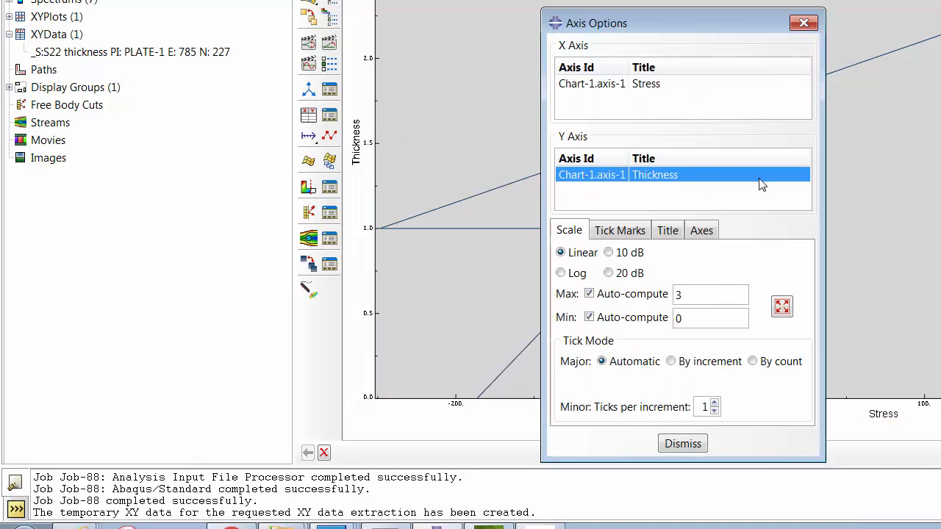
click(636, 233)
click(673, 233)
click(592, 297)
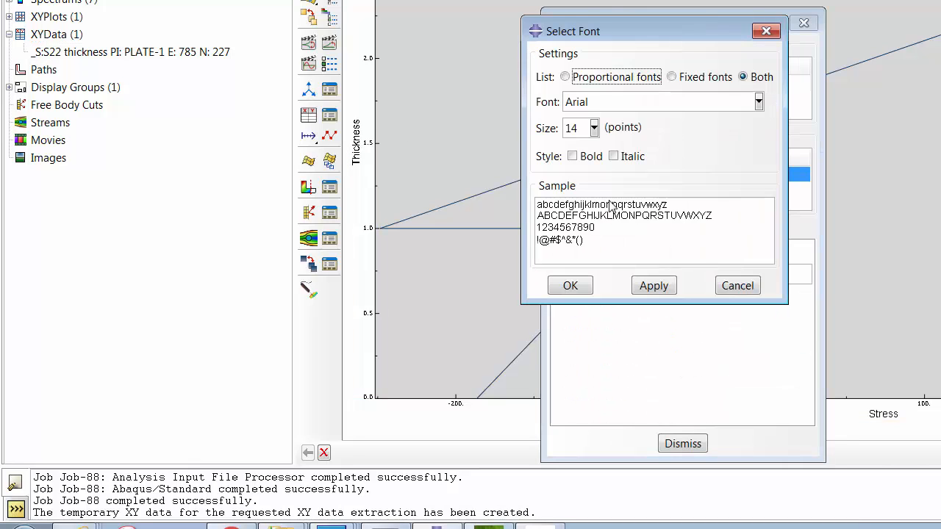
click(593, 128)
click(577, 237)
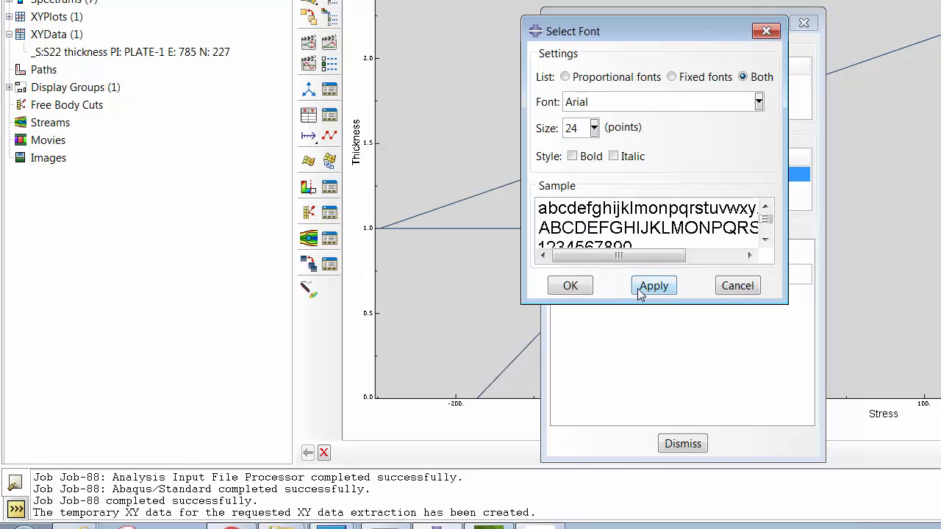
click(653, 285)
click(570, 285)
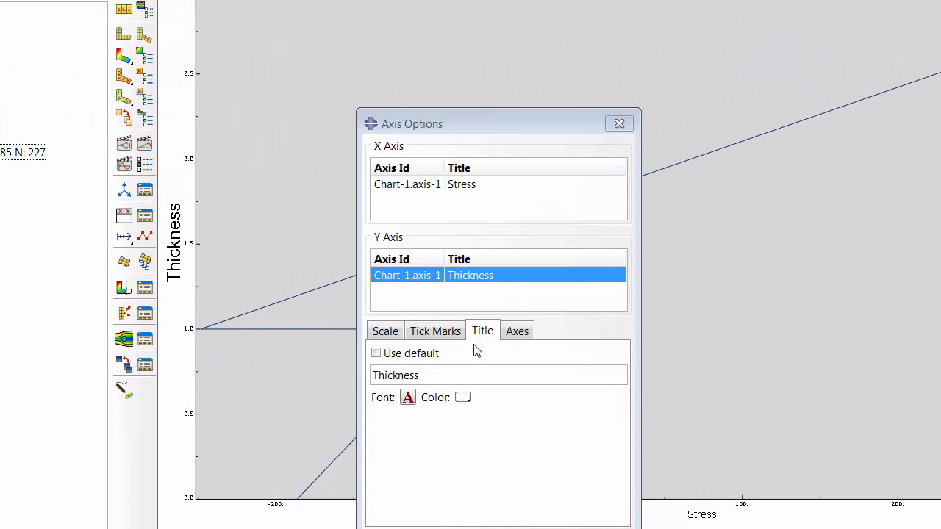
- Set the number label font of the Thickness axis to Verdana, 36 points, and close the axis options
click(525, 334)
click(409, 447)
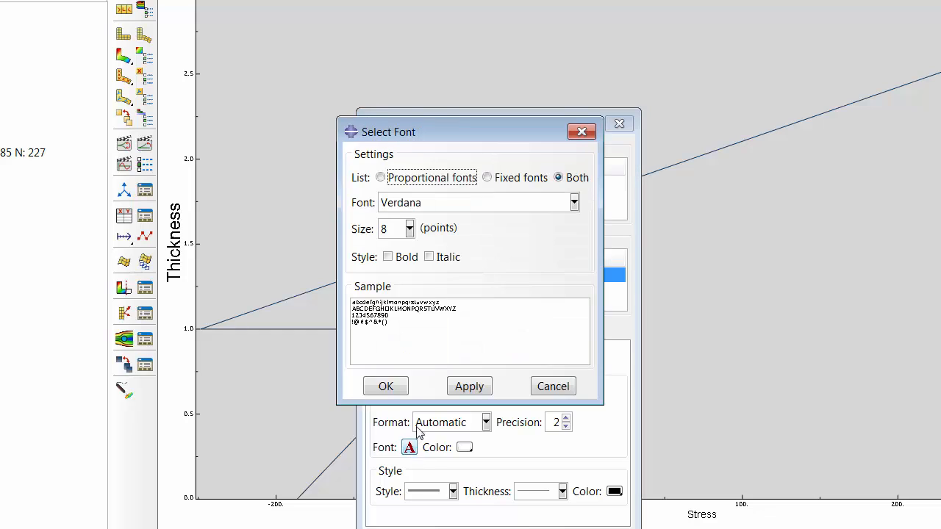
click(408, 229)
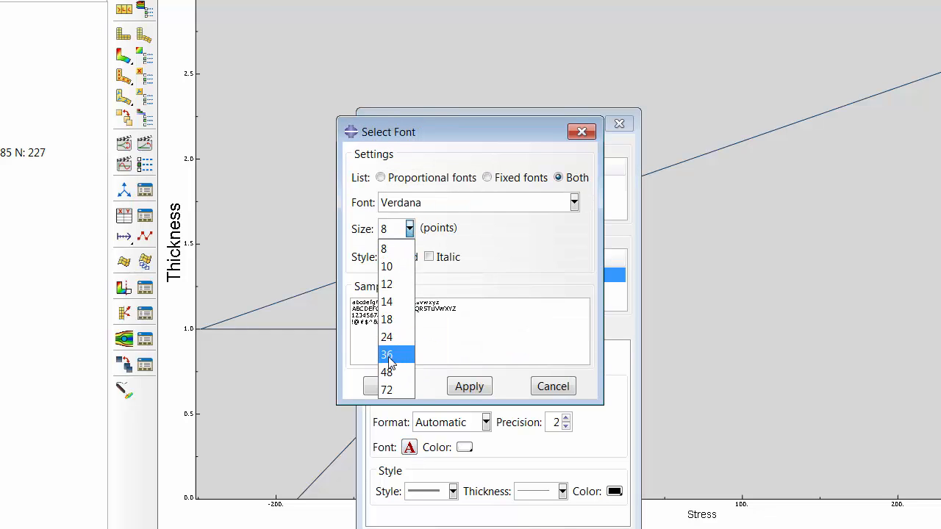
click(386, 353)
click(462, 388)
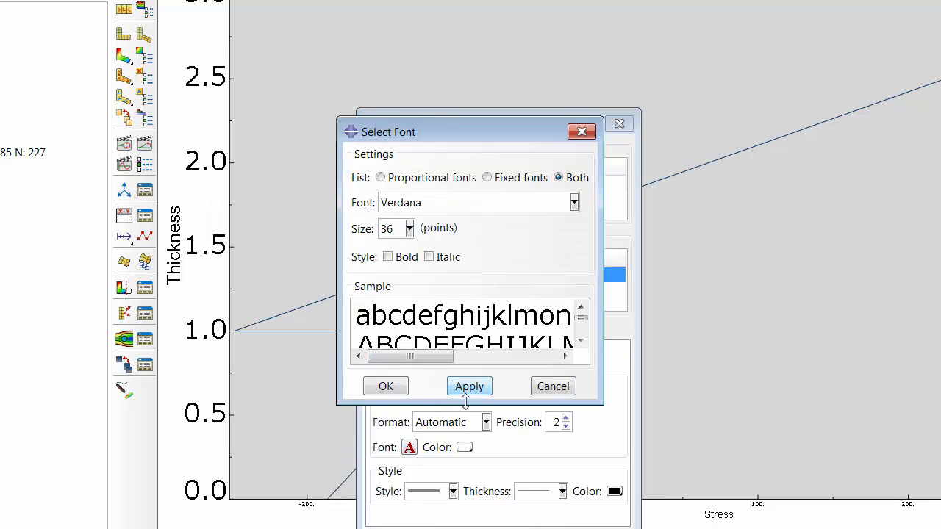
click(385, 387)
click(492, 522)
- Enlarge the title and number labels of the Stress axis to match the Thickness axis
double_click(683, 514)
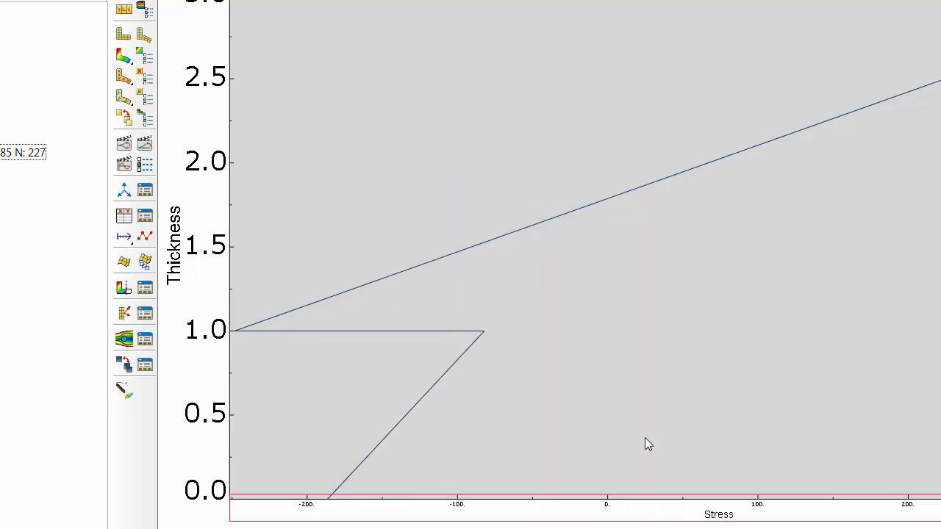
click(483, 331)
click(517, 331)
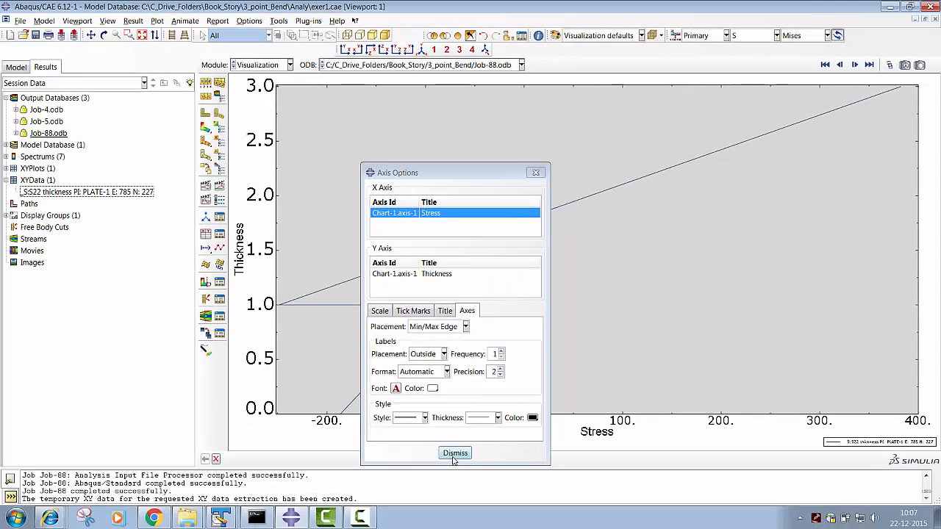
click(454, 454)
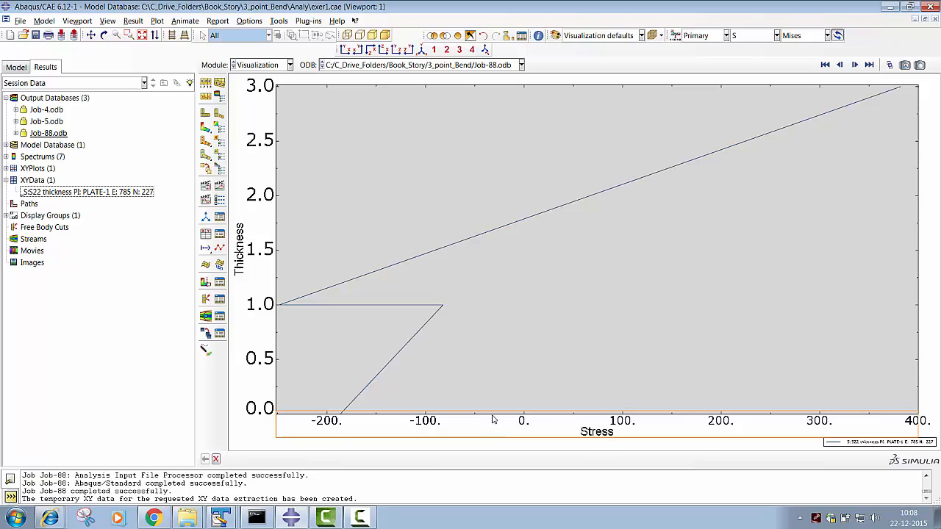
- Begin new XY data from ODB field output with the Unique Nodal position
click(36, 180)
double_click(38, 182)
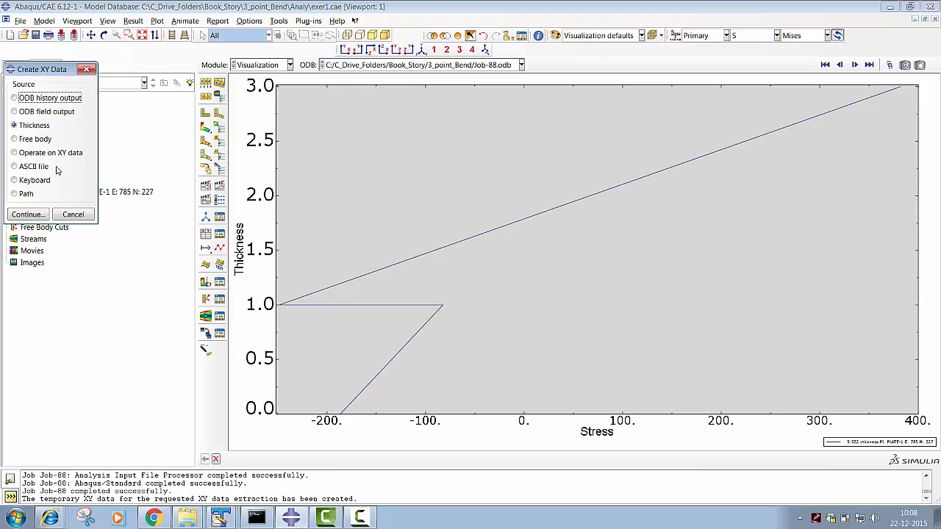
click(25, 112)
click(28, 215)
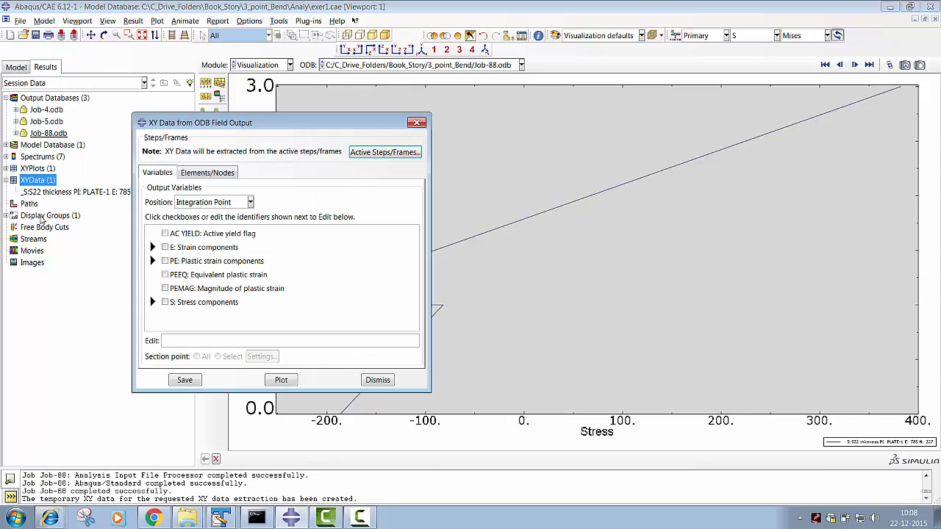
click(199, 205)
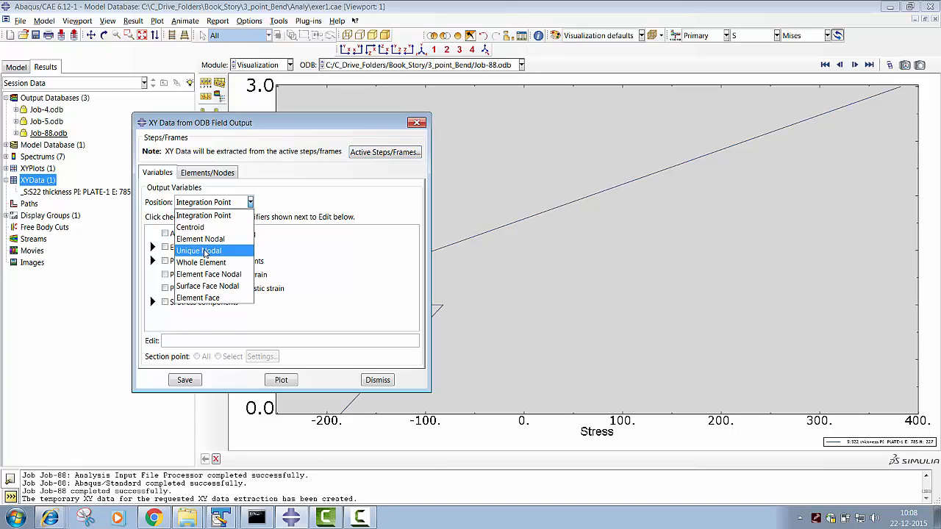
click(199, 250)
- Select reaction force RF Magnitude and spatial displacement U Magnitude as the output variables
drag(419, 257, 418, 309)
click(152, 269)
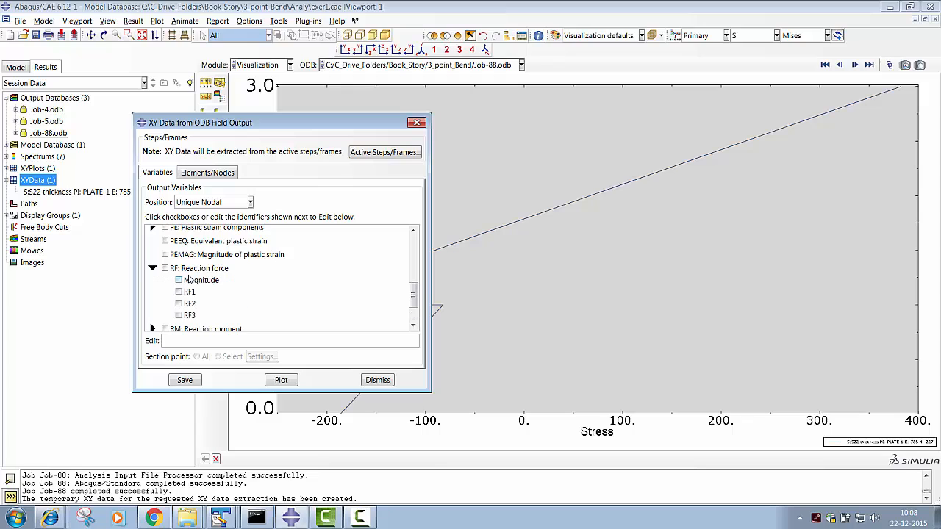
click(179, 281)
drag(413, 296, 413, 306)
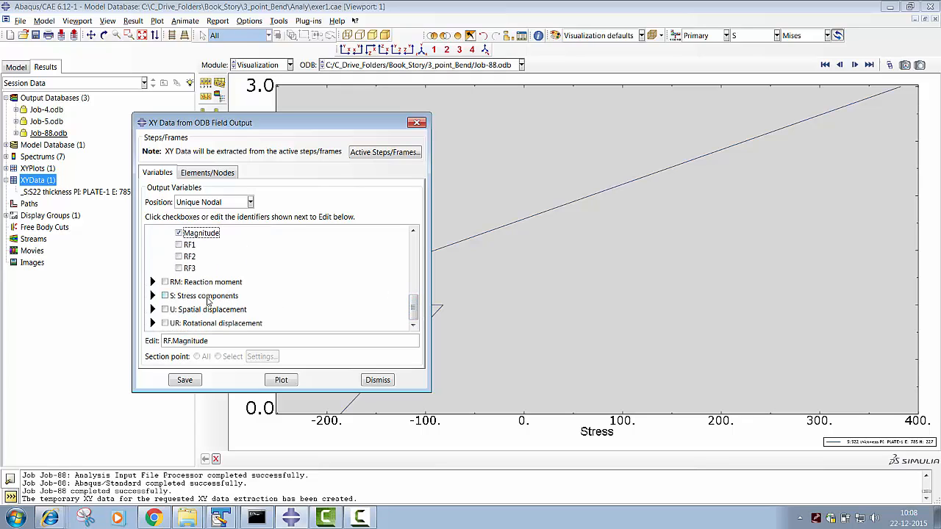
click(152, 309)
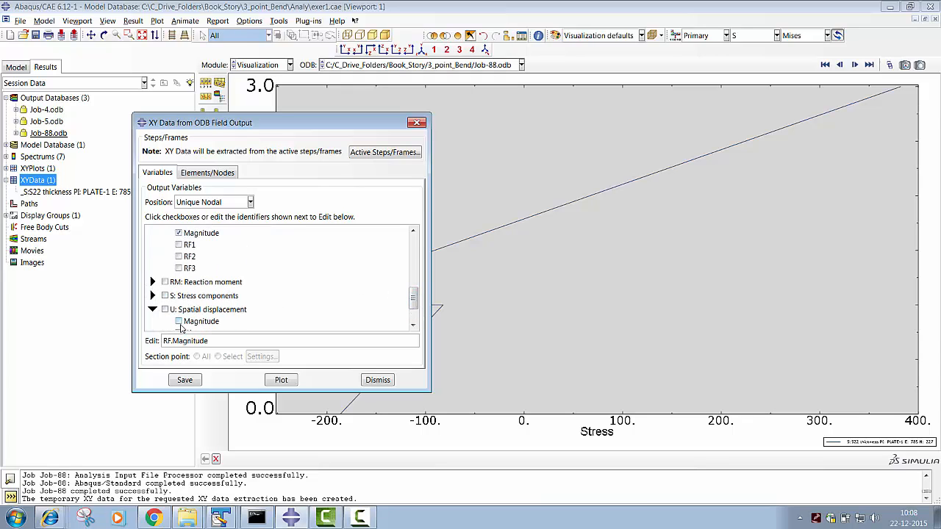
click(179, 321)
- Plot the selected RF and U magnitudes for the node set REFERENCE_POINT_RGD_ROLL-1 and close the XY data extraction dialog
click(207, 173)
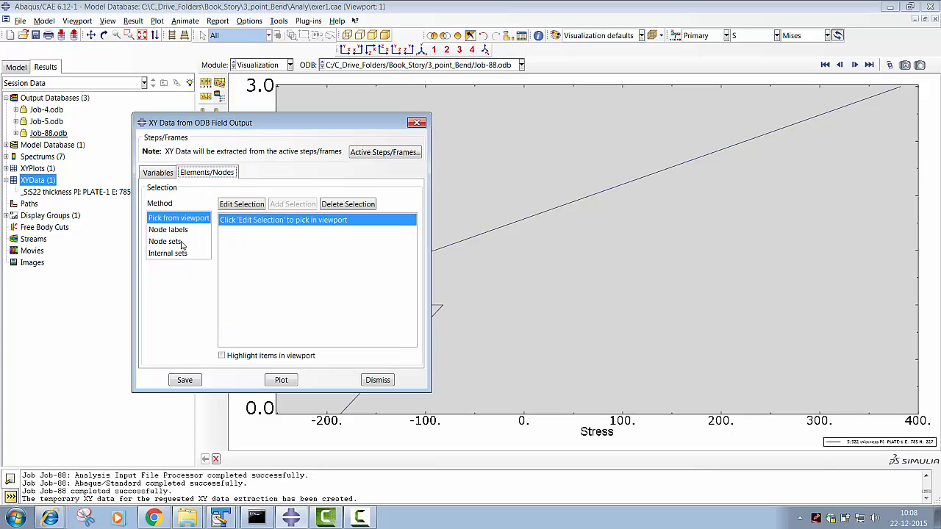
click(182, 230)
click(184, 241)
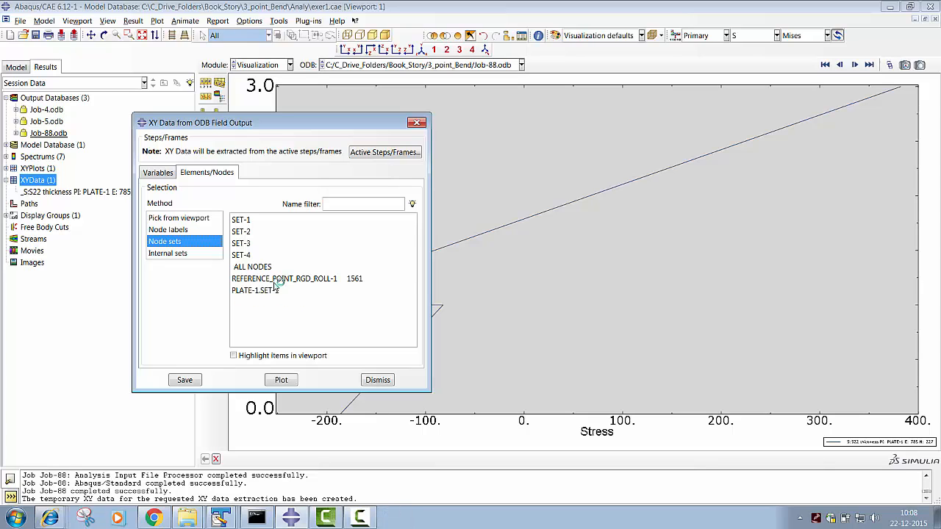
click(280, 278)
click(281, 379)
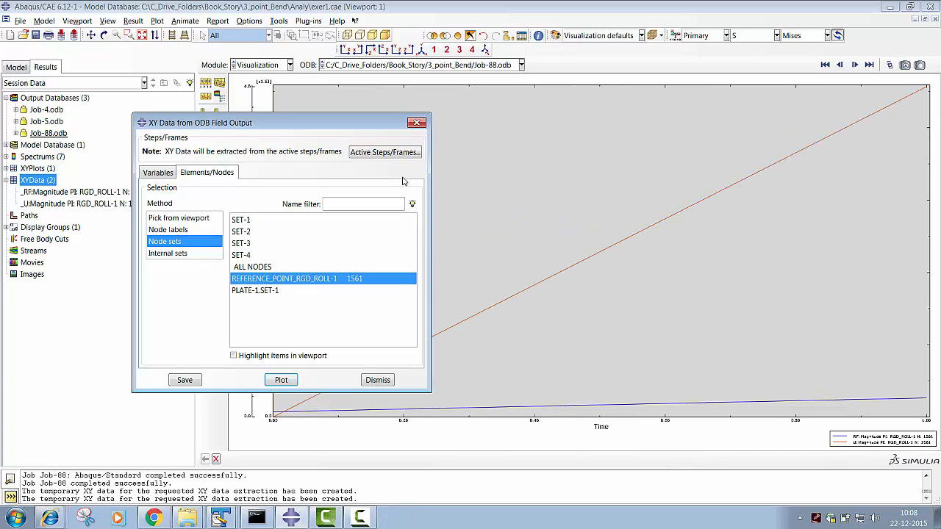
click(416, 122)
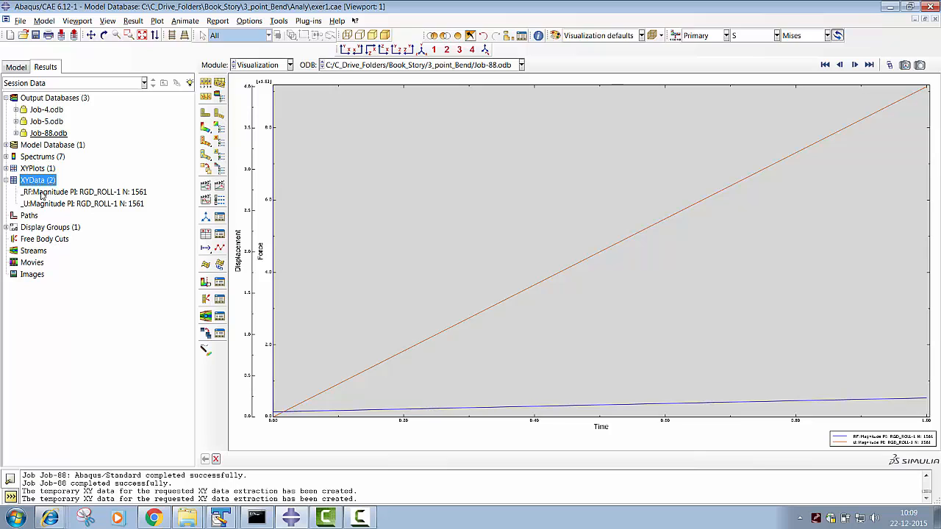
- Create new XY data by operating on existing XY data, and insert the combine(X,X) operator into the expression
double_click(41, 183)
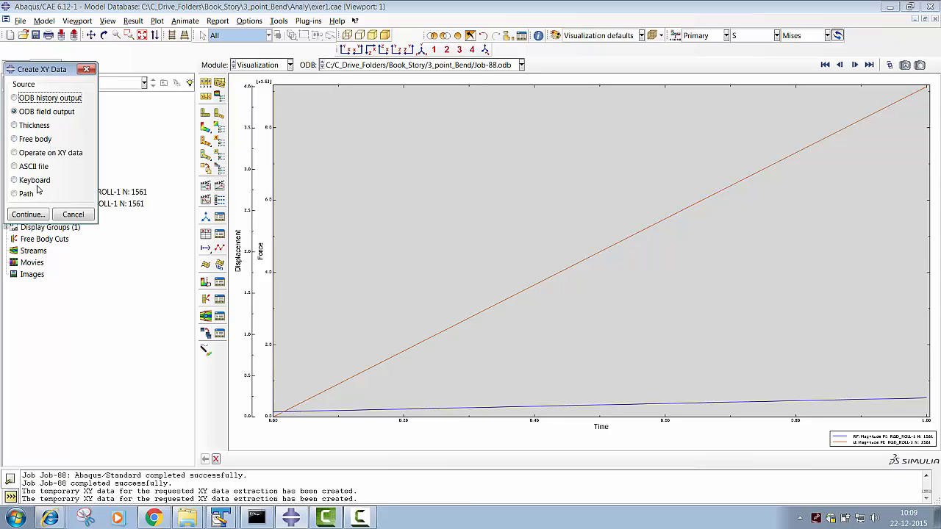
click(14, 152)
click(28, 214)
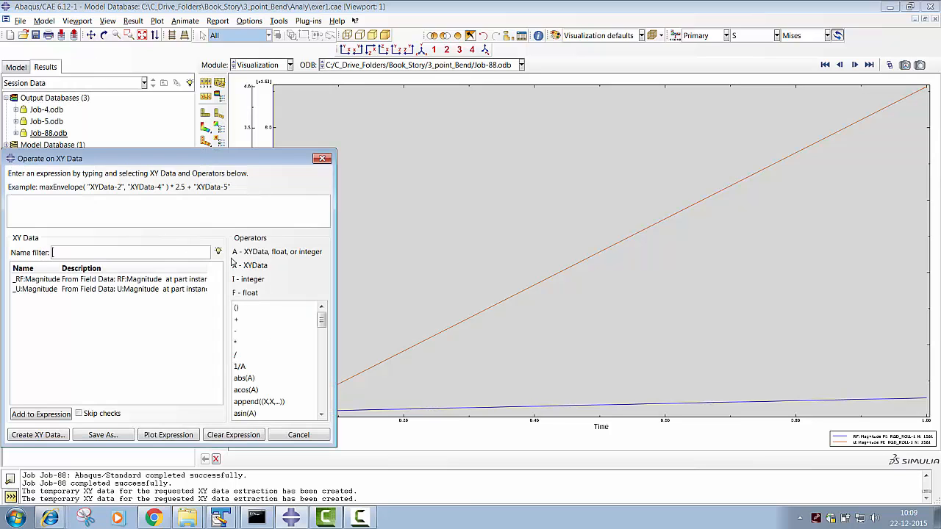
scroll(274, 335, down, 5)
click(274, 335)
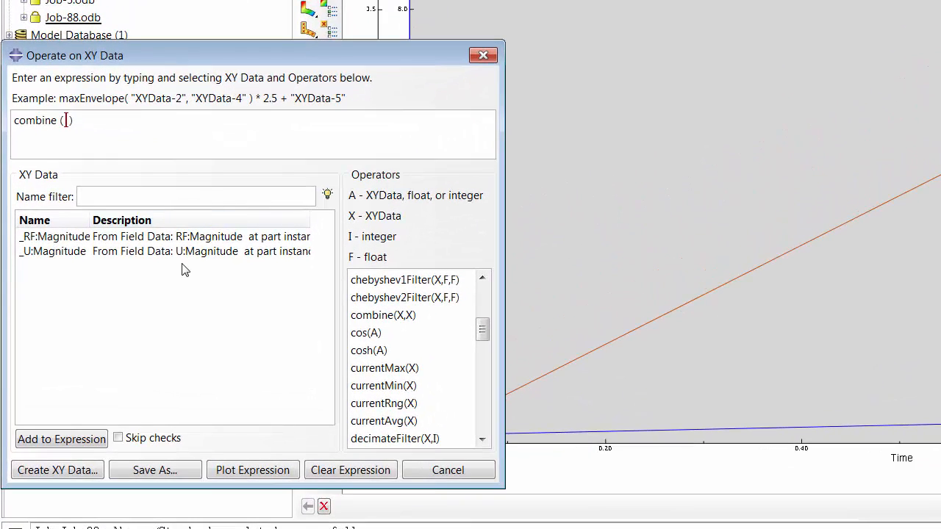
- Fill the combine expression with the roller's U:Magnitude followed by its RF:Magnitude, plot the force-displacement curve, and close the dialog
click(135, 254)
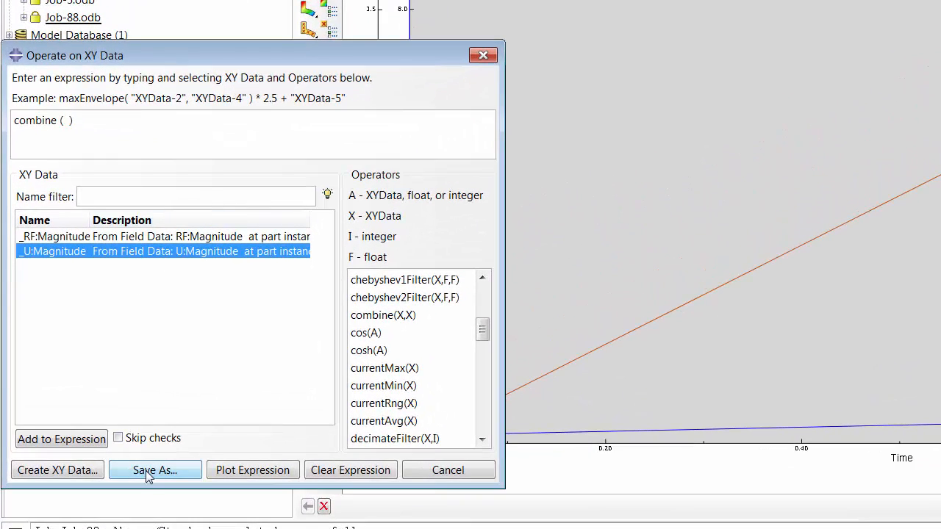
click(84, 440)
click(144, 236)
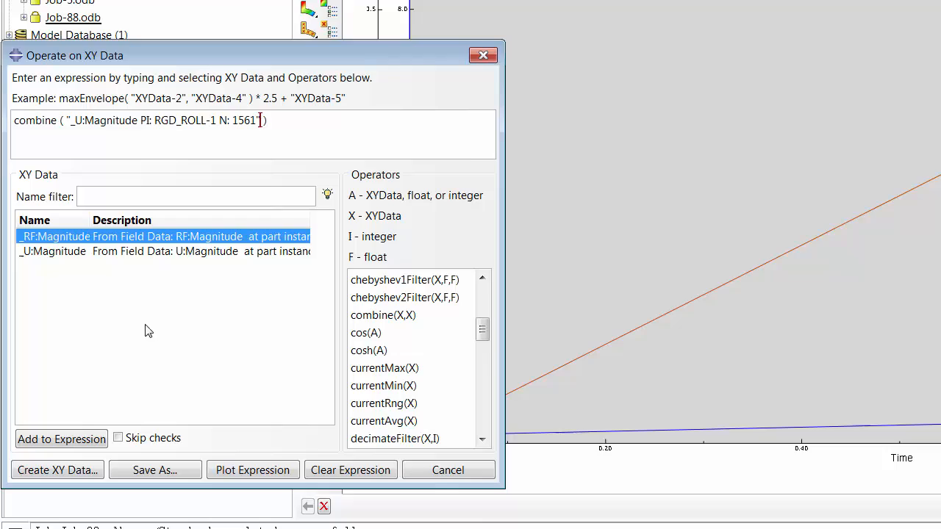
click(70, 441)
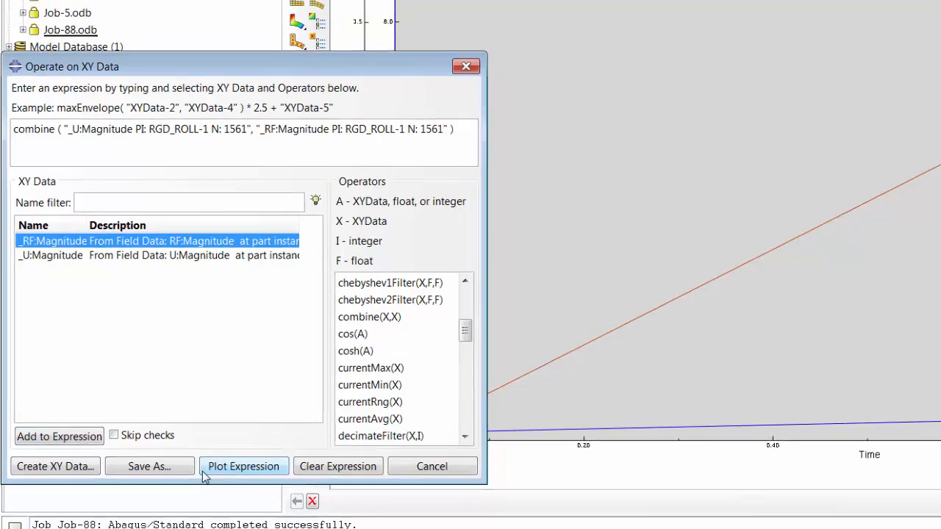
click(206, 470)
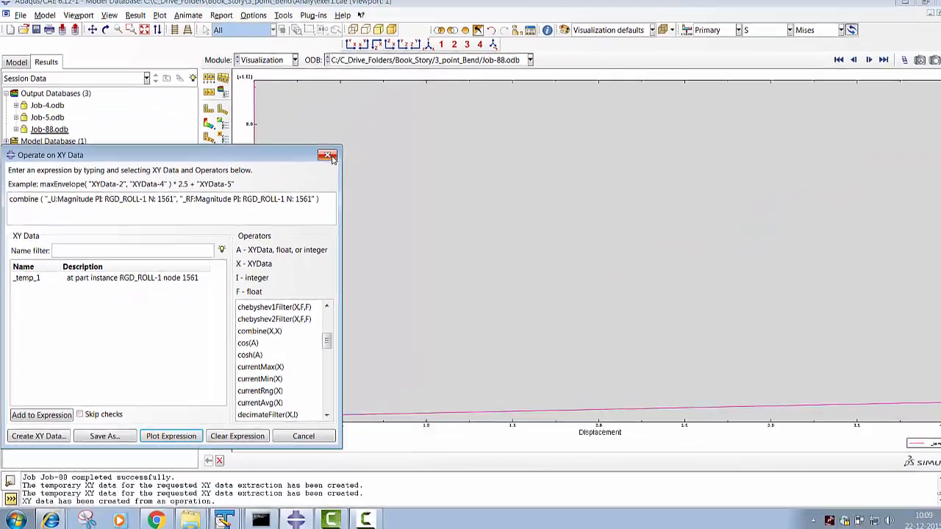
click(466, 66)
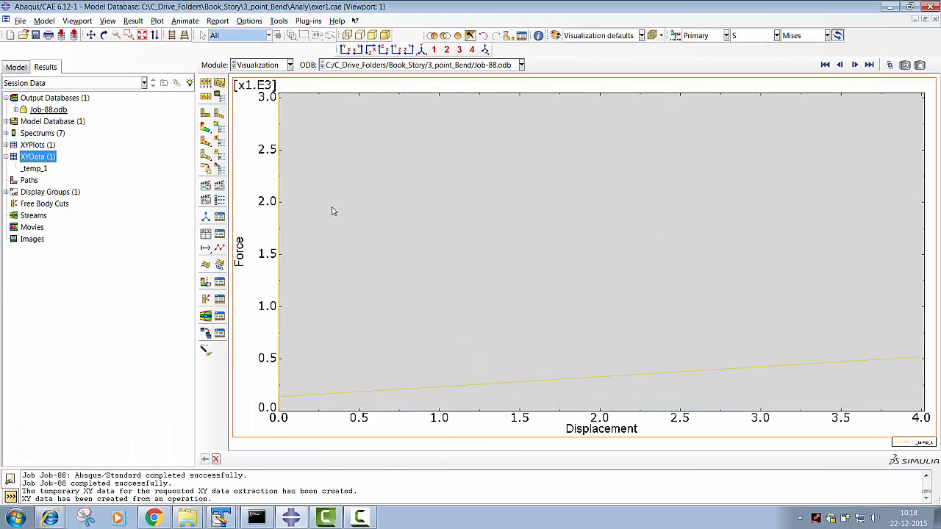